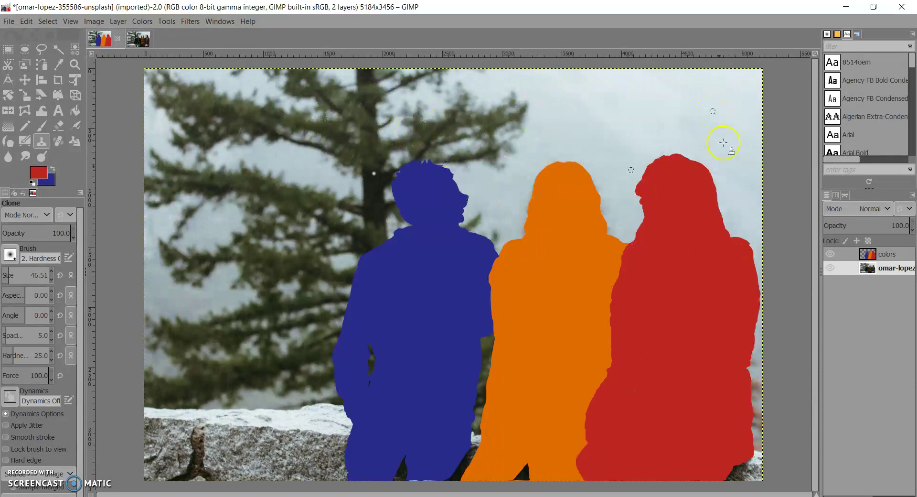
# - Switch to the unedited group photo and examine the man's head up close with the Zoom tool
pyautogui.click(142, 42)
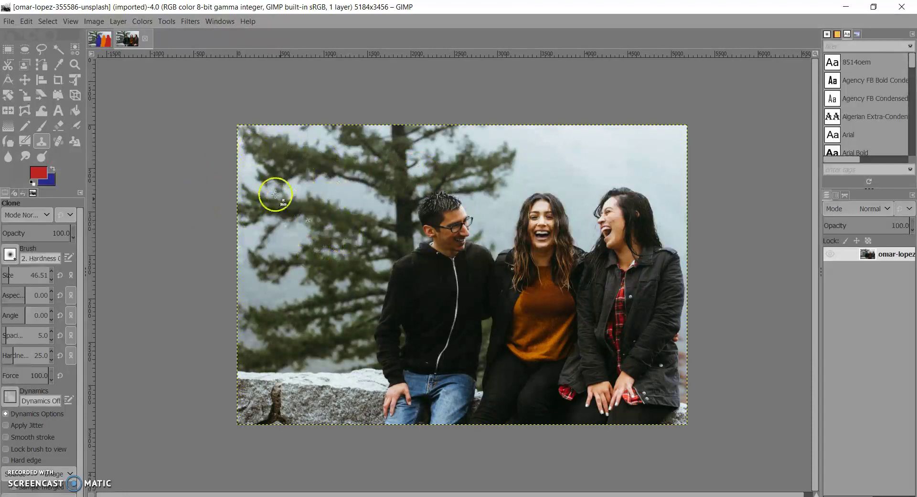
pyautogui.click(74, 66)
pyautogui.click(449, 246)
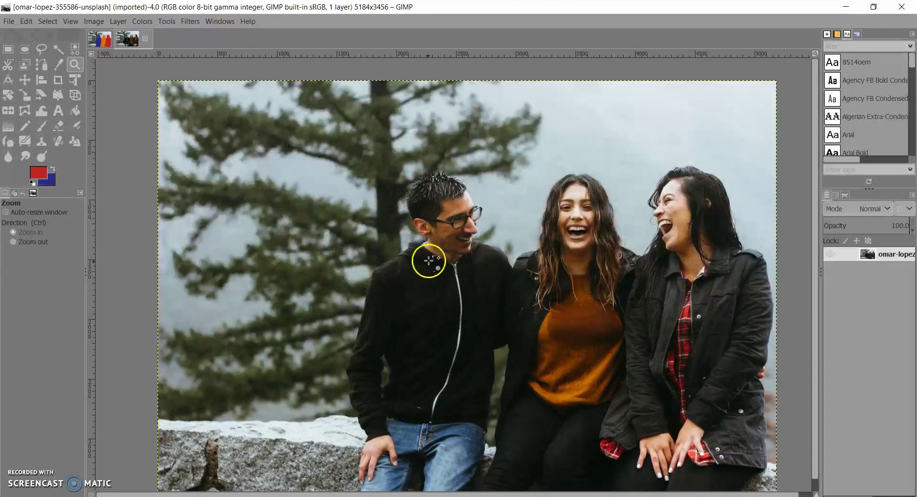
pyautogui.click(427, 258)
pyautogui.moveTo(429, 252); pyautogui.dragTo(428, 248)
pyautogui.click(428, 245)
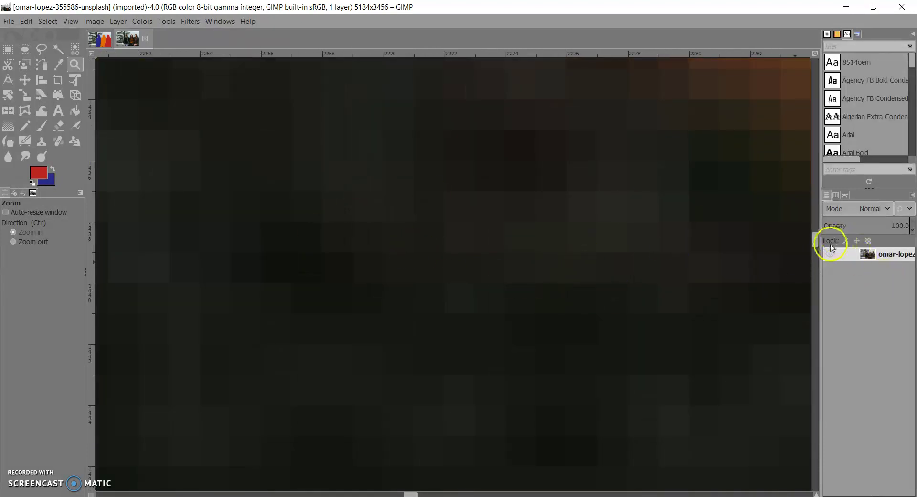
pyautogui.moveTo(815, 242); pyautogui.dragTo(817, 180)
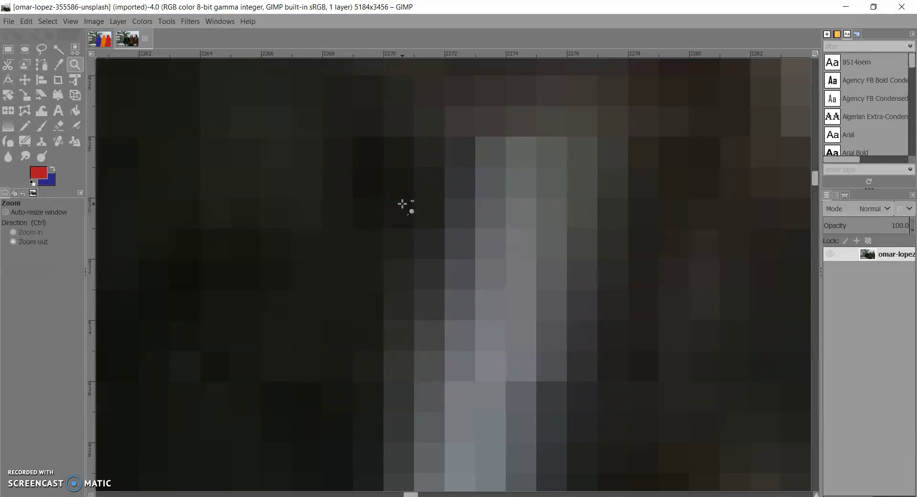
pyautogui.scroll(-12, 402, 204)
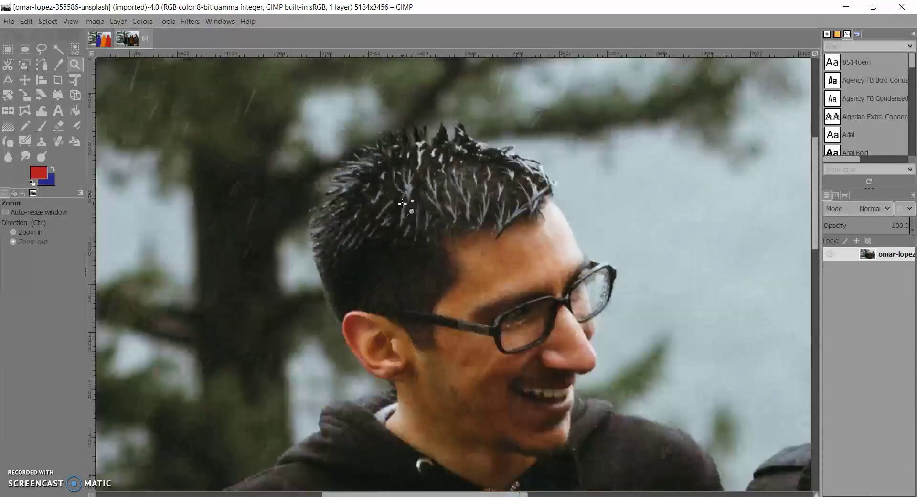
pyautogui.scroll(-4, 402, 204)
pyautogui.click(180, 79)
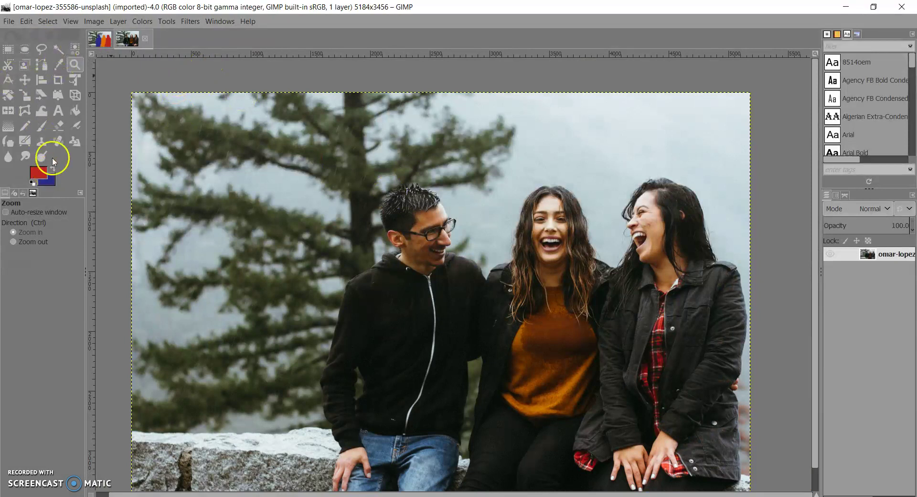
# - Try a red Pencil stroke across the tree in the photo and undo it
pyautogui.click(29, 129)
pyautogui.moveTo(258, 156)
pyautogui.mouseDown()
pyautogui.moveTo(296, 183)
pyautogui.moveTo(346, 191)
pyautogui.mouseUp()
pyautogui.hotkey('ctrl', 'z')
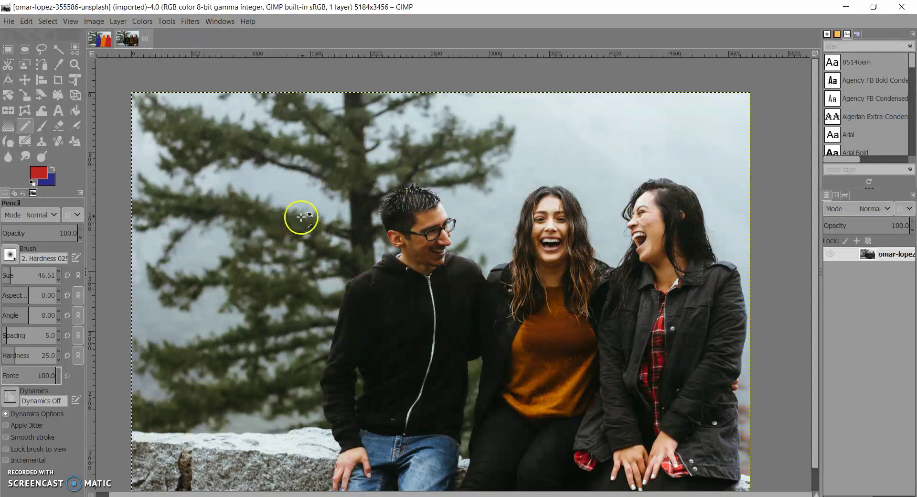
# - Examine the three people in the photo, checking faces, hair and clothing both up close and as a group
pyautogui.scroll(5, 301, 217)
pyautogui.scroll(-5, 609, 262)
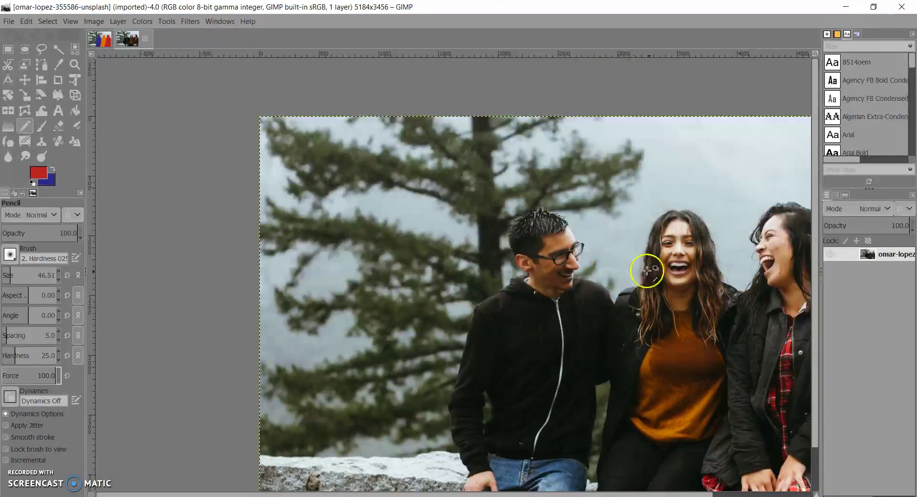
pyautogui.scroll(-1, 646, 269)
pyautogui.scroll(4, 702, 268)
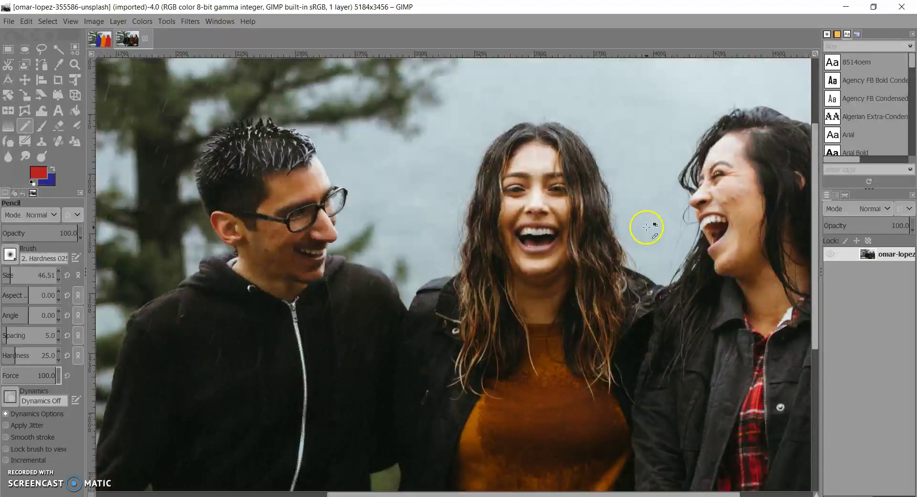
pyautogui.scroll(2, 549, 212)
pyautogui.scroll(-4, 529, 213)
pyautogui.scroll(3, 449, 211)
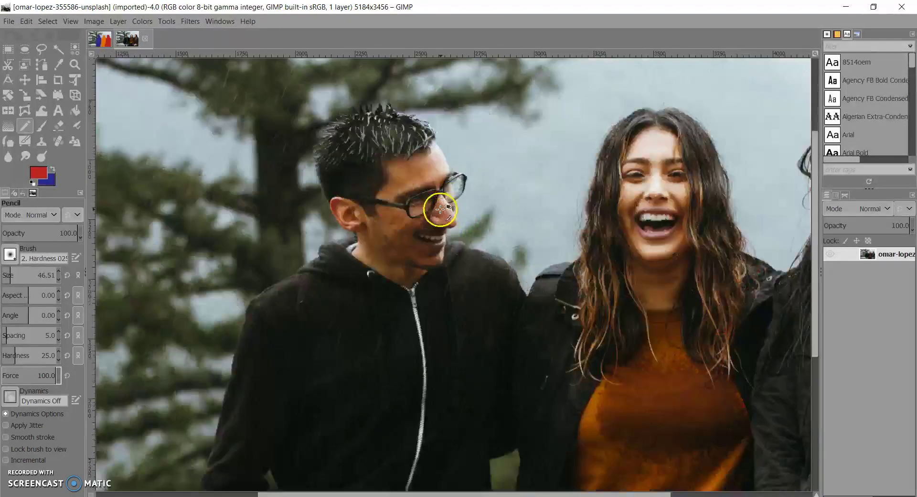
pyautogui.scroll(2, 439, 209)
pyautogui.scroll(-4, 352, 207)
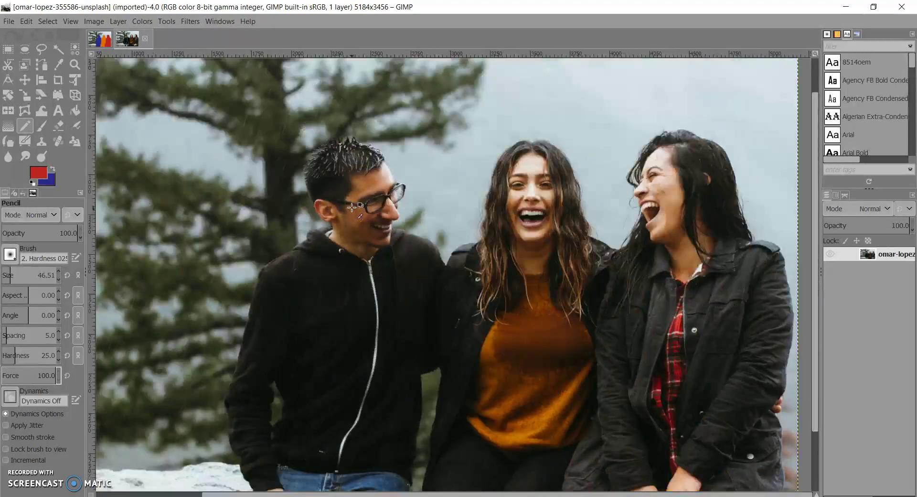
pyautogui.scroll(-1, 336, 236)
pyautogui.scroll(3, 329, 252)
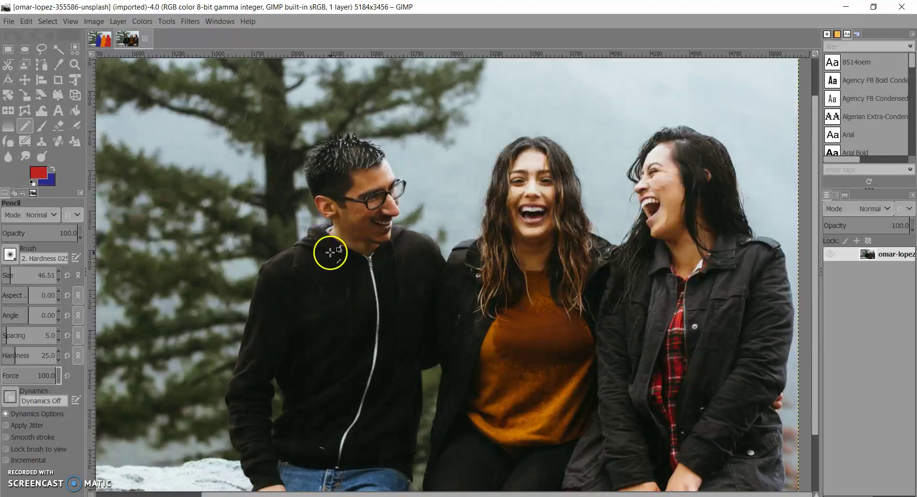
pyautogui.scroll(-5, 386, 250)
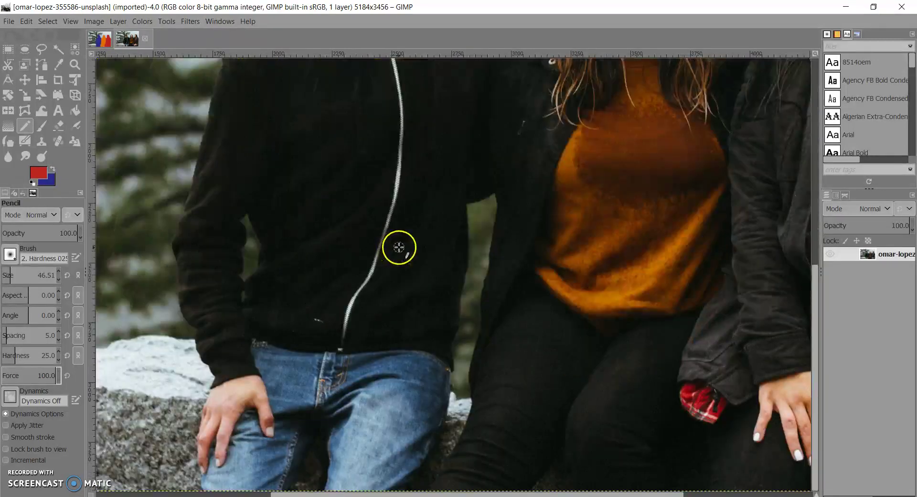
pyautogui.scroll(7, 400, 248)
pyautogui.scroll(-2, 399, 239)
pyautogui.scroll(4, 403, 238)
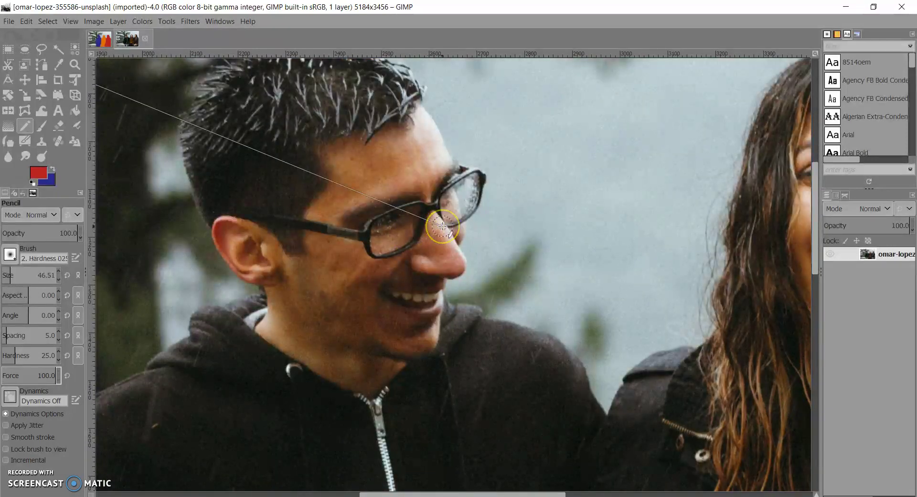
pyautogui.hscroll(-6, 442, 226)
pyautogui.hscroll(6, 443, 226)
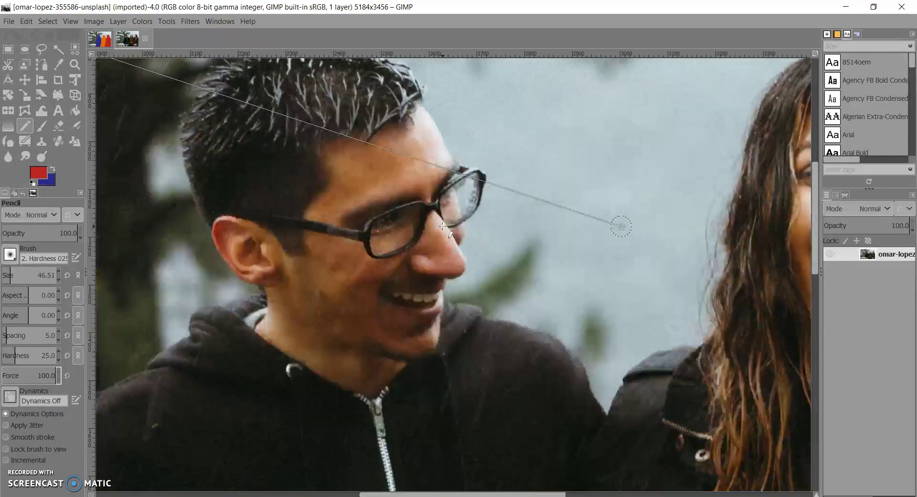
pyautogui.hscroll(-3, 443, 226)
pyautogui.hscroll(10, 442, 226)
pyautogui.hscroll(-3, 443, 226)
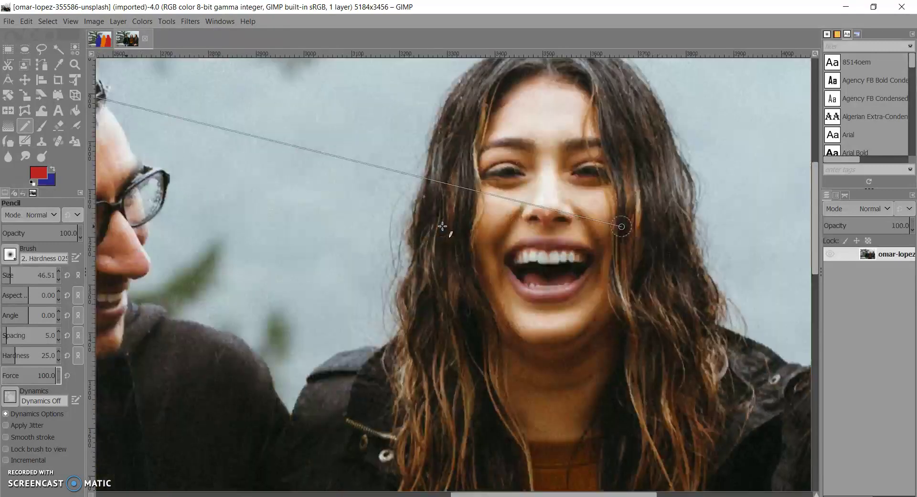
pyautogui.hscroll(-11, 443, 226)
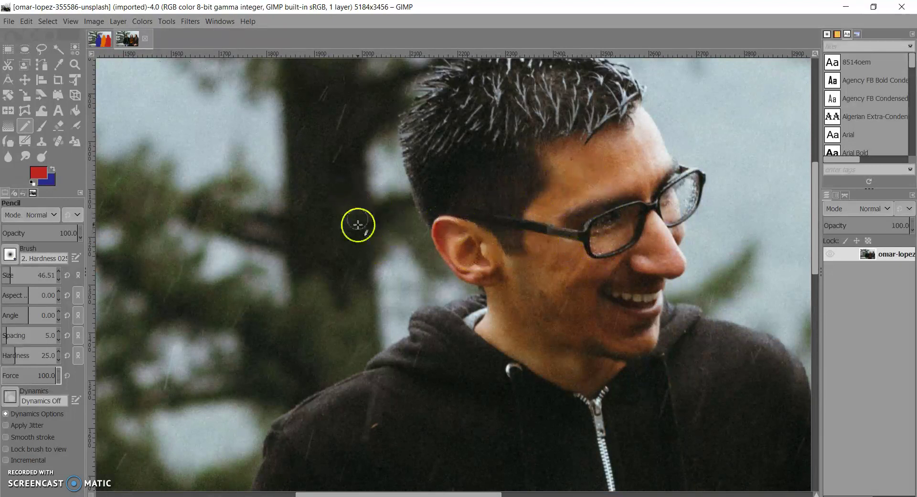
pyautogui.keyDown('ctrl'); pyautogui.scroll(-2, 293, 215); pyautogui.keyUp('ctrl')
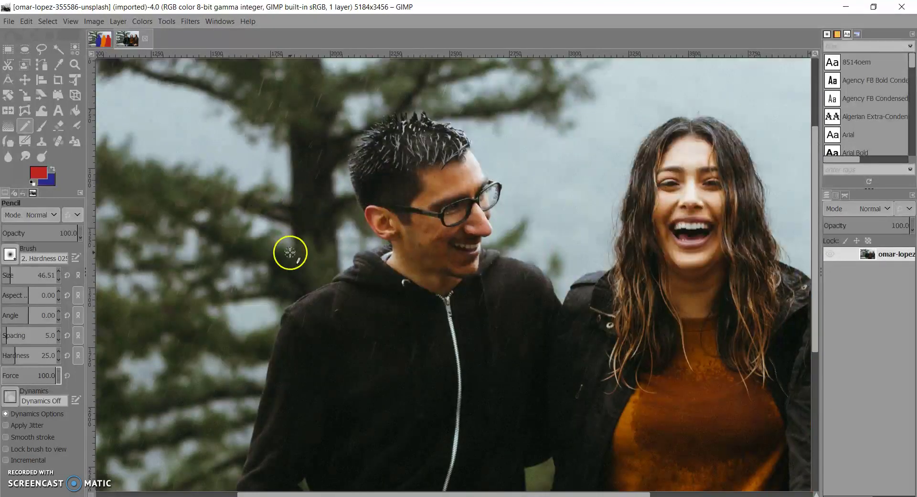
# - Try freehand red Pencil strokes over the tree and around the man and the middle woman, undoing all of them
pyautogui.moveTo(256, 163)
pyautogui.mouseDown()
pyautogui.moveTo(232, 216)
pyautogui.moveTo(231, 260)
pyautogui.moveTo(247, 285)
pyautogui.moveTo(786, 205)
pyautogui.moveTo(692, 225)
pyautogui.moveTo(726, 222)
pyautogui.mouseUp()
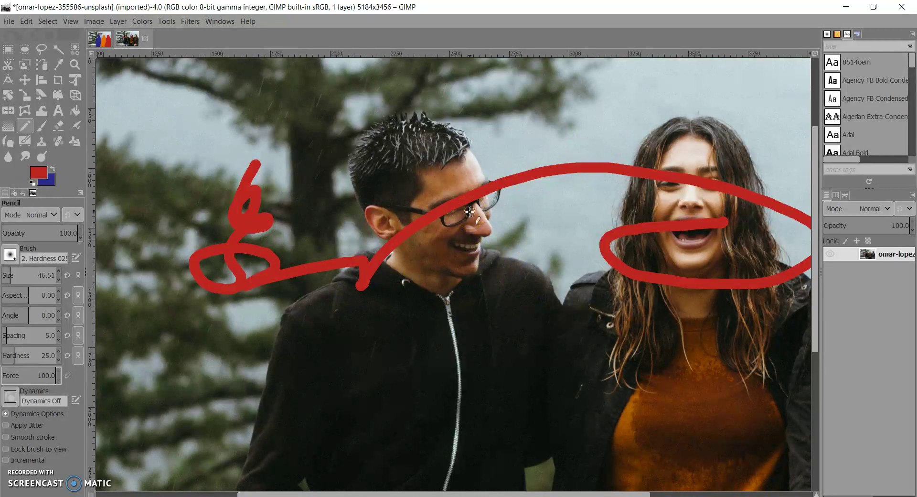
pyautogui.hotkey('ctrl', 'z')
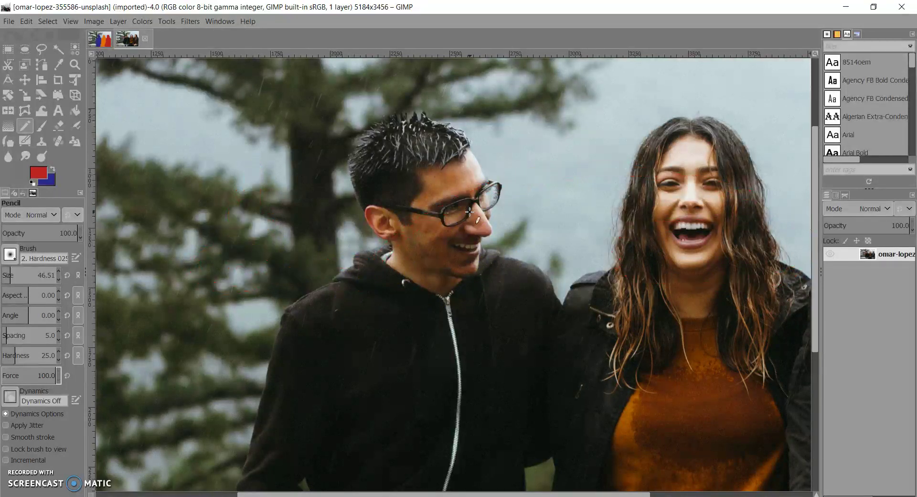
pyautogui.moveTo(249, 205); pyautogui.dragTo(308, 148)
pyautogui.moveTo(431, 144); pyautogui.dragTo(390, 222)
pyautogui.moveTo(623, 130); pyautogui.dragTo(610, 214)
pyautogui.moveTo(733, 138); pyautogui.dragTo(725, 216)
pyautogui.hotkey('ctrl', 'z')
pyautogui.hotkey('ctrl', 'z')
pyautogui.hotkey('ctrl', 'z')
pyautogui.hotkey('ctrl', 'z')
# - Look over the three people in the photo and activate the Free Select tool
pyautogui.scroll(-1, 580, 204)
pyautogui.hscroll(3, 635, 250)
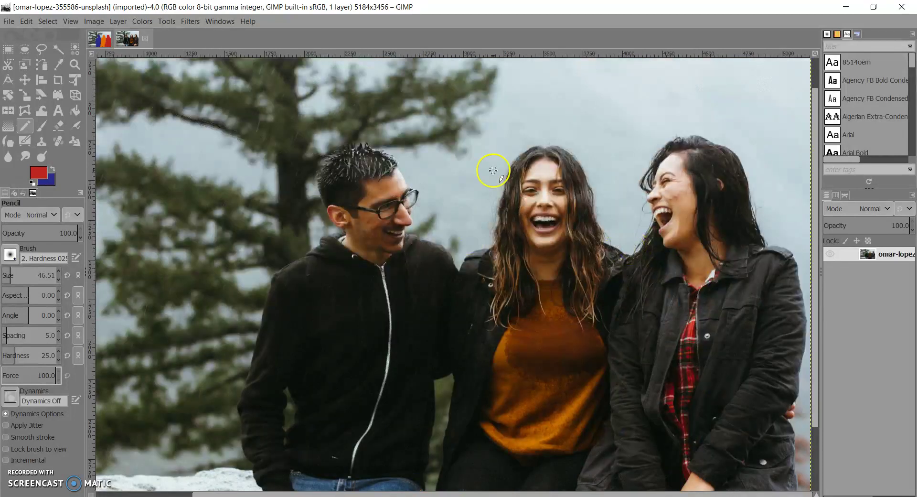
pyautogui.scroll(-3, 486, 189)
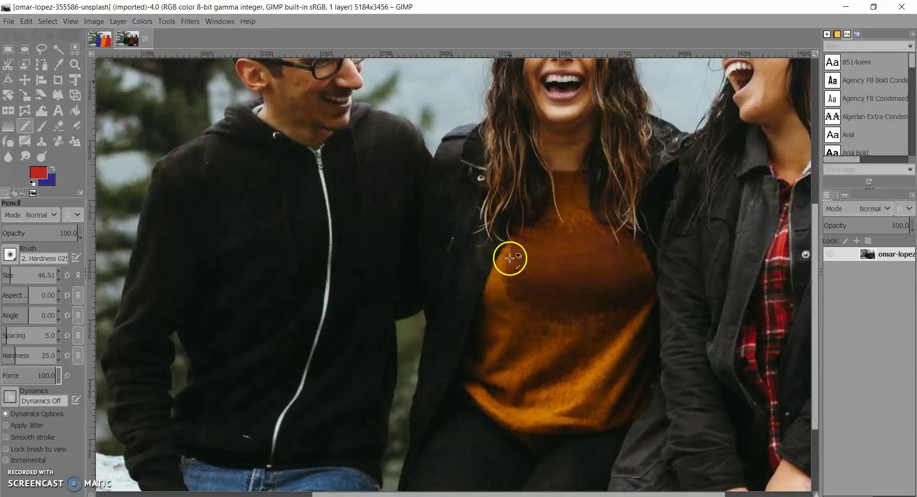
pyautogui.scroll(3, 351, 176)
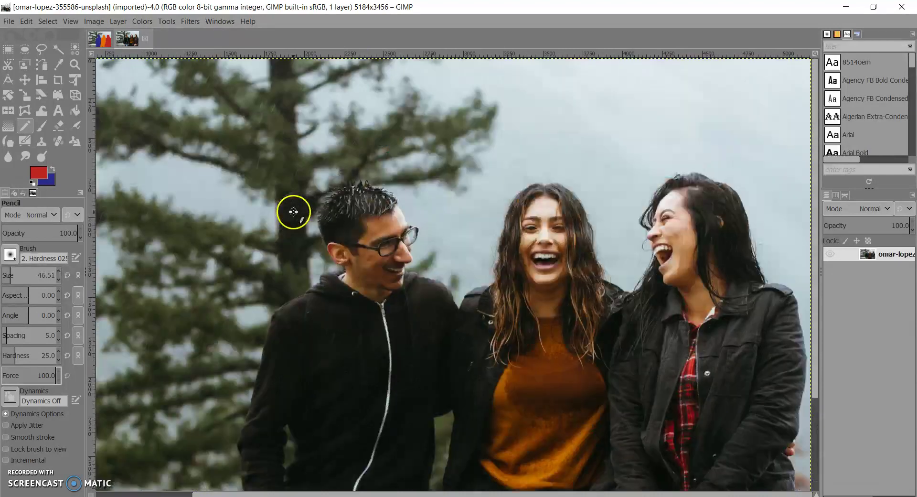
pyautogui.click(42, 48)
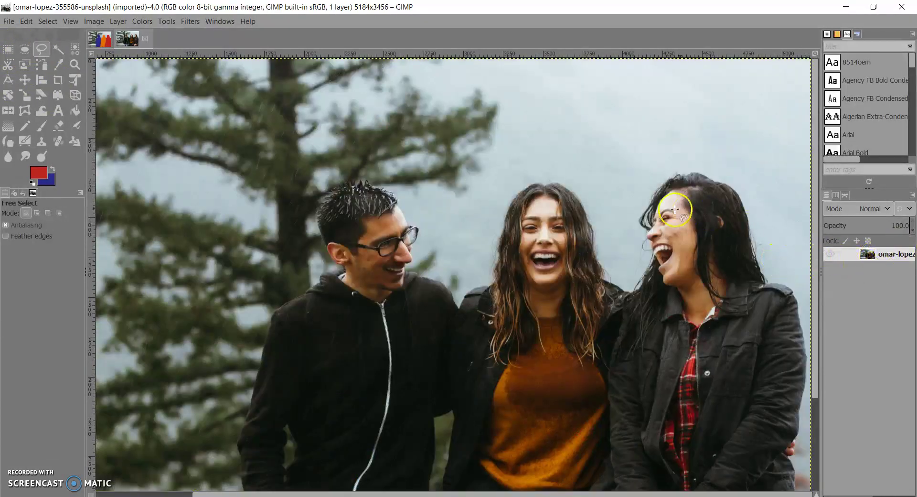
pyautogui.scroll(-3, 675, 209)
pyautogui.scroll(3, 678, 215)
pyautogui.scroll(-3, 698, 225)
pyautogui.scroll(3, 695, 225)
# - Create a new layer from the visible image and toggle the original photo layer's visibility off and on
pyautogui.click(118, 21)
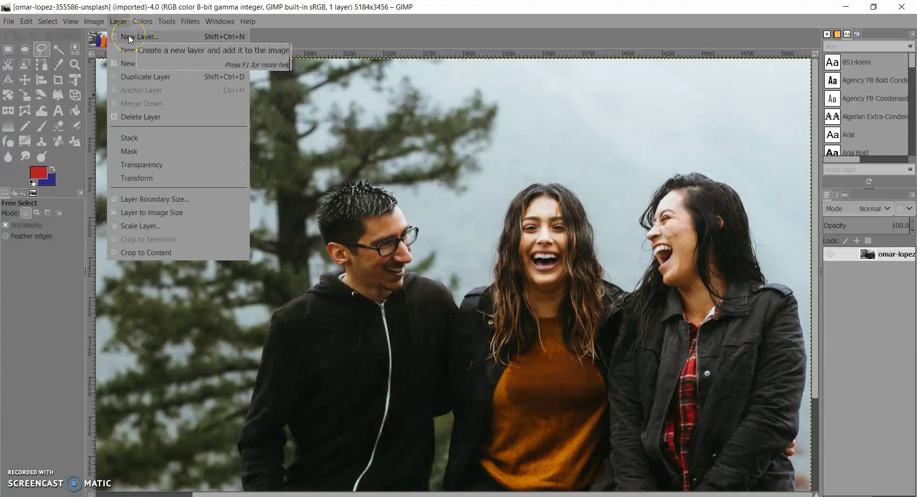
pyautogui.click(129, 50)
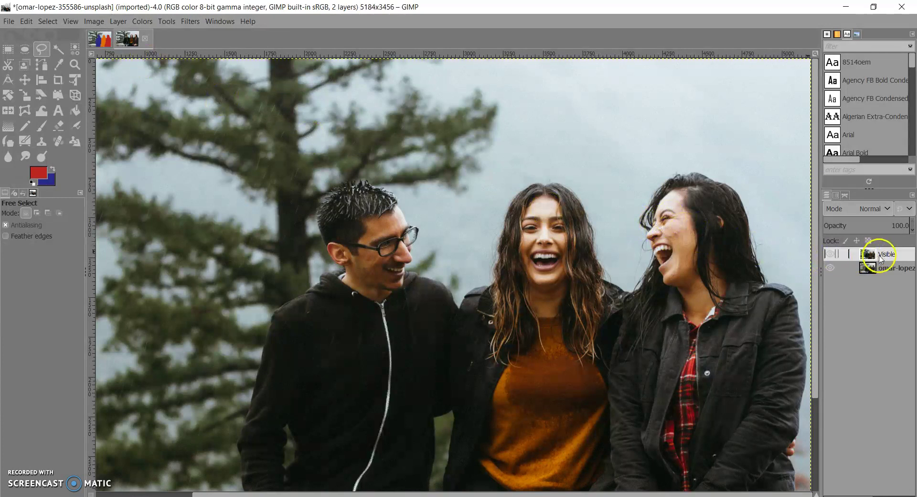
pyautogui.click(834, 269)
pyautogui.click(834, 269)
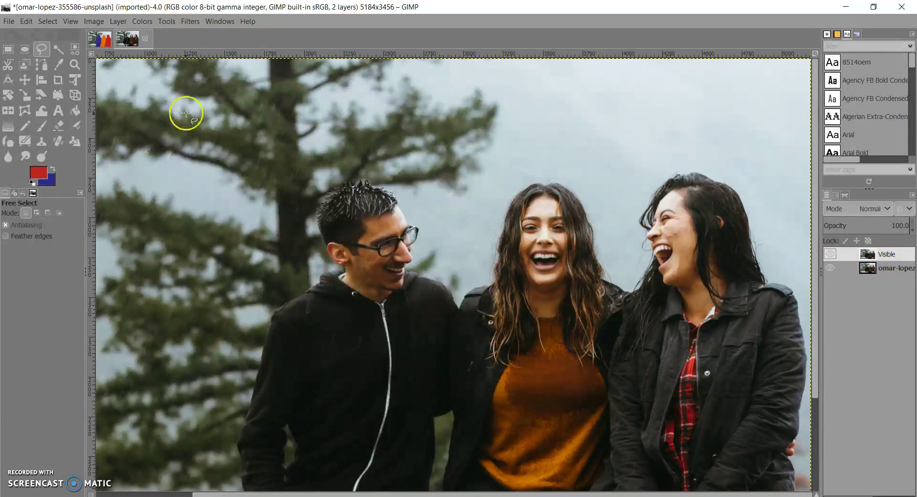
# - Try a rough freehand selection over the man's hair and abandon it for the Ellipse Select tool
pyautogui.moveTo(361, 146)
pyautogui.mouseDown()
pyautogui.moveTo(353, 179)
pyautogui.moveTo(389, 194)
pyautogui.mouseUp()
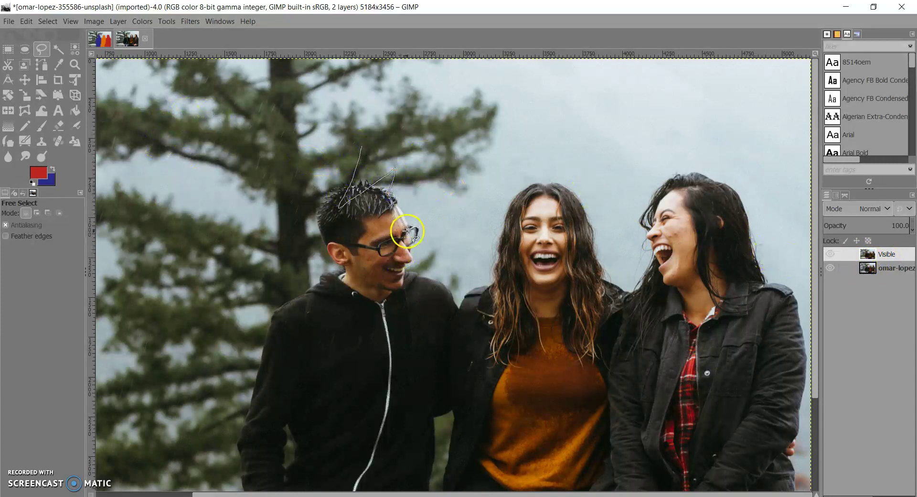
pyautogui.click(363, 147)
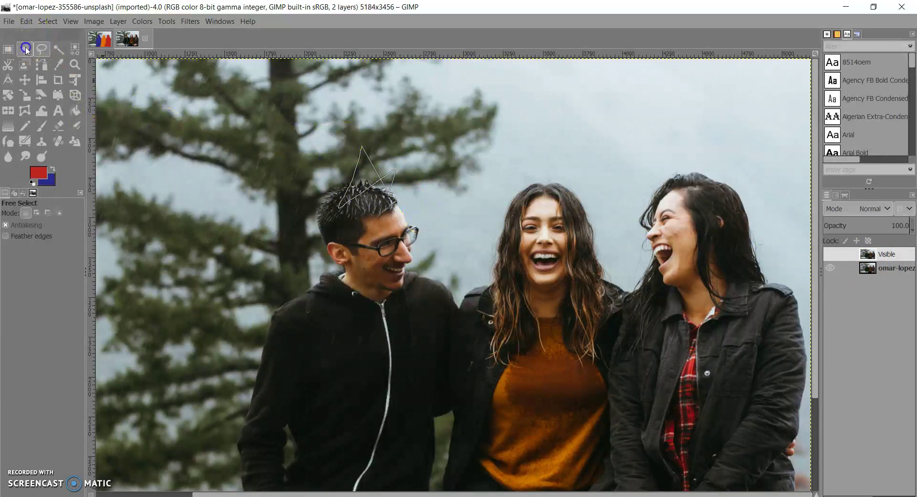
pyautogui.click(25, 49)
pyautogui.press('ctrl')
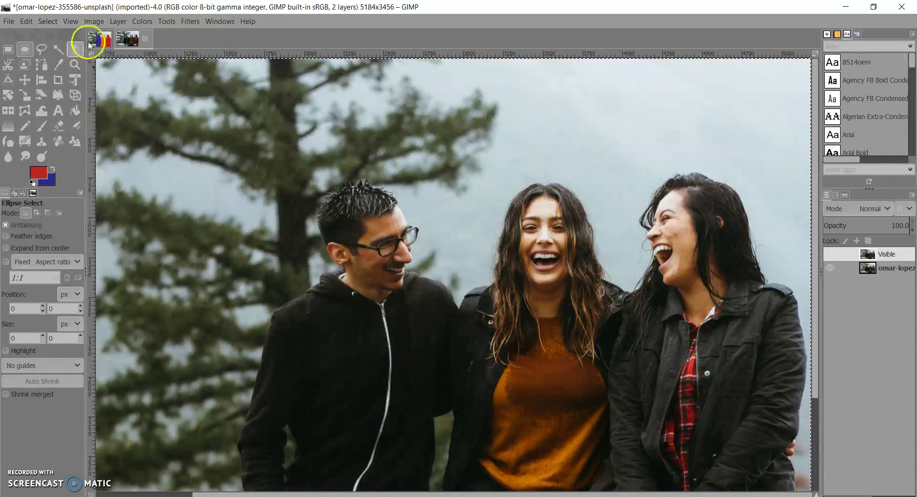
# - Scribble in red with the Pencil over the man's face on the Visible layer, then hide and reshow that layer
pyautogui.click(25, 126)
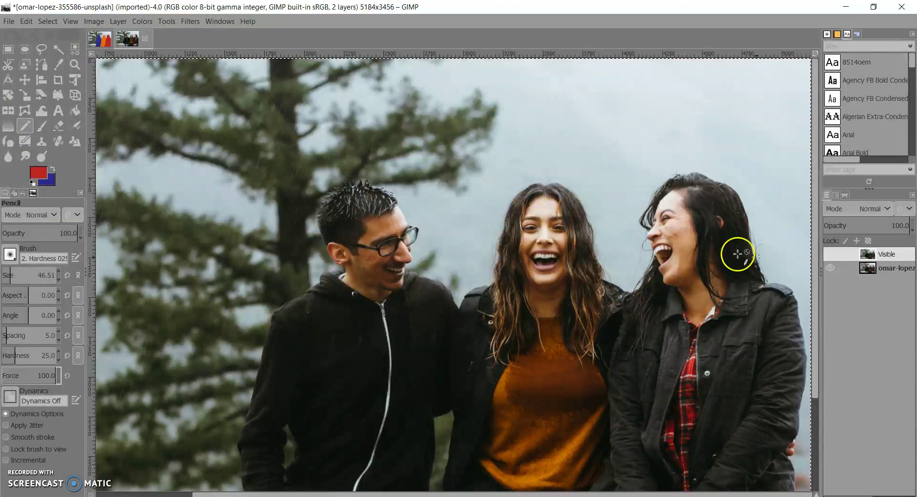
pyautogui.click(892, 269)
pyautogui.click(889, 256)
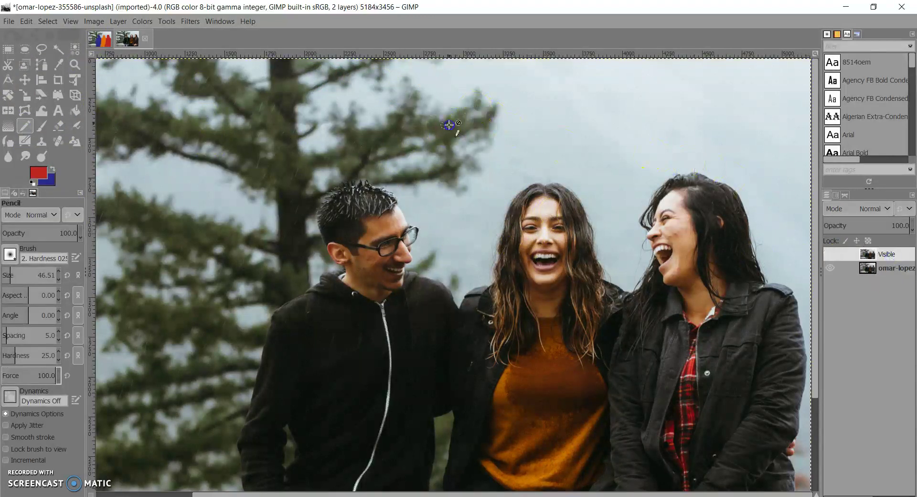
pyautogui.click(830, 253)
pyautogui.moveTo(479, 98)
pyautogui.mouseDown()
pyautogui.moveTo(494, 128)
pyautogui.moveTo(407, 223)
pyautogui.moveTo(353, 247)
pyautogui.moveTo(365, 286)
pyautogui.moveTo(429, 248)
pyautogui.mouseUp()
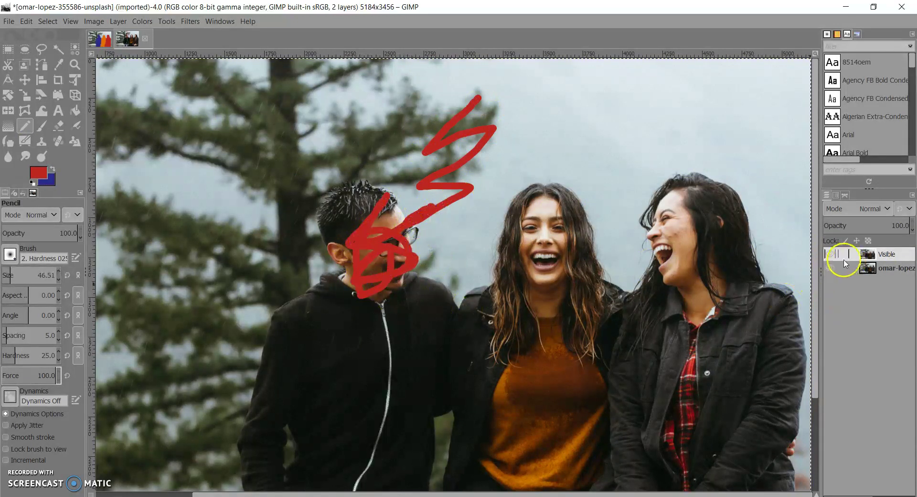
pyautogui.click(831, 255)
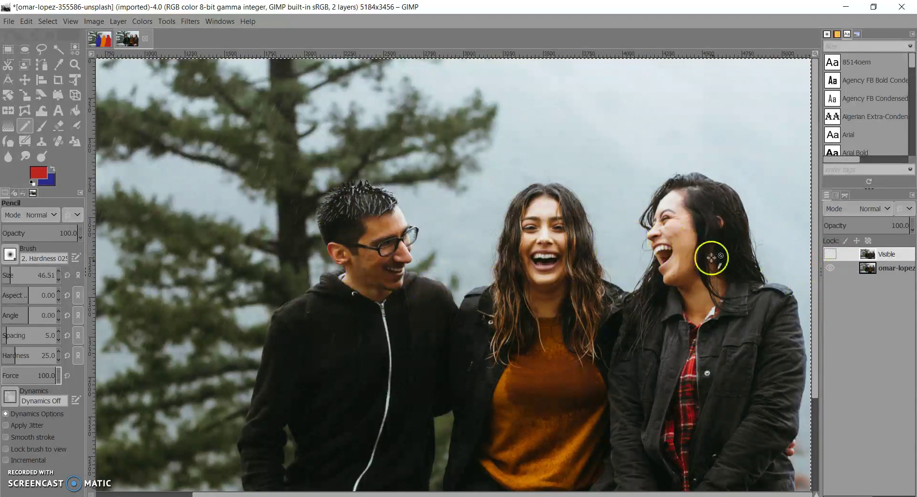
pyautogui.click(830, 254)
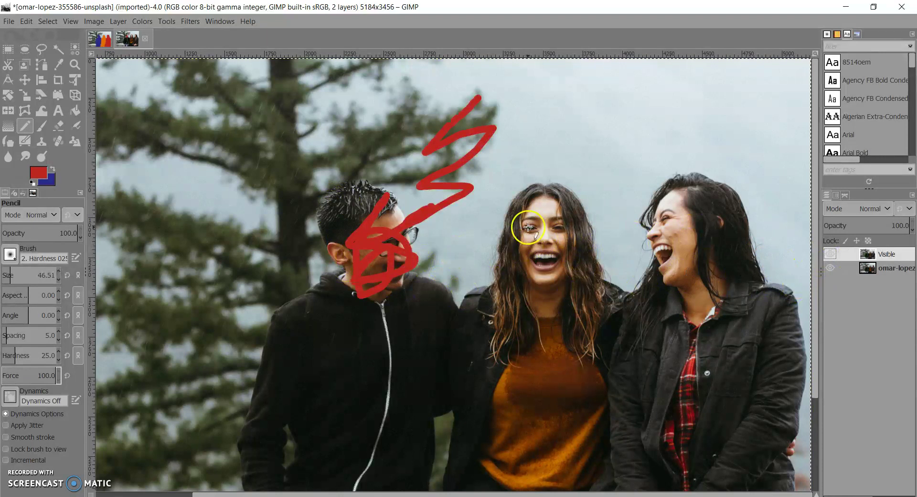
# - Undo the red Pencil scribbles over the man's face
pyautogui.hotkey('ctrl', 'z')
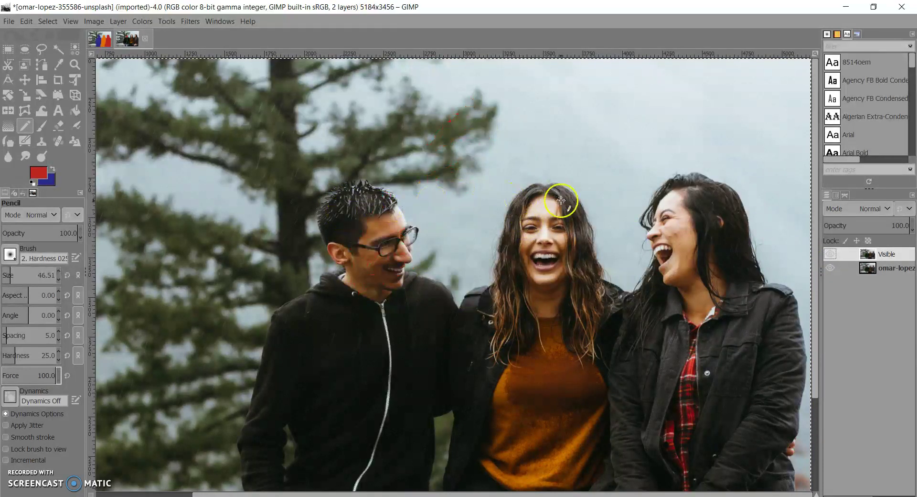
pyautogui.scroll(-3, 463, 188)
pyautogui.scroll(3, 447, 189)
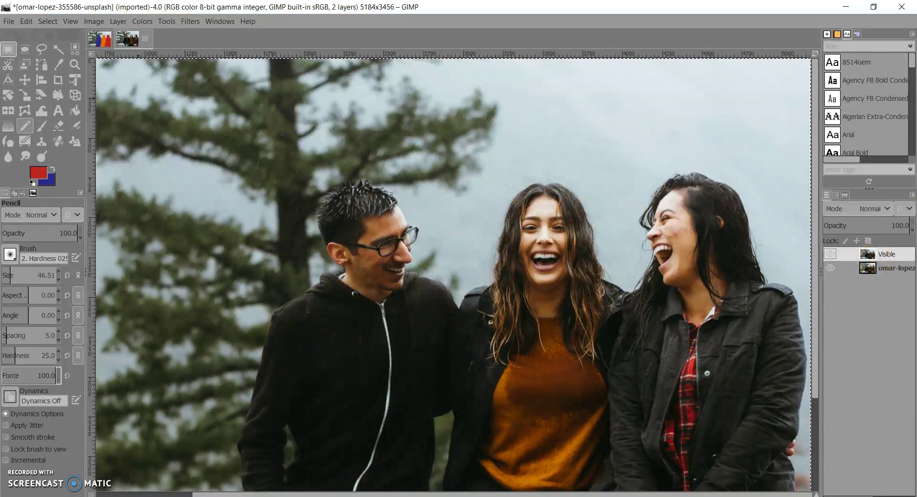
# - Activate the Free Select tool and look over the man's outline from his head to his hand on the rock
pyautogui.click(41, 49)
pyautogui.scroll(-5, 349, 150)
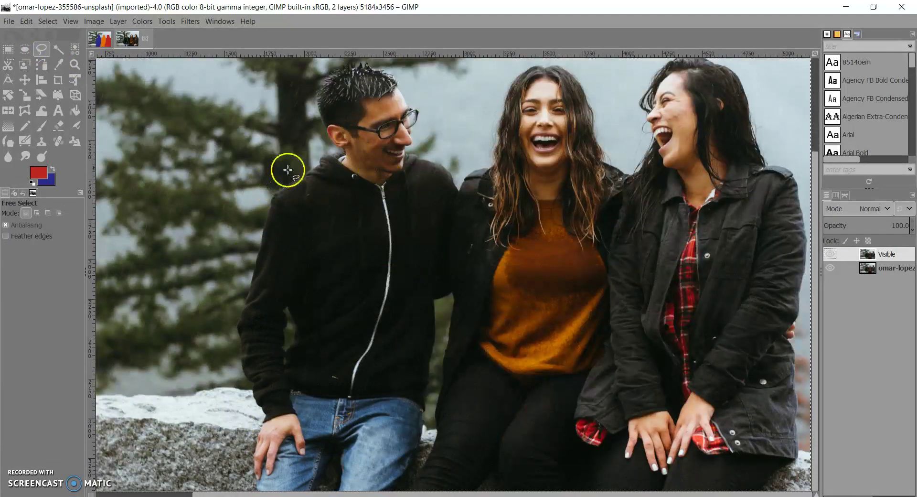
pyautogui.scroll(5, 322, 165)
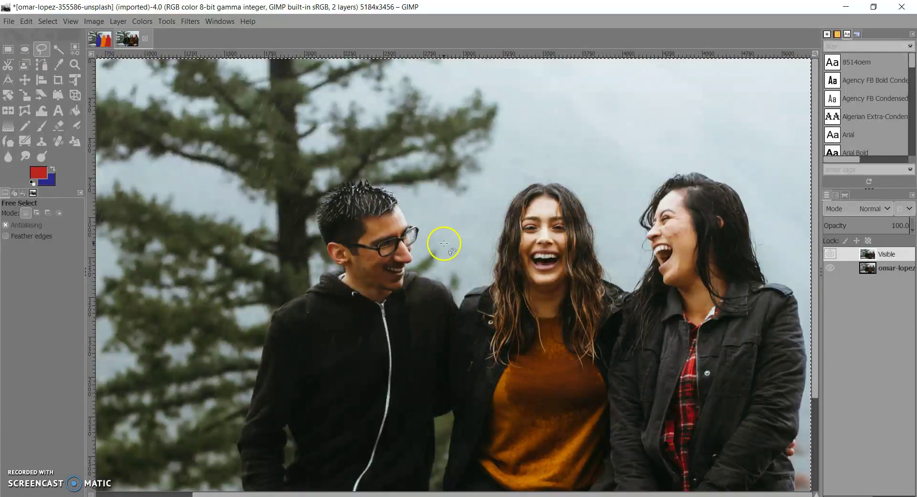
pyautogui.scroll(-5, 382, 234)
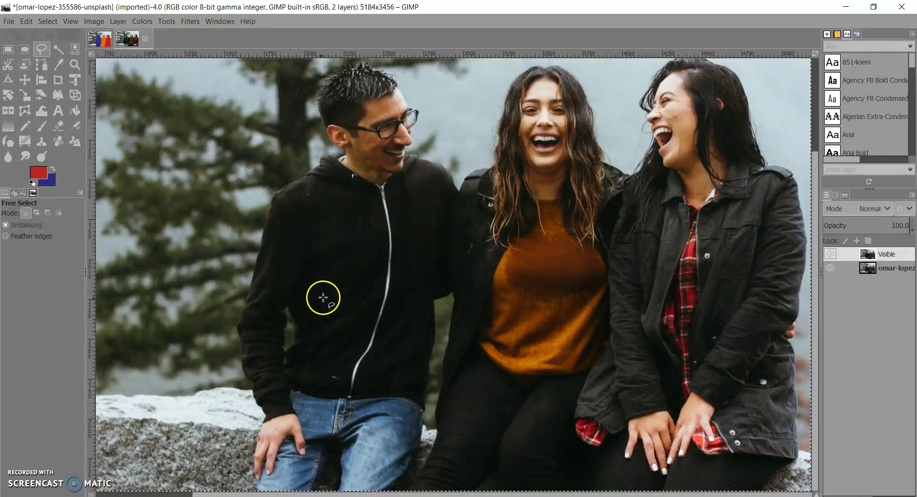
pyautogui.scroll(2, 270, 451)
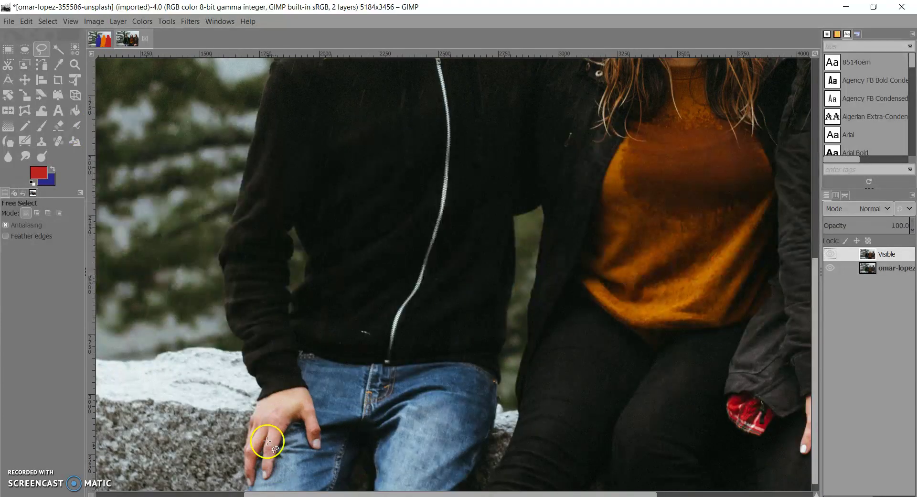
pyautogui.scroll(-1, 260, 363)
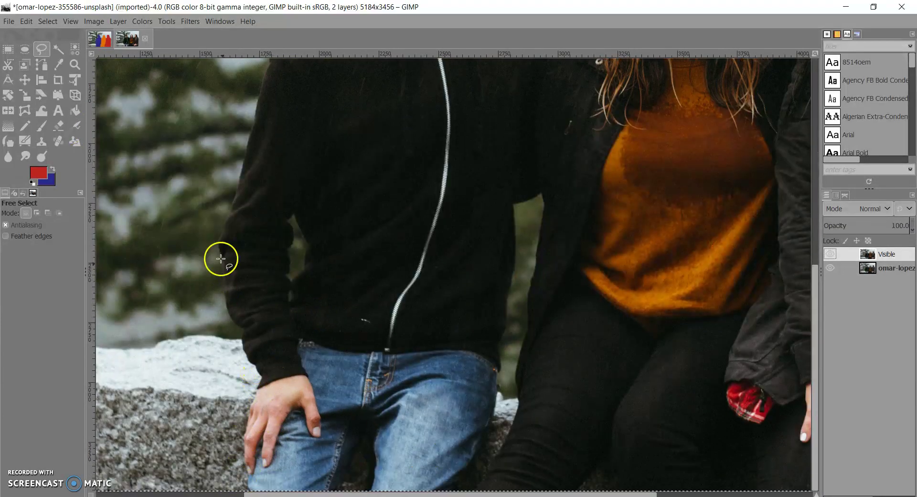
pyautogui.scroll(10, 244, 201)
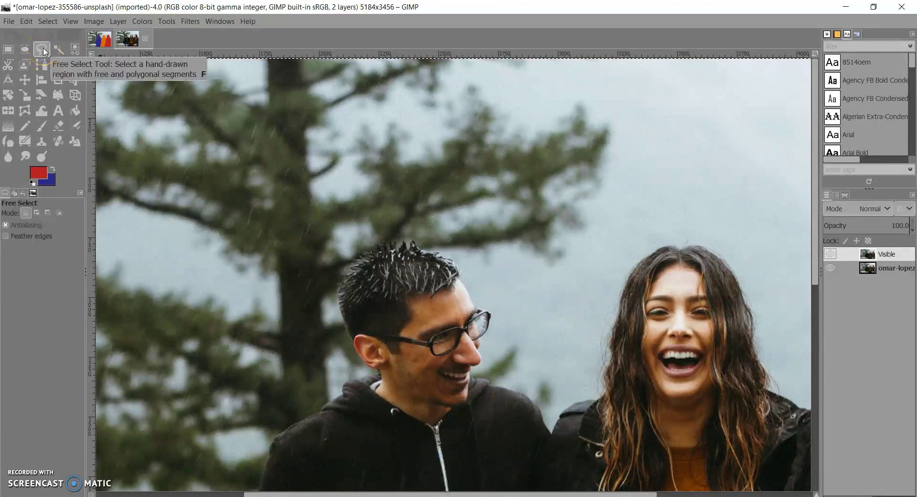
# - Try a Pencil mark on the man's hair, undo it and return to the Free Select tool
pyautogui.click(26, 126)
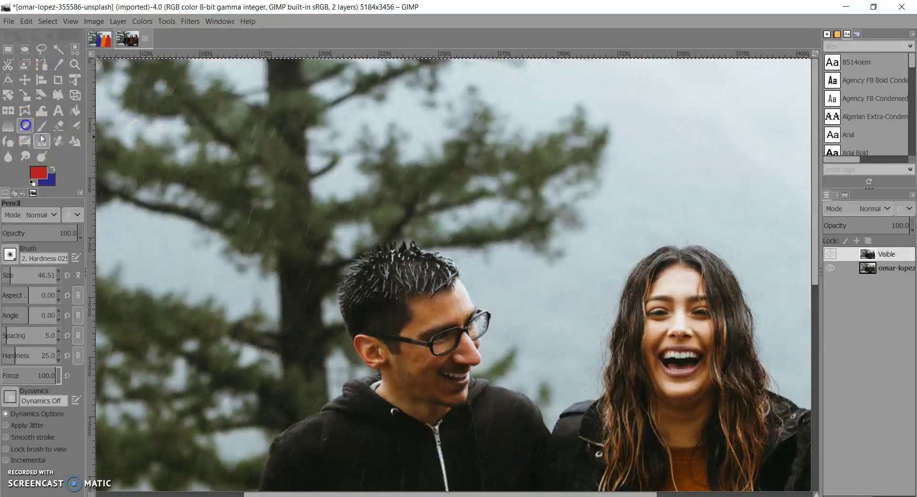
pyautogui.moveTo(404, 281); pyautogui.dragTo(378, 295)
pyautogui.hotkey('ctrl', 'z')
pyautogui.press('f')
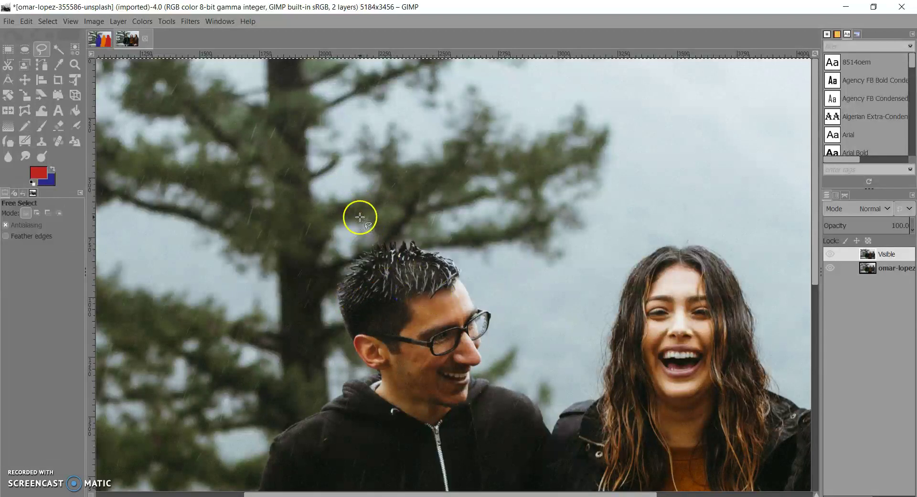
# - Examine the edge of the man's black hoodie from his hand up to the shoulder, in overview and close up
pyautogui.scroll(-10, 360, 217)
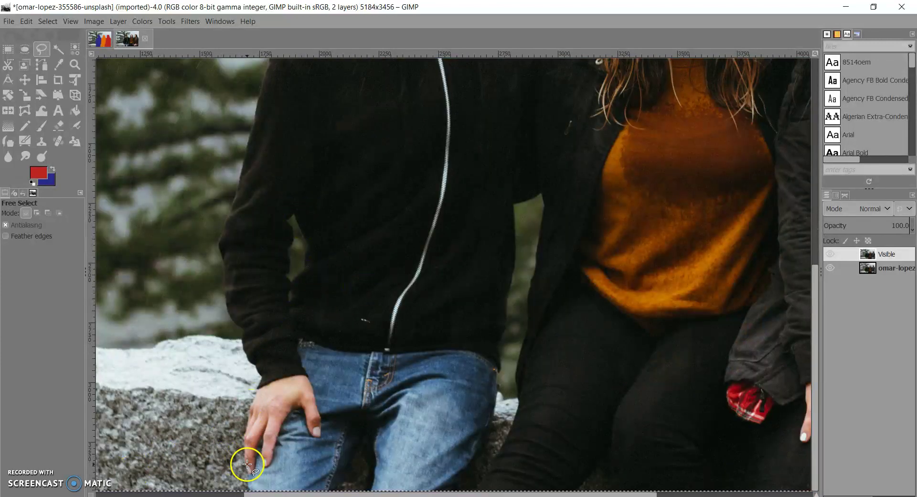
pyautogui.scroll(10, 244, 409)
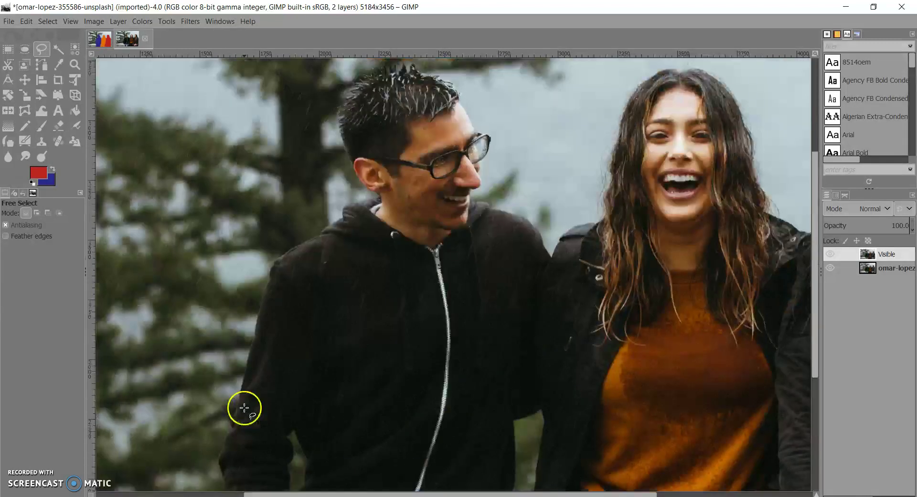
pyautogui.scroll(3, 307, 210)
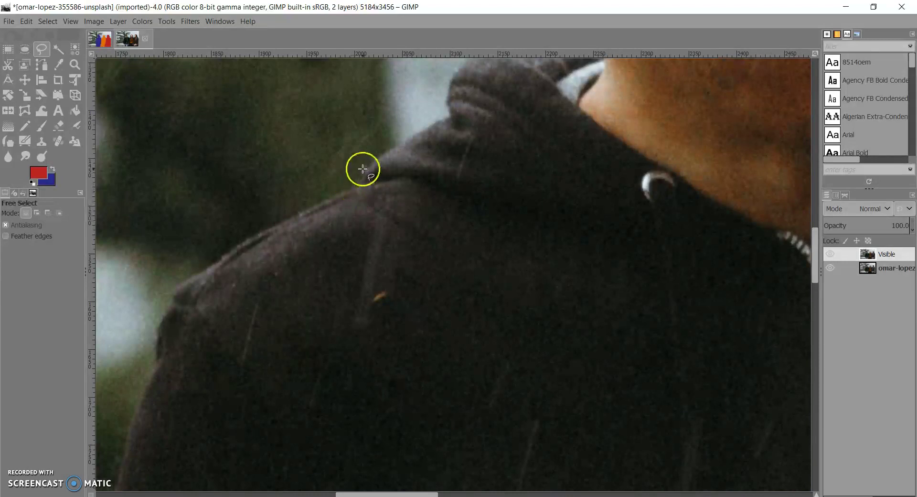
pyautogui.scroll(-2, 364, 173)
pyautogui.scroll(-1, 369, 170)
pyautogui.scroll(7, 401, 227)
pyautogui.scroll(-7, 402, 230)
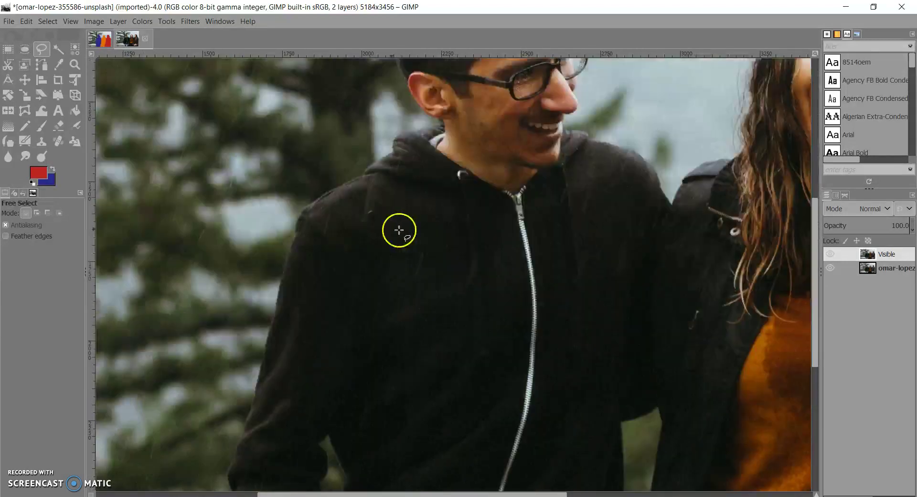
pyautogui.scroll(1, 342, 184)
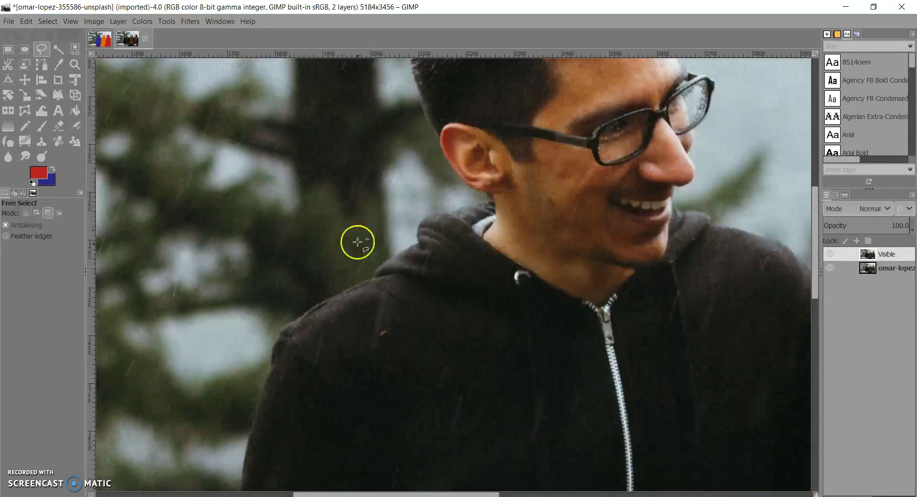
# - Trace the hoodie's shoulder edge with Free Select, starting freehand below the hood and continuing in short straight segments to the upper sleeve
pyautogui.scroll(1, 360, 225)
pyautogui.scroll(1, 356, 250)
pyautogui.scroll(-2, 357, 250)
pyautogui.click(383, 197)
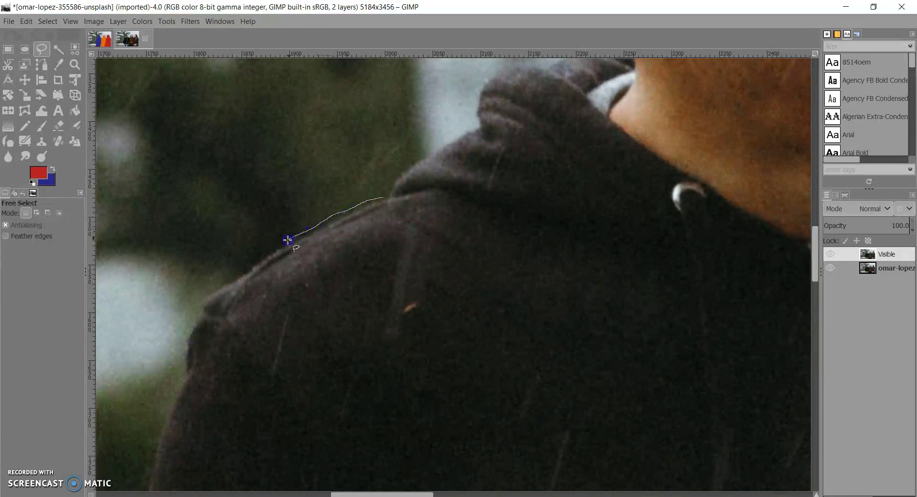
pyautogui.scroll(-1, 253, 261)
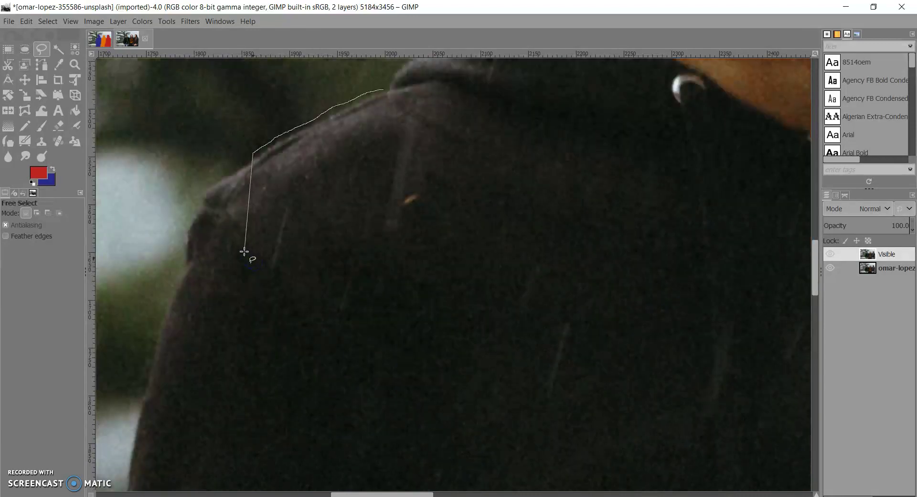
pyautogui.scroll(1, 236, 164)
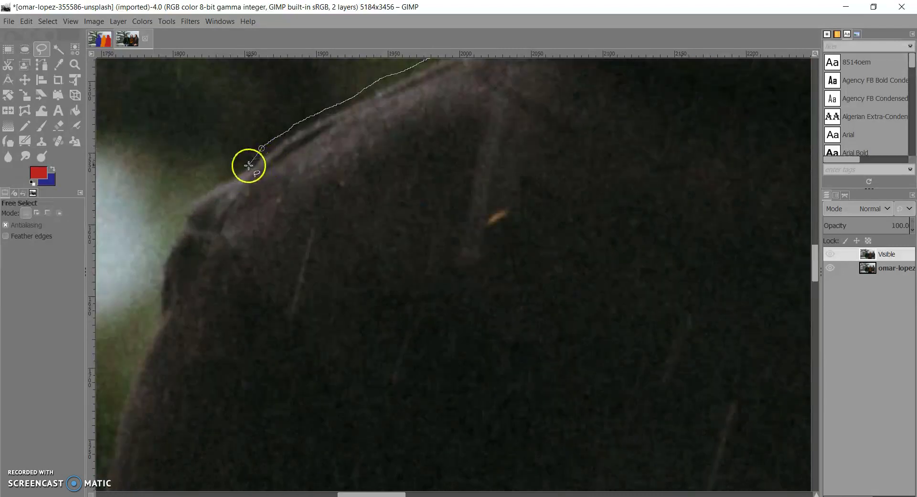
pyautogui.click(242, 166)
pyautogui.click(207, 187)
pyautogui.click(177, 216)
pyautogui.click(176, 237)
pyautogui.click(160, 269)
pyautogui.click(160, 300)
# - Close the shoulder outline at its starting point through a point above the shoulder, and discard the selection
pyautogui.press('-')
pyautogui.press('-')
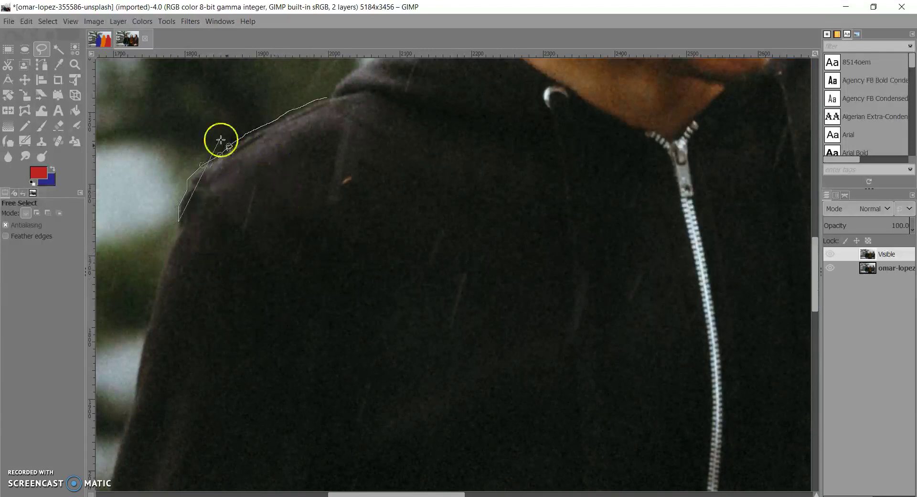
pyautogui.click(246, 83)
pyautogui.click(326, 98)
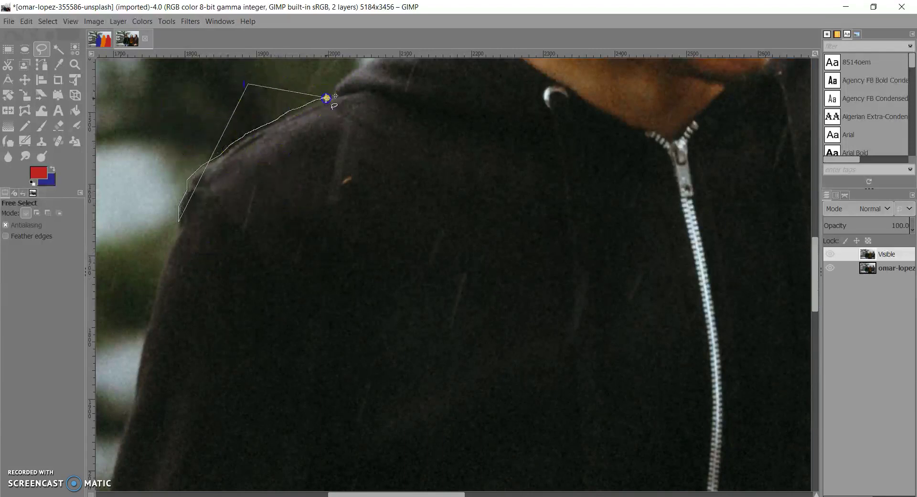
pyautogui.click(26, 53)
pyautogui.click(42, 52)
pyautogui.hotkey('ctrl', 'shift', 'a')
pyautogui.scroll(7, 286, 186)
pyautogui.scroll(-3, 325, 213)
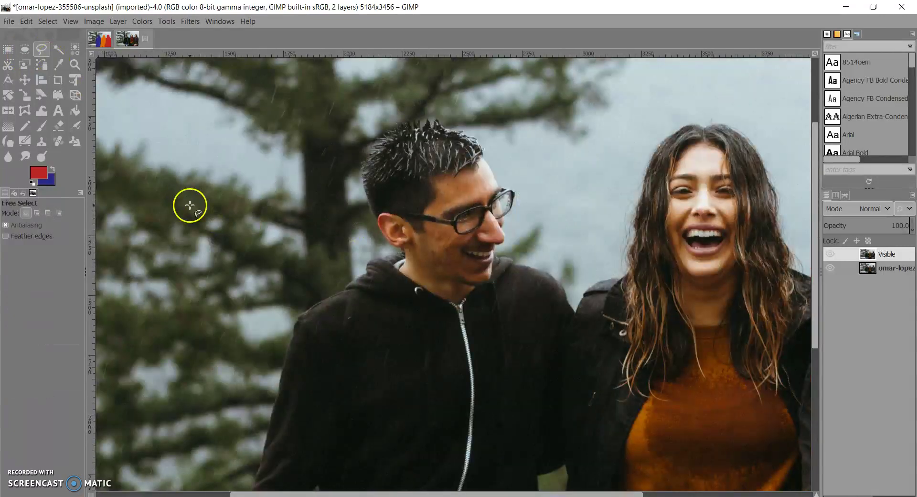
pyautogui.scroll(-1, 478, 287)
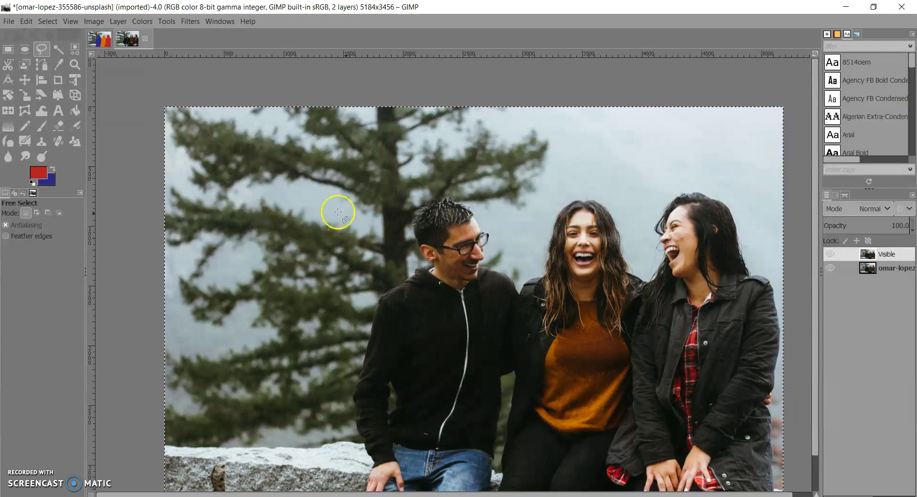
# - Try a red Paintbrush stroke down the man's hoodie sleeve and undo it
pyautogui.click(29, 130)
pyautogui.click(40, 127)
pyautogui.scroll(3, 389, 244)
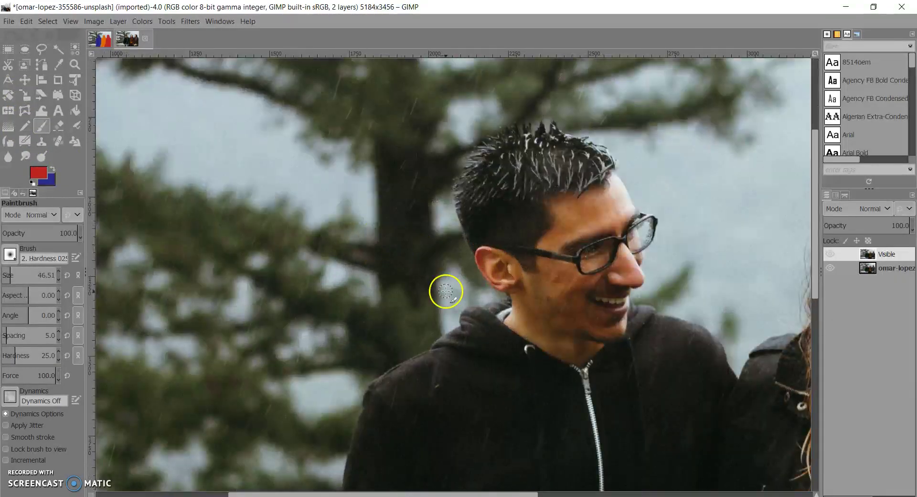
pyautogui.scroll(-10, 446, 291)
pyautogui.scroll(4, 478, 281)
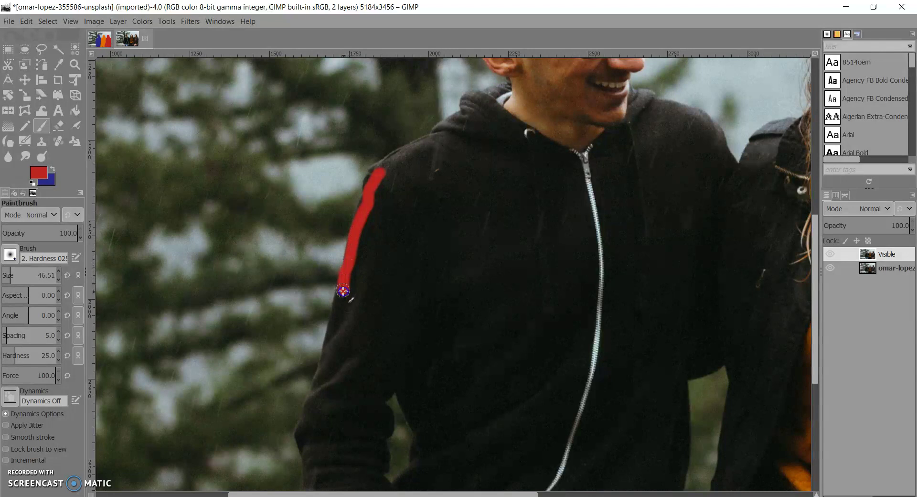
pyautogui.hotkey('ctrl', 'z')
pyautogui.scroll(-3, 377, 293)
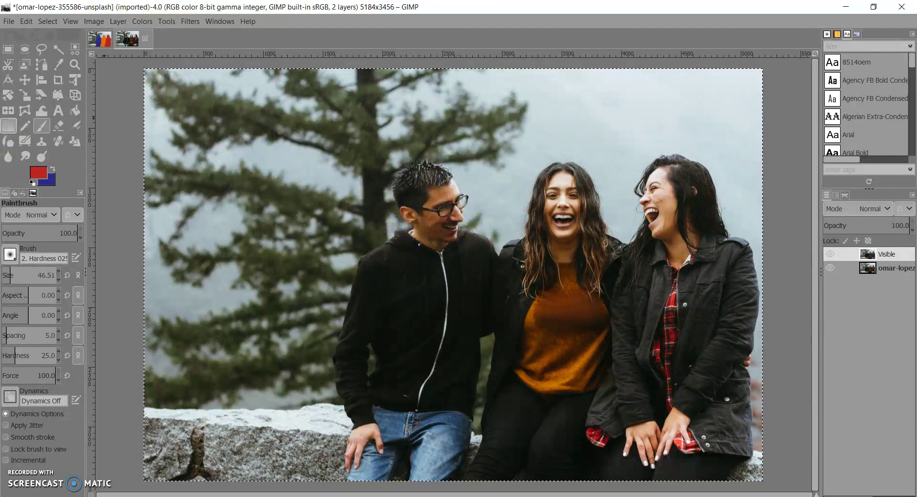
# - Draw a roughly round freehand selection over the tree branches beside the man and confirm it
pyautogui.click(56, 48)
pyautogui.click(41, 48)
pyautogui.click(250, 132)
pyautogui.moveTo(250, 132)
pyautogui.mouseDown()
pyautogui.moveTo(210, 181)
pyautogui.moveTo(235, 235)
pyautogui.moveTo(268, 249)
pyautogui.mouseUp()
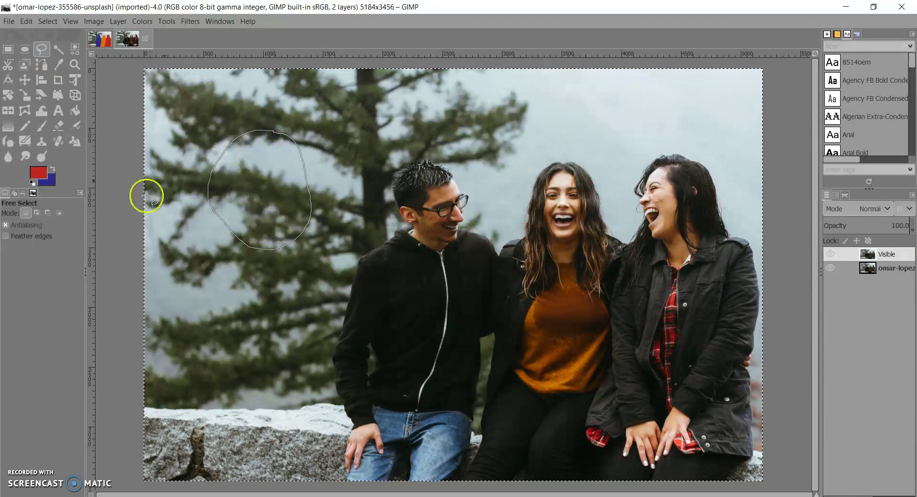
pyautogui.press('Return')
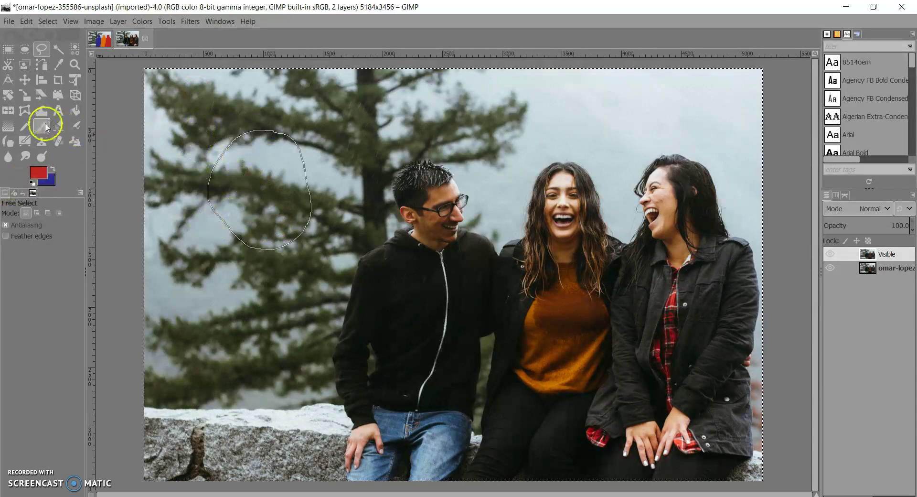
# - Paint red strokes with the Paintbrush across the round selection, and remove both the paint and the selection
pyautogui.click(41, 125)
pyautogui.moveTo(240, 121); pyautogui.dragTo(236, 130)
pyautogui.moveTo(205, 212)
pyautogui.mouseDown()
pyautogui.moveTo(236, 143)
pyautogui.moveTo(238, 165)
pyautogui.moveTo(214, 212)
pyautogui.moveTo(265, 219)
pyautogui.mouseUp()
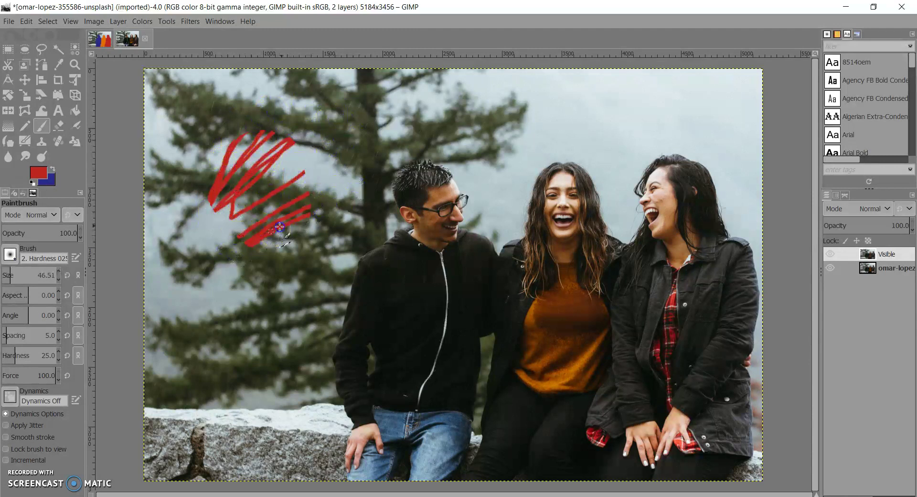
pyautogui.moveTo(329, 217)
pyautogui.mouseDown()
pyautogui.moveTo(263, 255)
pyautogui.moveTo(258, 246)
pyautogui.moveTo(258, 260)
pyautogui.moveTo(249, 252)
pyautogui.moveTo(221, 259)
pyautogui.moveTo(245, 234)
pyautogui.moveTo(225, 230)
pyautogui.moveTo(296, 187)
pyautogui.mouseUp()
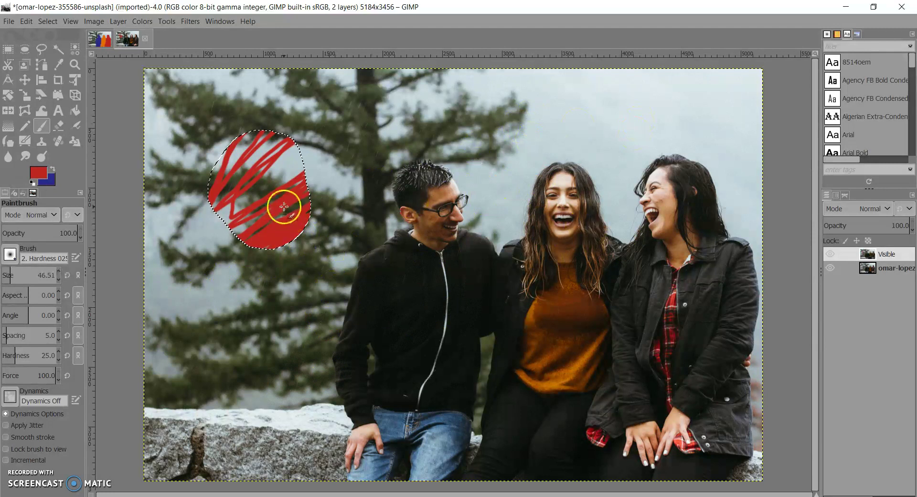
pyautogui.press('Delete')
pyautogui.hotkey('ctrl', 'a')
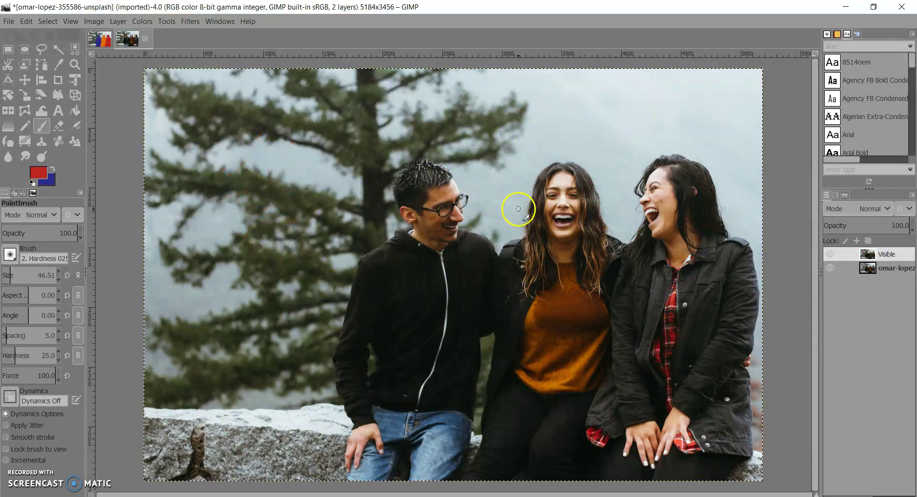
pyautogui.press('Delete')
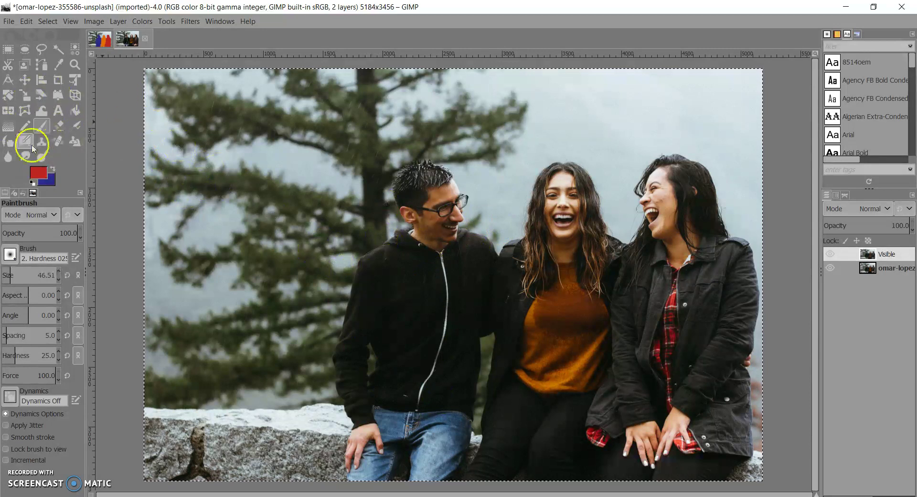
# - Start a Free Select outline at the man's hood and trace it down over his shoulder and sleeve to the cuff
pyautogui.click(41, 48)
pyautogui.scroll(1, 418, 271)
pyautogui.scroll(-2, 369, 264)
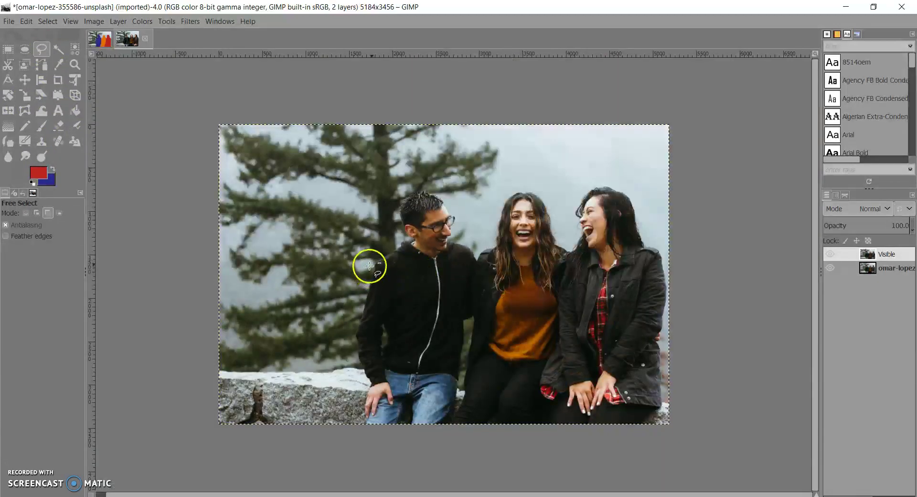
pyautogui.scroll(4, 465, 215)
pyautogui.scroll(-2, 470, 198)
pyautogui.scroll(2, 470, 198)
pyautogui.click(471, 200)
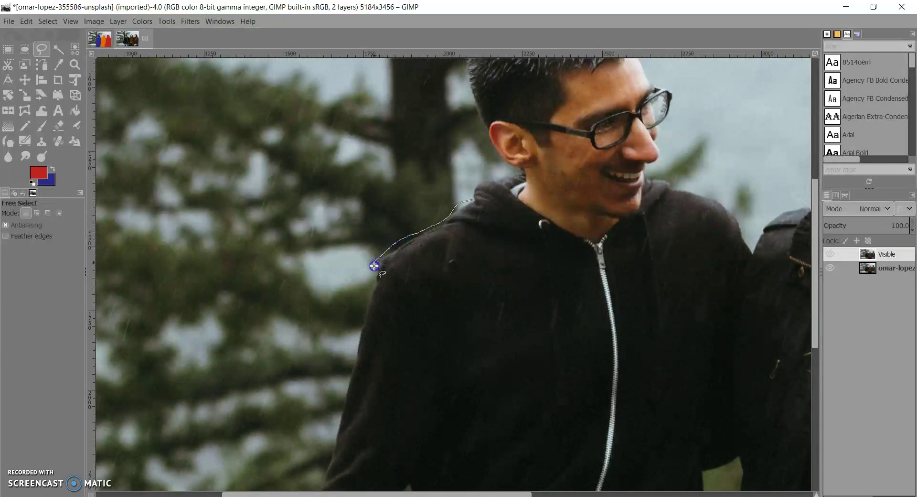
pyautogui.scroll(-3, 358, 311)
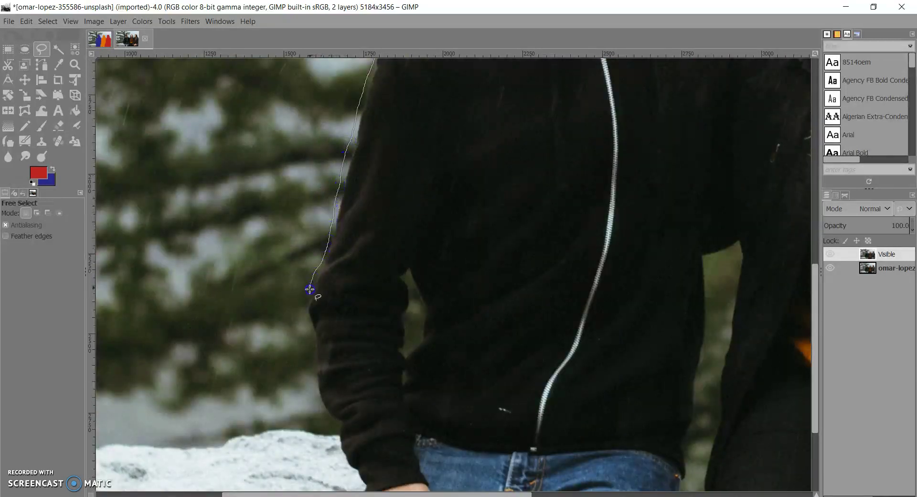
pyautogui.scroll(-2, 302, 310)
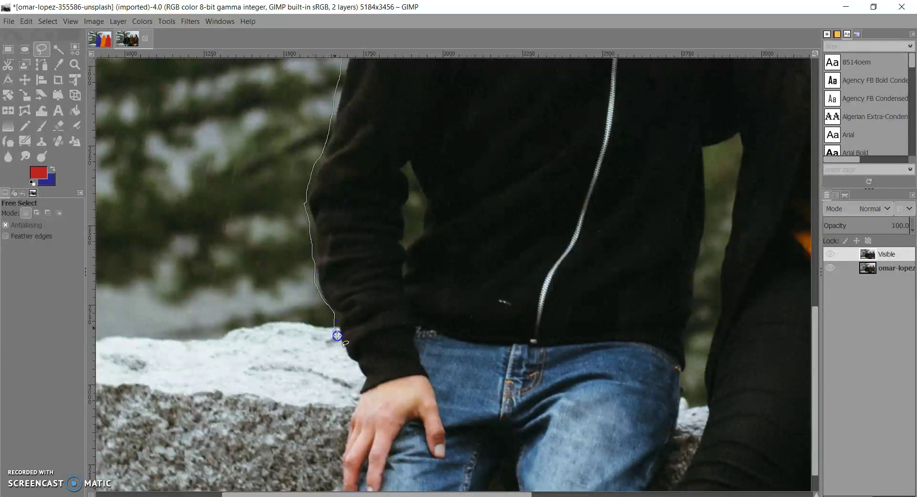
# - Continue the outline around the man's hand and jeans, and up the hoodie's side to the gap beneath his other arm
pyautogui.scroll(-1, 360, 376)
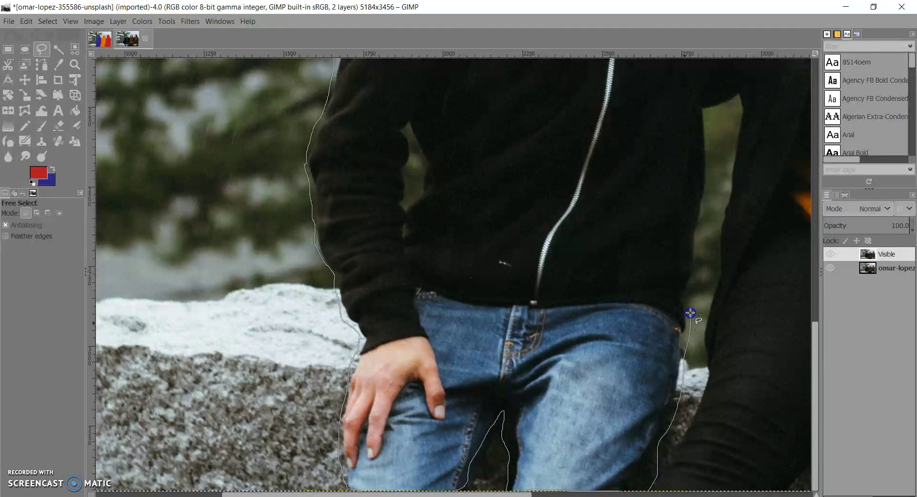
pyautogui.moveTo(698, 255); pyautogui.dragTo(698, 244)
pyautogui.scroll(2, 700, 249)
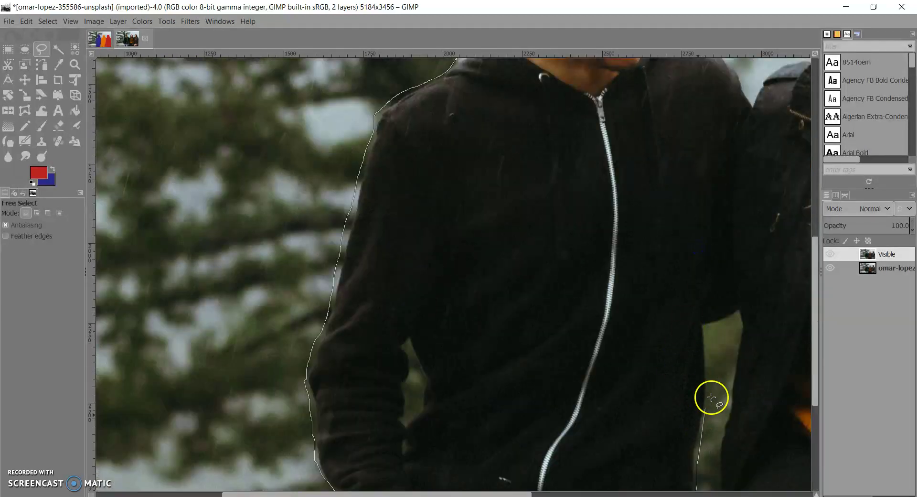
pyautogui.scroll(-1, 710, 398)
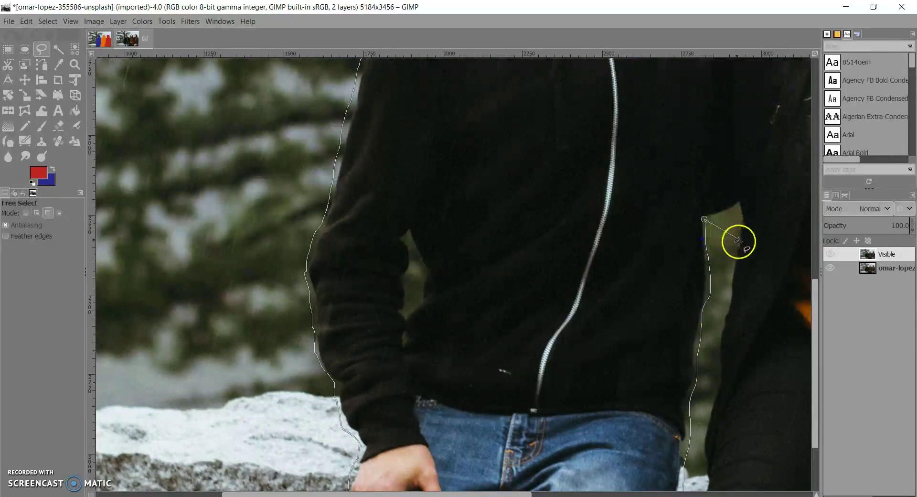
pyautogui.scroll(1, 745, 243)
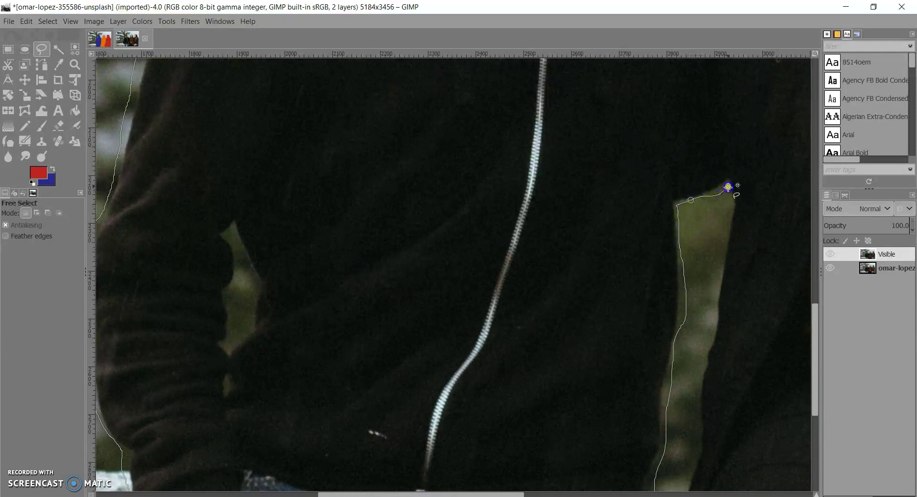
# - Trace up the man's arm beside the woman's jacket and over the far shoulder towards his collar
pyautogui.scroll(-2, 728, 187)
pyautogui.hscroll(1, 729, 233)
pyautogui.scroll(2, 729, 234)
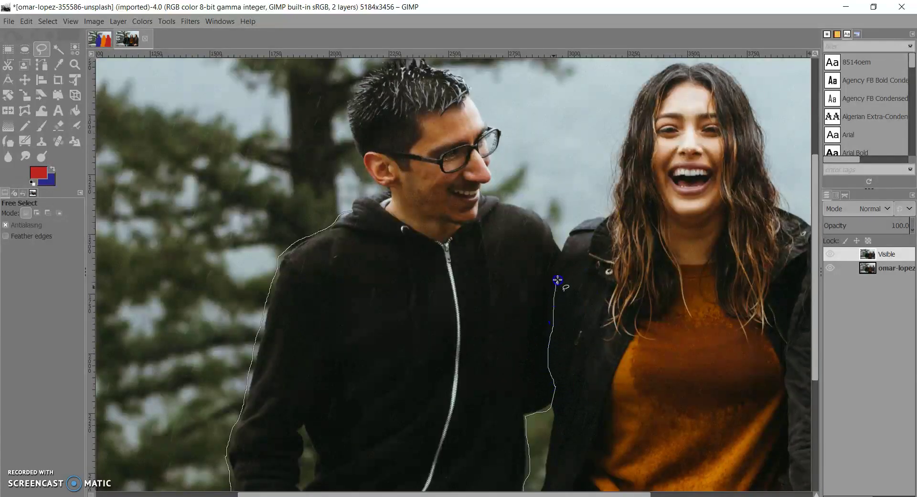
pyautogui.moveTo(555, 233); pyautogui.dragTo(554, 232)
pyautogui.scroll(4, 522, 203)
pyautogui.moveTo(638, 334); pyautogui.dragTo(627, 308)
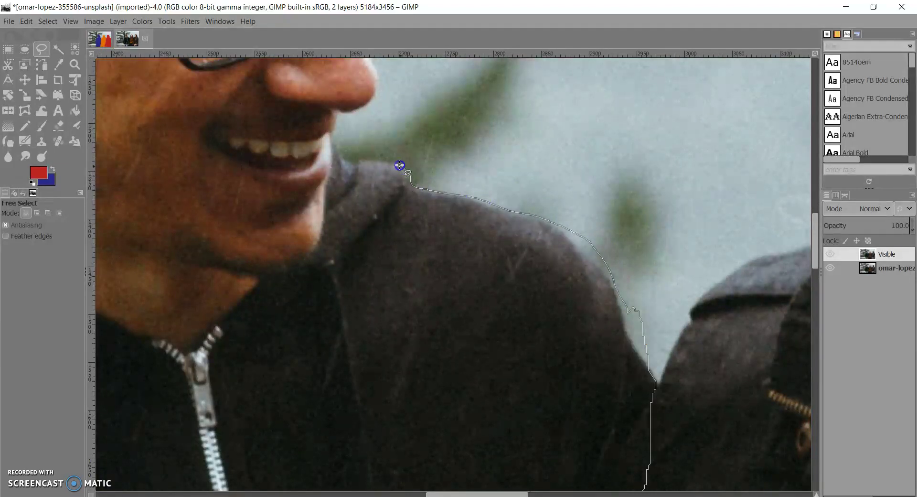
# - Follow the hood's edge to the man's face, and place outline points past his mouth to the underside of the nose
pyautogui.scroll(5, 347, 160)
pyautogui.scroll(4, 344, 369)
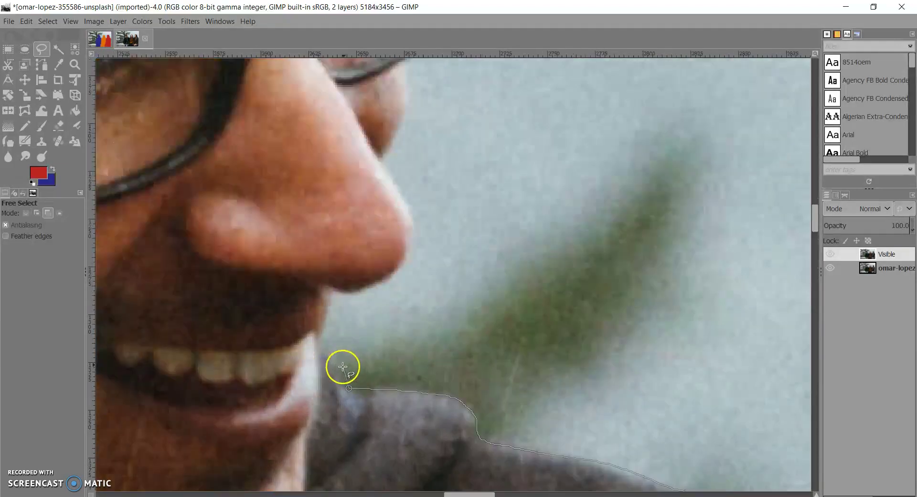
pyautogui.click(313, 295)
pyautogui.click(327, 257)
pyautogui.click(326, 220)
pyautogui.click(383, 222)
pyautogui.click(435, 196)
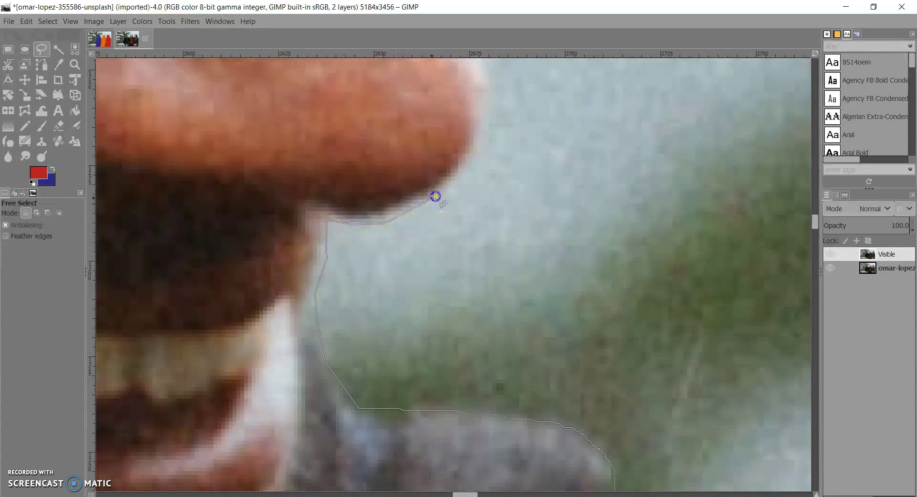
# - Place outline points around the nose tip, up its bridge and along the far cheek to the glasses
pyautogui.scroll(3, 466, 182)
pyautogui.click(491, 252)
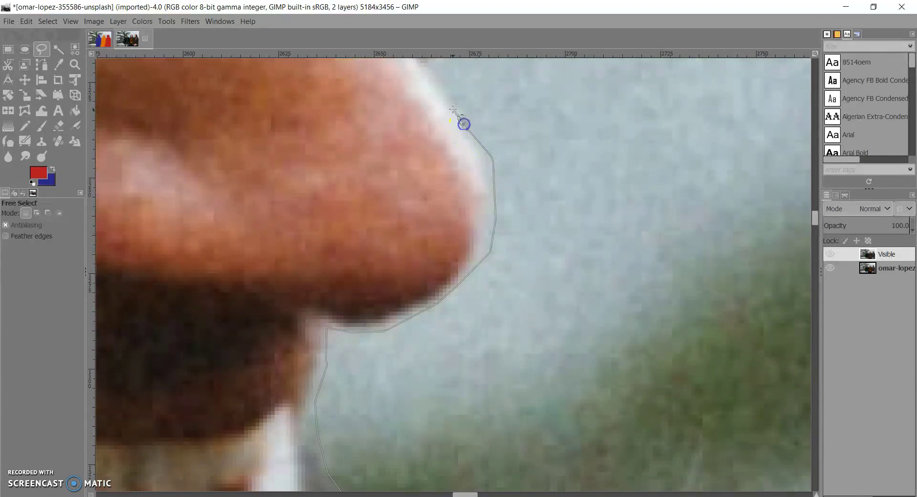
pyautogui.scroll(6, 446, 96)
pyautogui.click(449, 302)
pyautogui.click(425, 281)
pyautogui.click(472, 206)
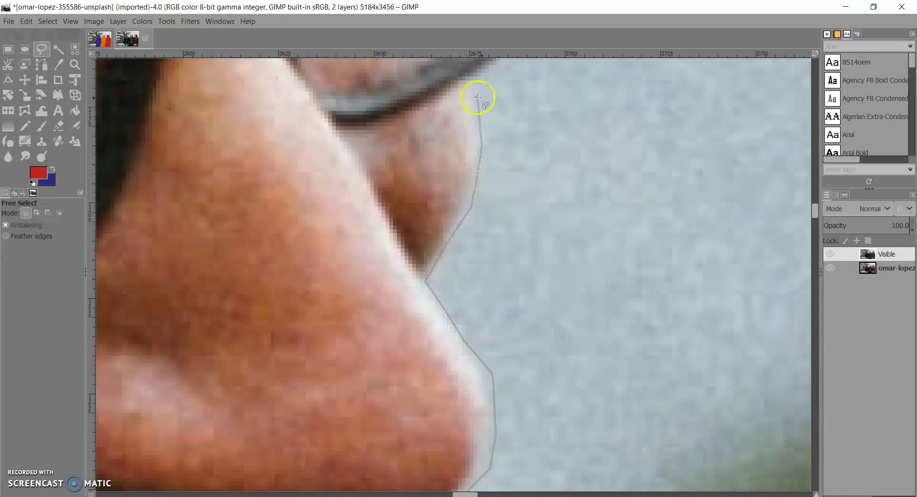
# - Trace the outline around the far lens and the upper corner of the glasses frame to the brow
pyautogui.scroll(3, 483, 124)
pyautogui.scroll(-2, 499, 210)
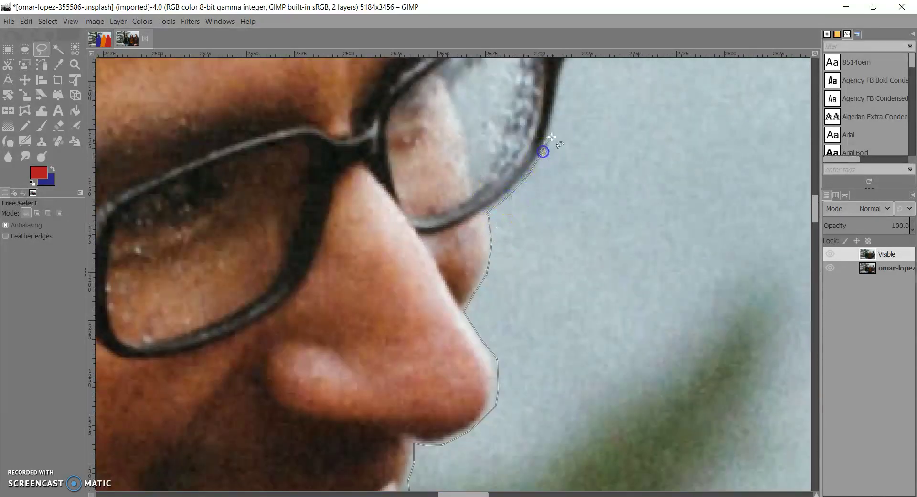
pyautogui.scroll(3, 552, 137)
pyautogui.click(552, 236)
pyautogui.click(557, 202)
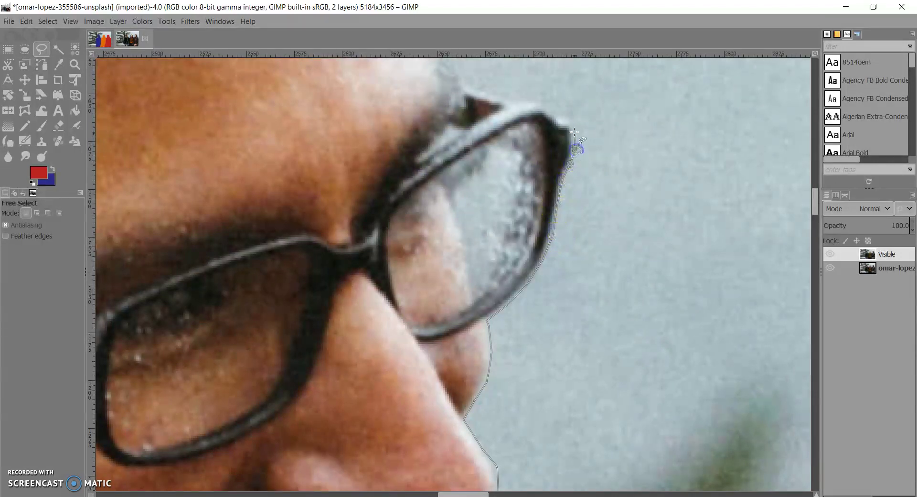
pyautogui.scroll(2, 554, 127)
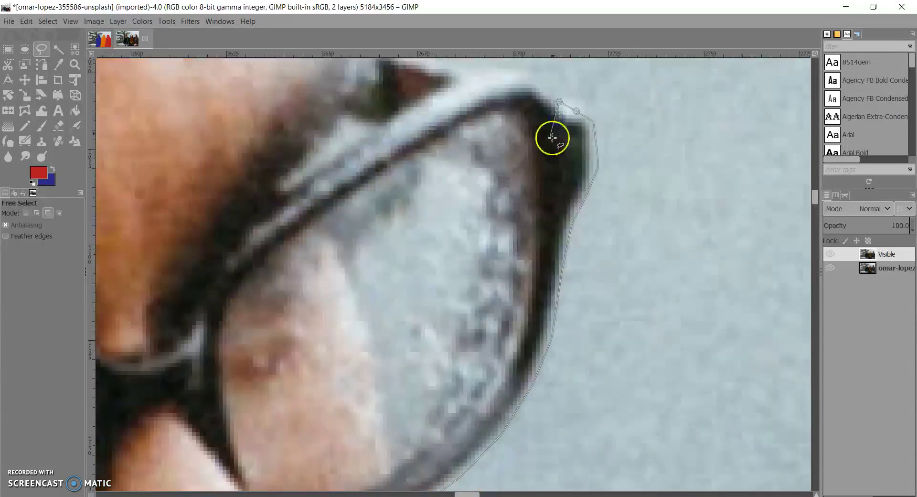
pyautogui.scroll(3, 549, 158)
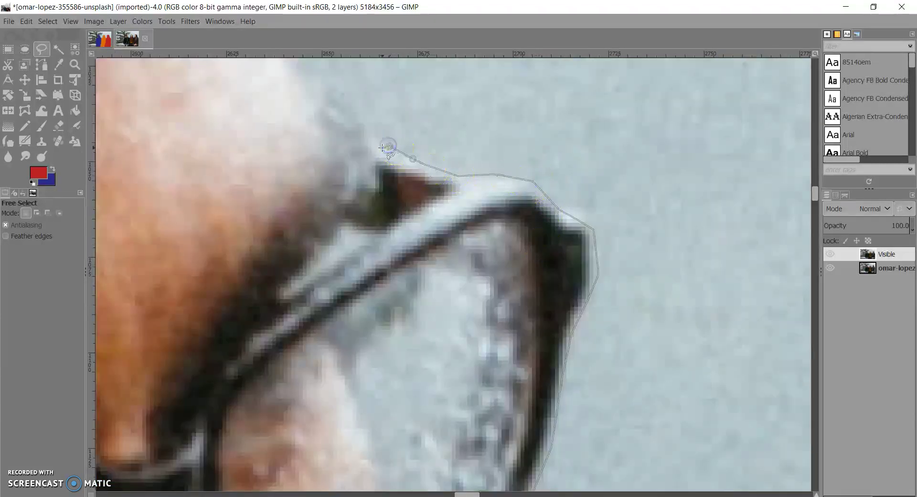
# - Continue the outline from the brow along the man's forehead to the hairline
pyautogui.scroll(-3, 377, 147)
pyautogui.hscroll(-3, 344, 186)
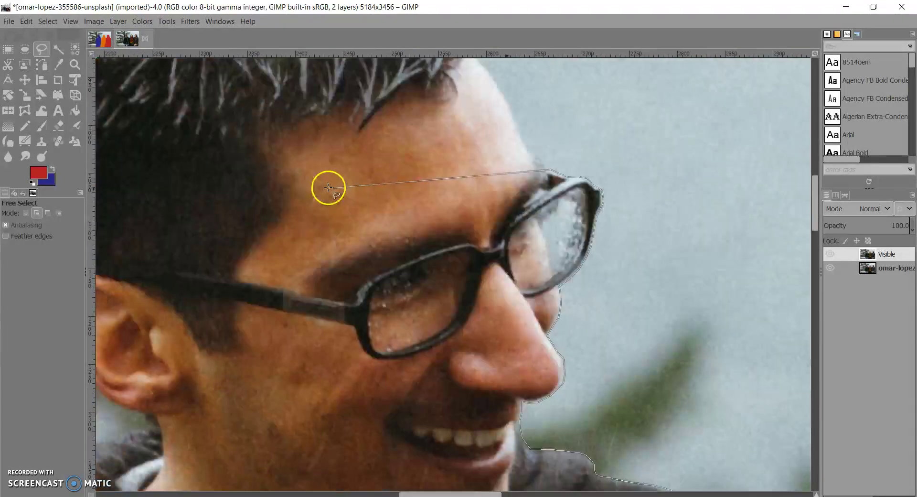
pyautogui.scroll(2, 483, 189)
pyautogui.scroll(4, 525, 224)
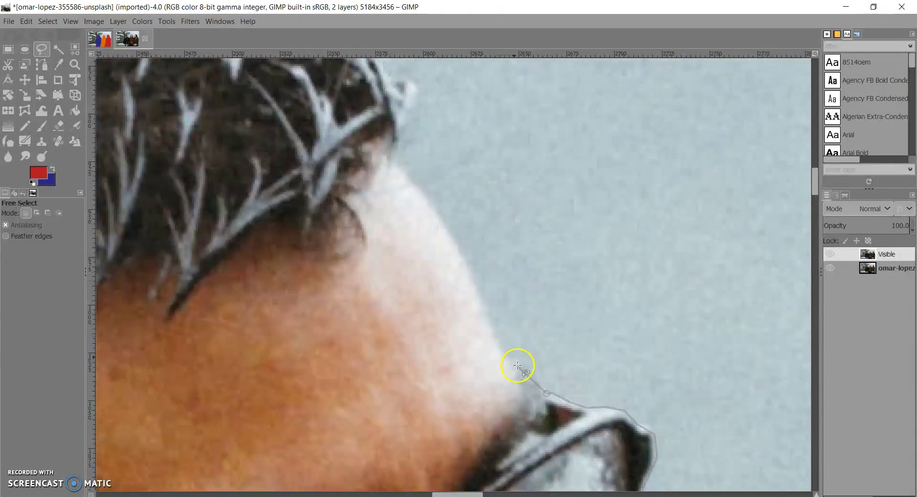
pyautogui.moveTo(482, 287); pyautogui.dragTo(458, 240)
pyautogui.moveTo(437, 201); pyautogui.dragTo(397, 159)
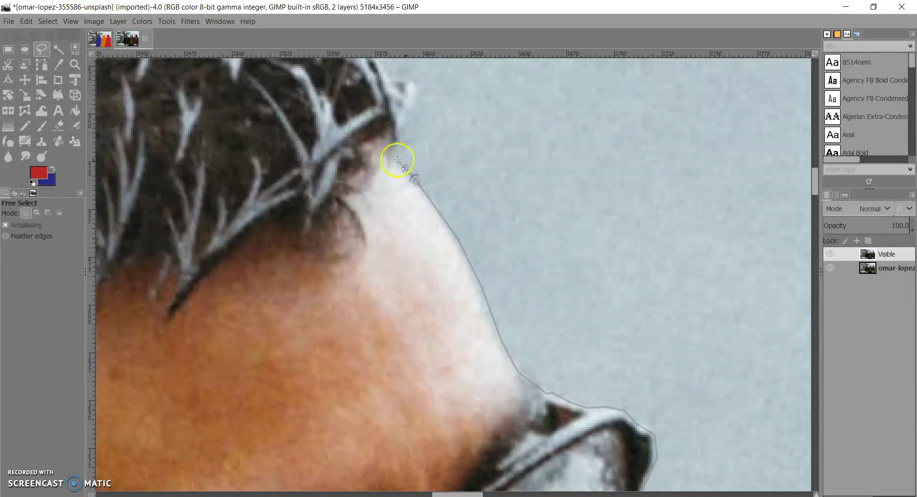
# - Trace the front tuft of hair and the spikes along the top of the man's head
pyautogui.scroll(2, 408, 188)
pyautogui.scroll(-1, 409, 244)
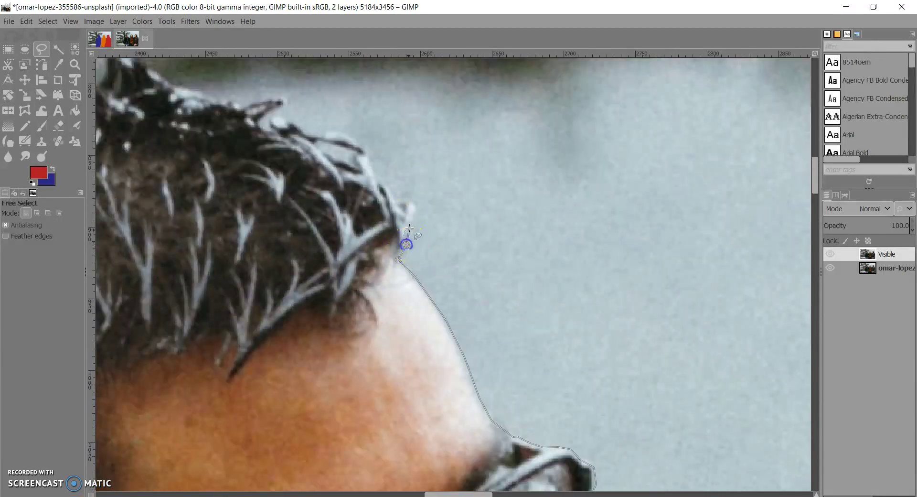
pyautogui.click(369, 153)
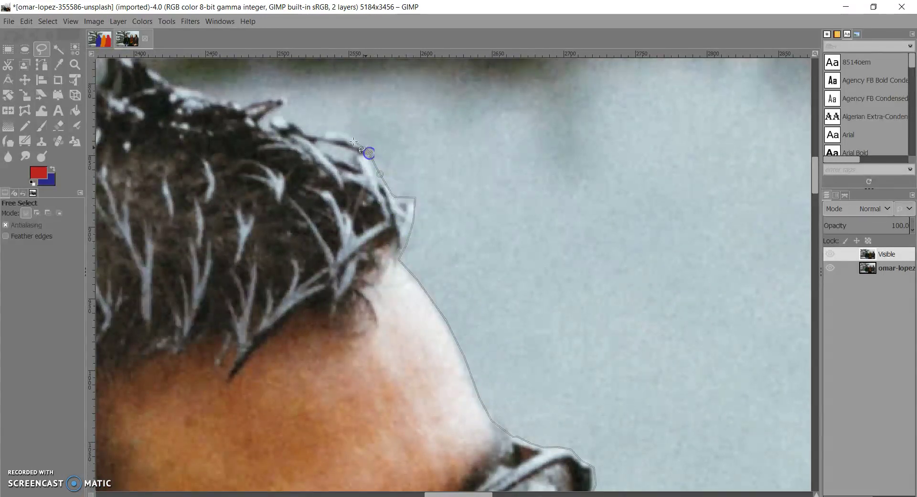
pyautogui.click(263, 120)
pyautogui.scroll(1, 276, 147)
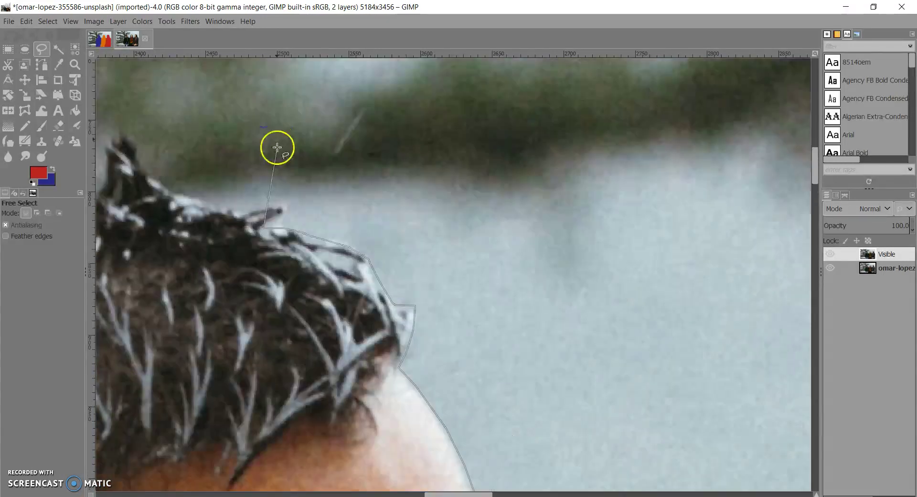
pyautogui.scroll(-1, 279, 180)
pyautogui.click(246, 198)
pyautogui.hscroll(-1, 229, 183)
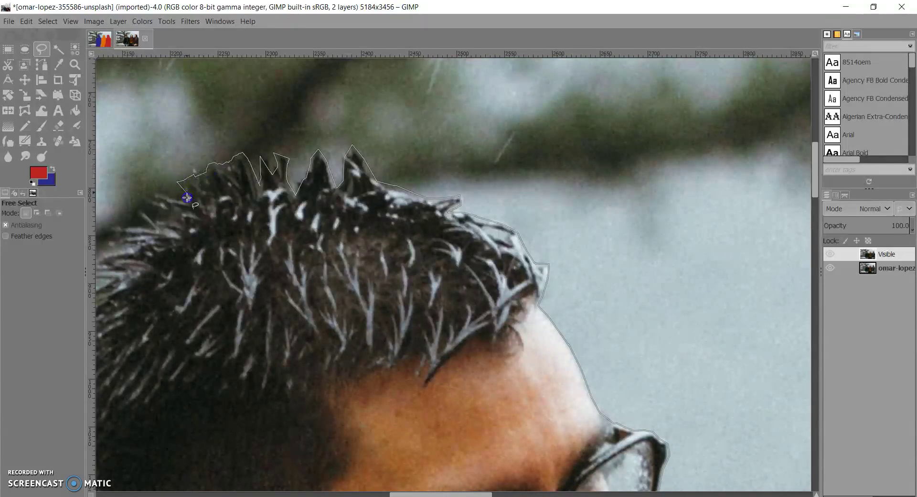
# - Follow the hair around the back of the man's head down to just above his ear
pyautogui.hscroll(-5, 217, 223)
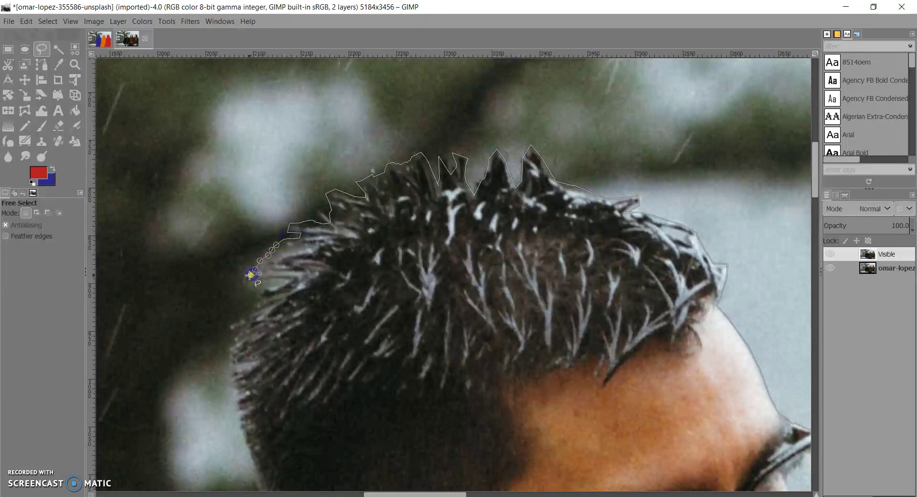
pyautogui.scroll(-3, 233, 316)
pyautogui.click(230, 261)
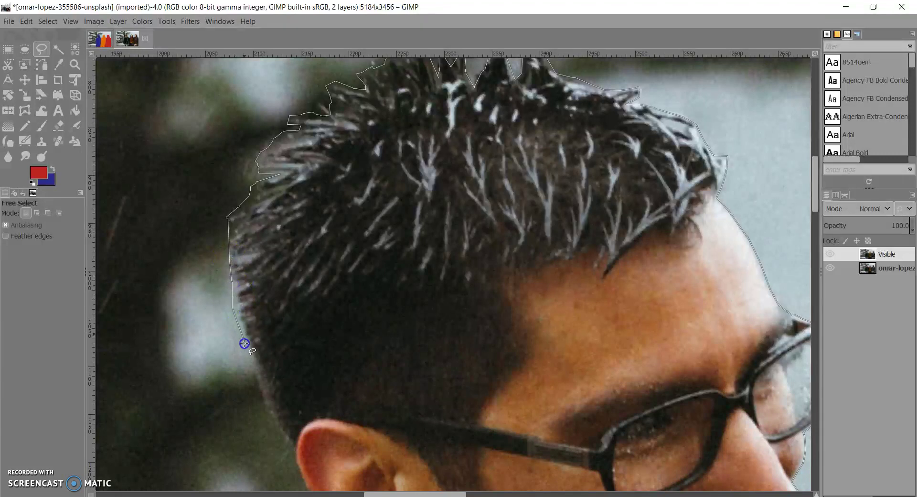
pyautogui.scroll(-6, 261, 395)
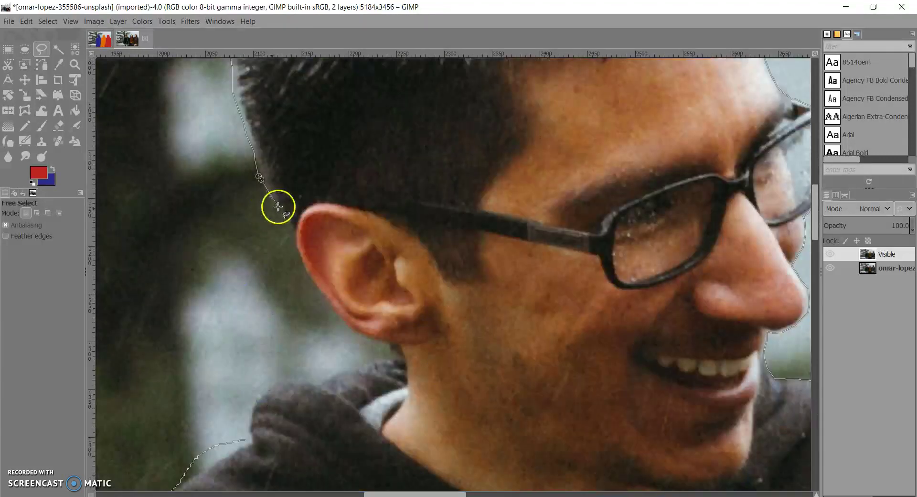
# - Trace the outer edge of the man's ear down past the lobe to the neck
pyautogui.keyDown('ctrl'); pyautogui.scroll(3, 285, 221); pyautogui.keyUp('ctrl')
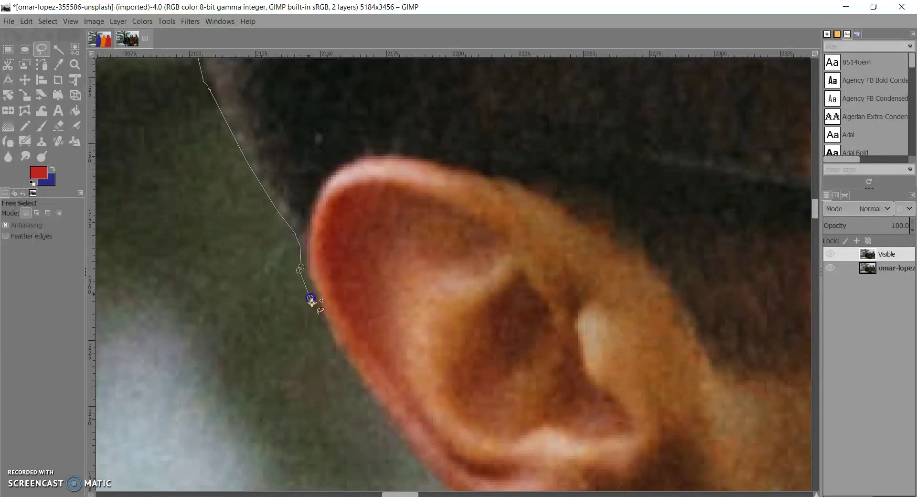
pyautogui.scroll(-6, 328, 333)
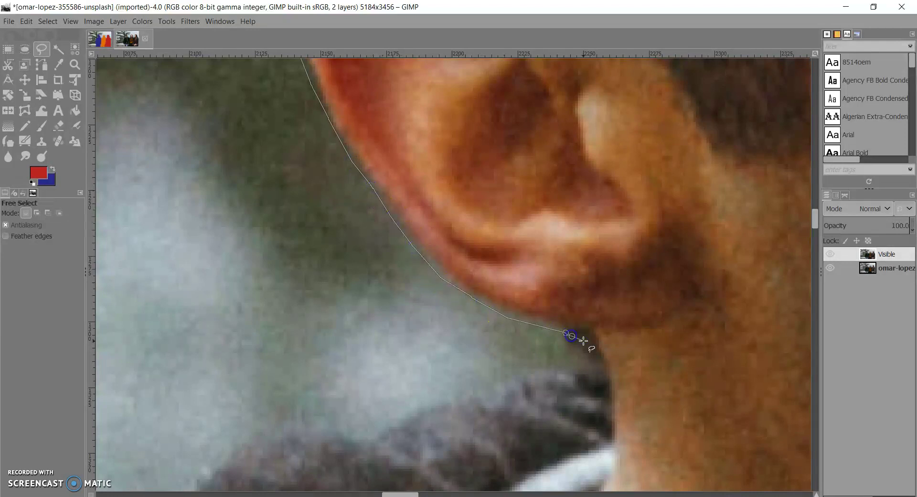
pyautogui.scroll(-1, 592, 348)
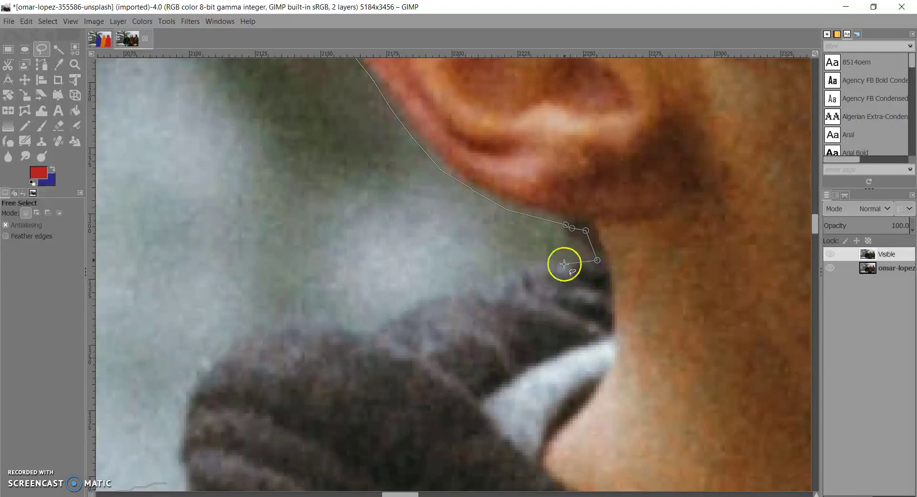
# - Trace the back of the hood down to the starting point to close the man's outline, and inspect the join
pyautogui.click(491, 275)
pyautogui.scroll(-1, 195, 389)
pyautogui.click(191, 289)
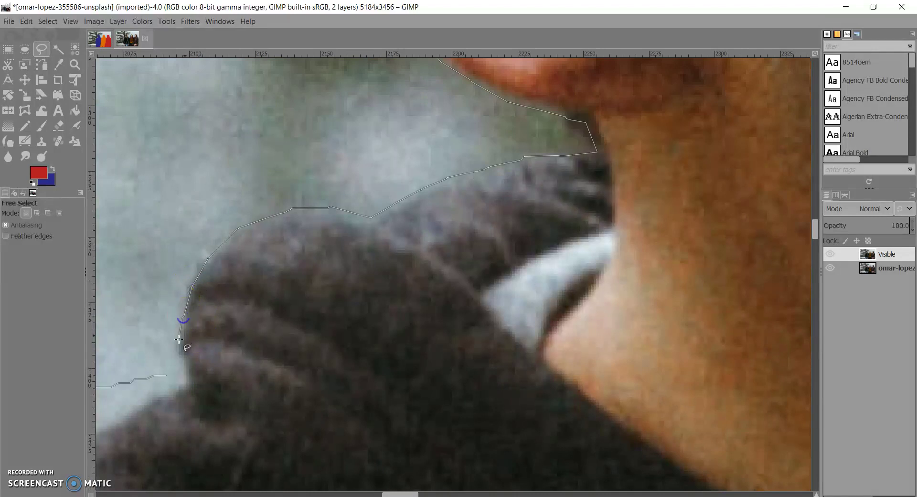
pyautogui.scroll(-4, 203, 311)
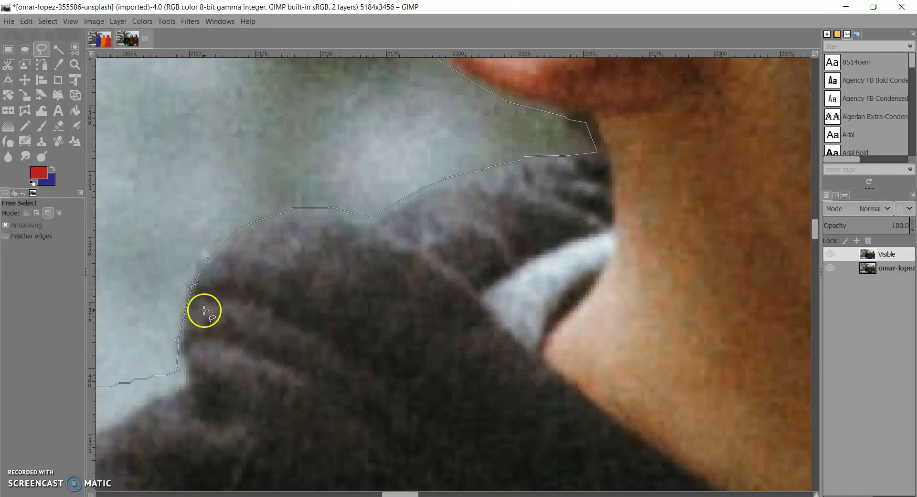
pyautogui.scroll(4, 197, 316)
pyautogui.scroll(3, 197, 317)
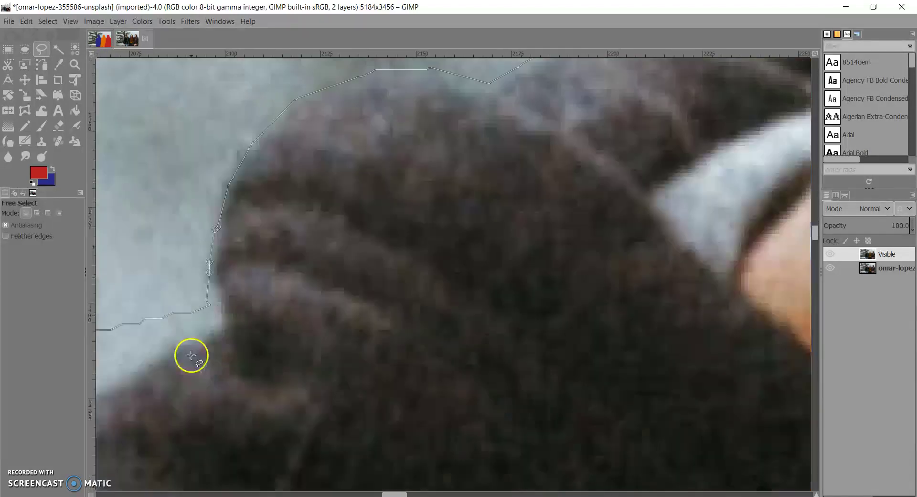
pyautogui.scroll(-2, 225, 321)
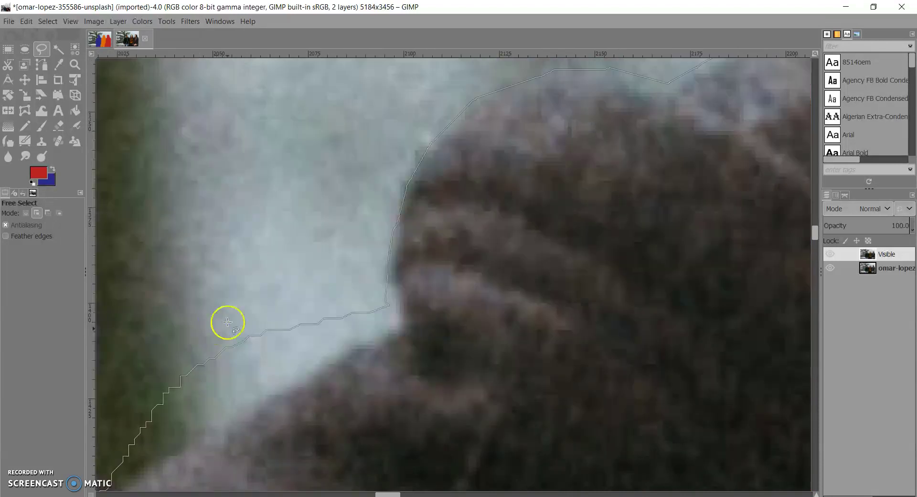
# - Close the man's outline at the join on the back of the hood, and check the traced outline around his body
pyautogui.click(371, 312)
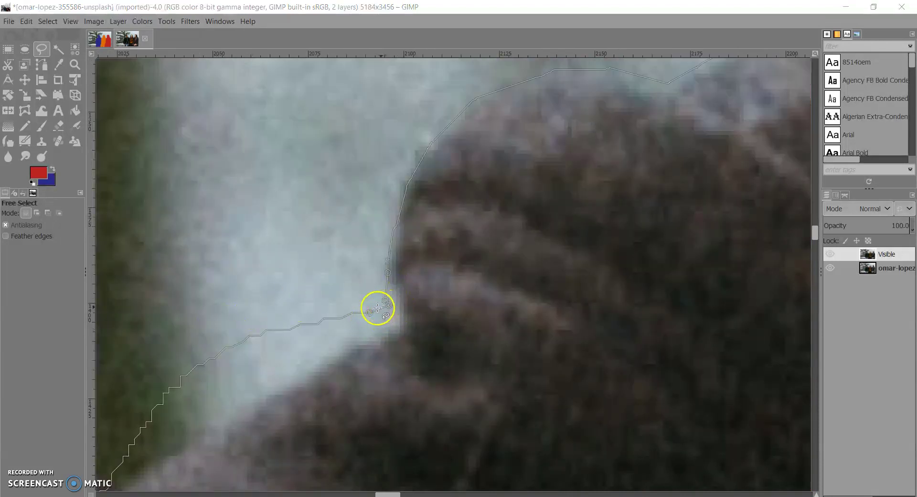
pyautogui.doubleClick(369, 309)
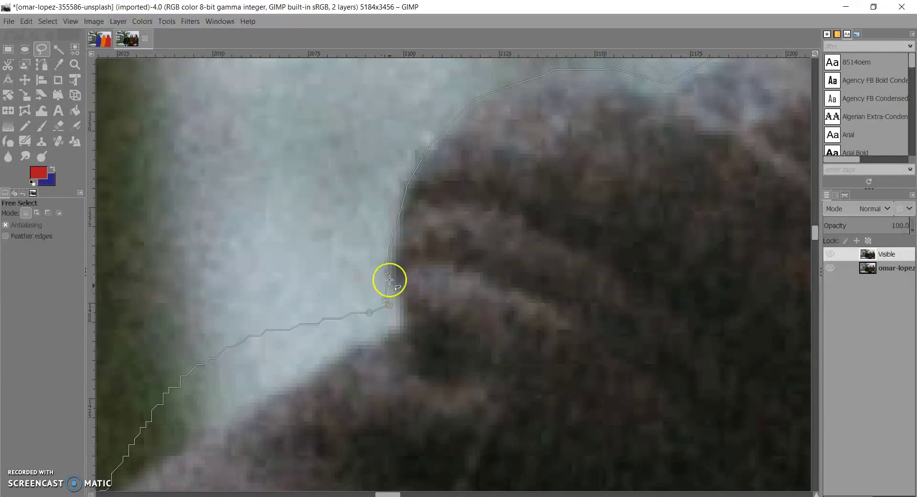
pyautogui.scroll(3, 419, 264)
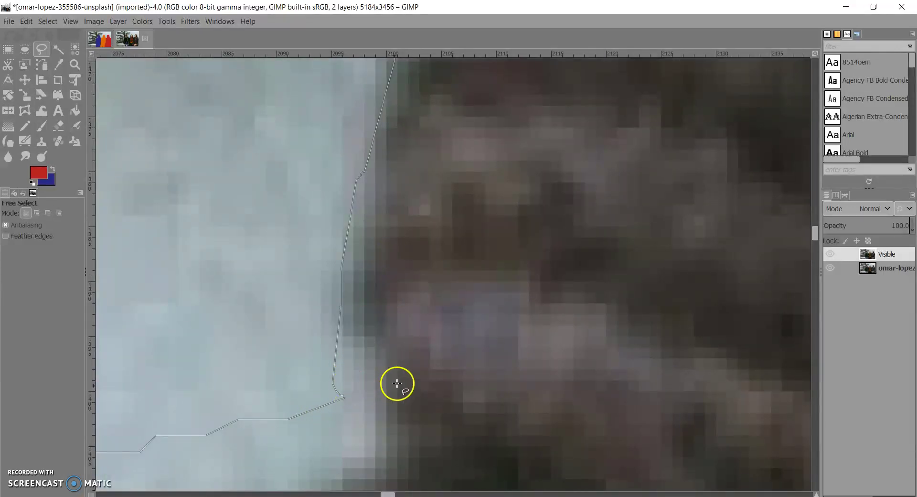
pyautogui.scroll(-7, 395, 383)
pyautogui.scroll(-4, 520, 347)
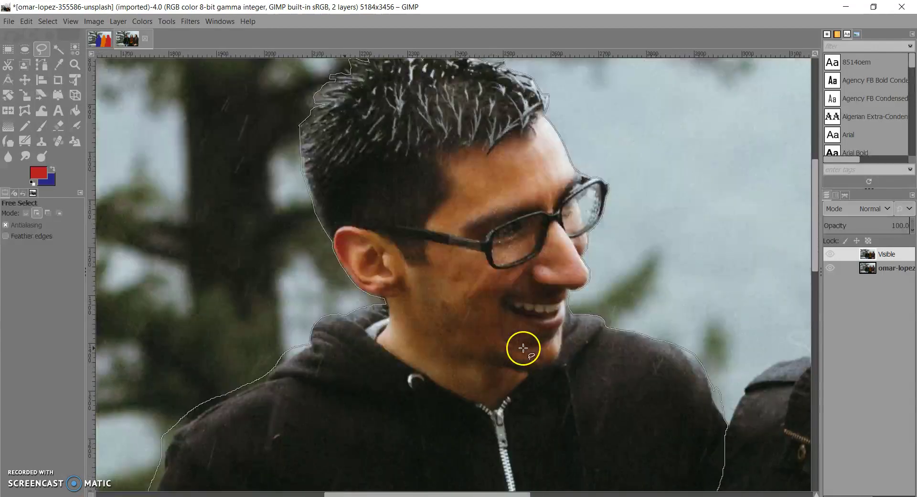
pyautogui.scroll(2, 491, 335)
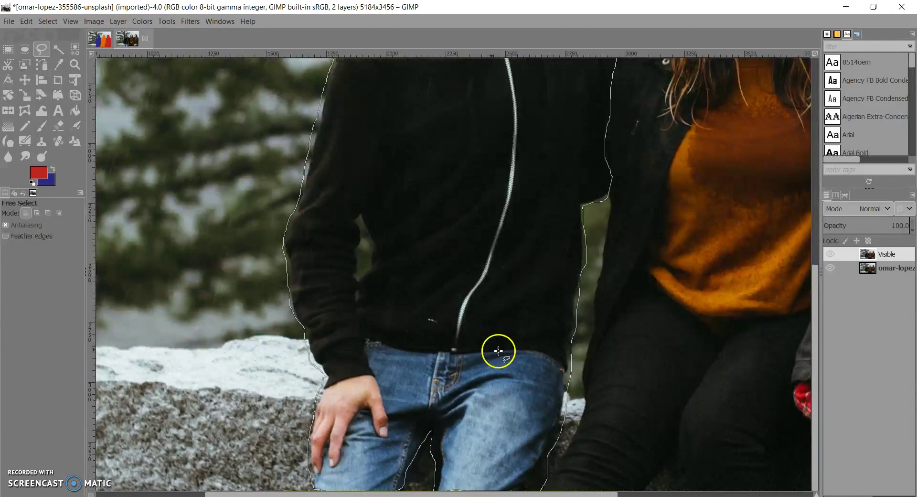
pyautogui.scroll(5, 497, 352)
pyautogui.scroll(-4, 497, 393)
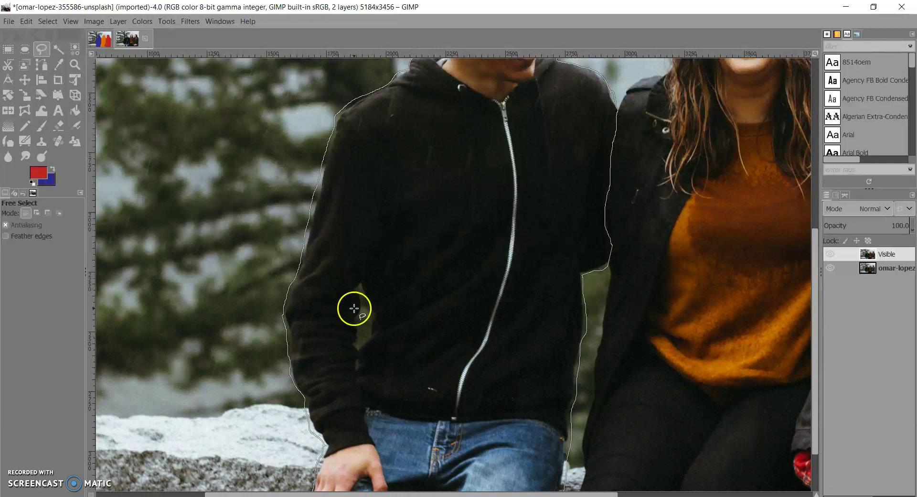
pyautogui.scroll(3, 287, 184)
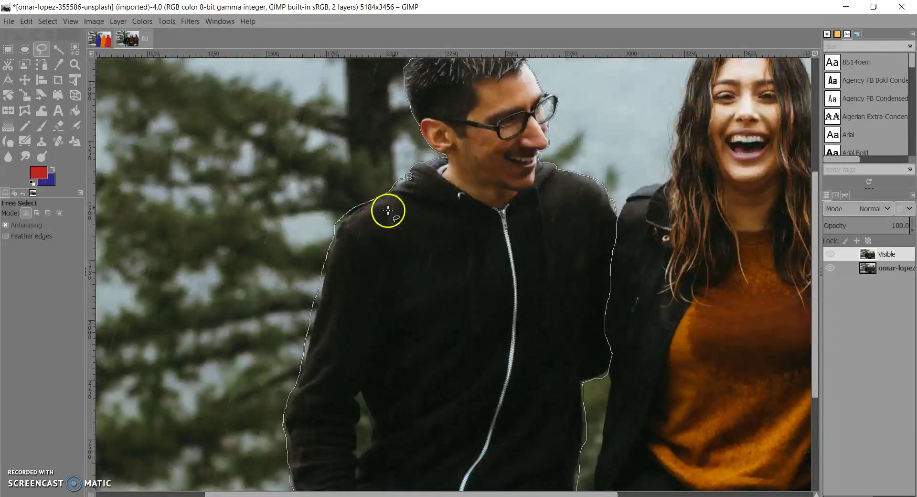
pyautogui.scroll(-5, 153, 210)
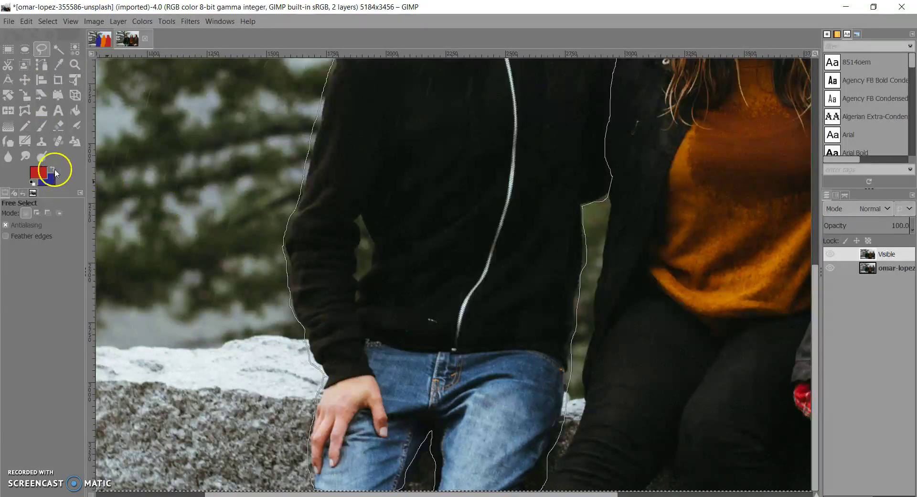
# - Swap the foreground and background colours, and change the foreground colour to a bright purple
pyautogui.click(52, 169)
pyautogui.scroll(5, 459, 237)
pyautogui.scroll(-2, 497, 262)
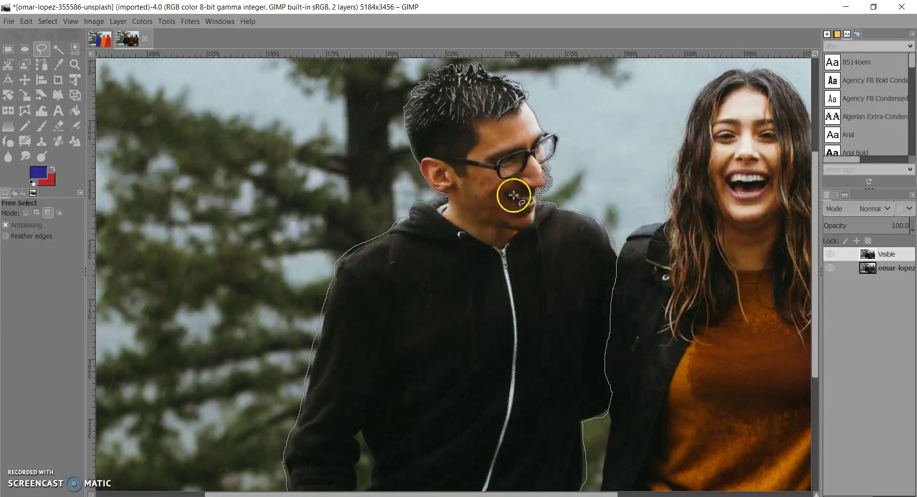
pyautogui.hotkey('shift', 'ctrl', 'j')
pyautogui.click(104, 39)
pyautogui.click(125, 40)
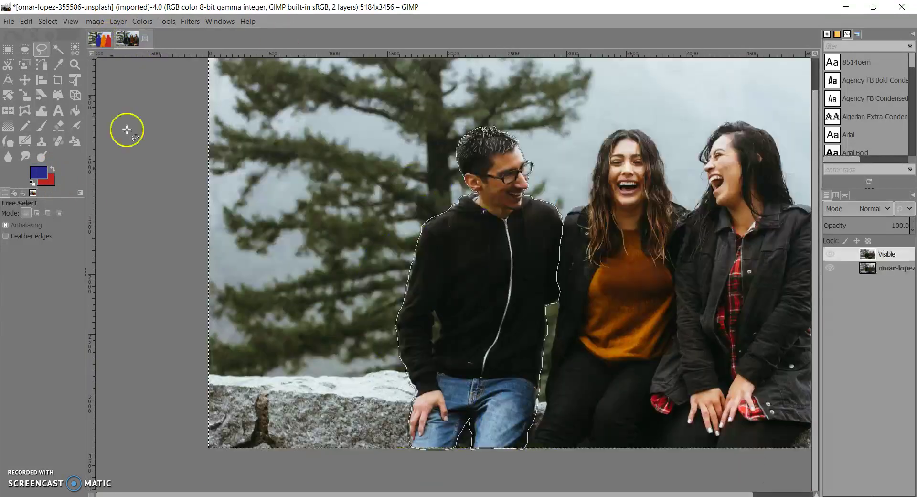
pyautogui.click(41, 178)
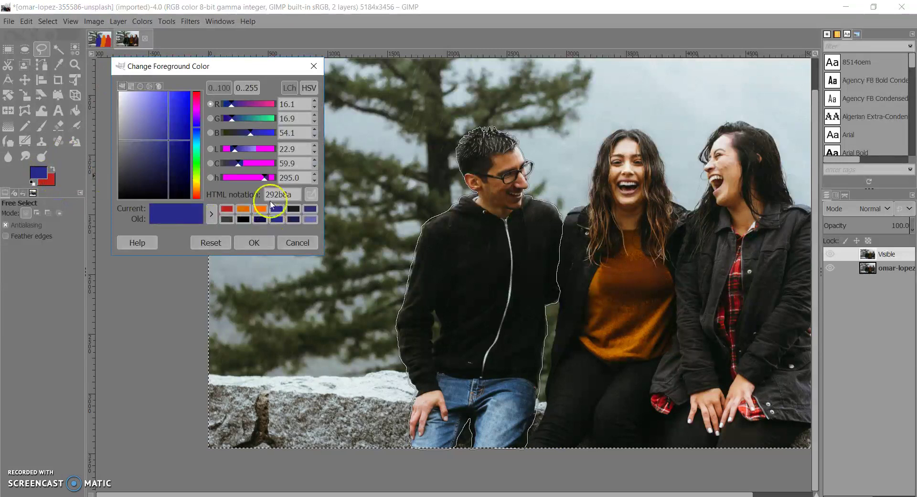
pyautogui.click(197, 116)
pyautogui.moveTo(175, 116); pyautogui.dragTo(190, 92)
pyautogui.click(254, 241)
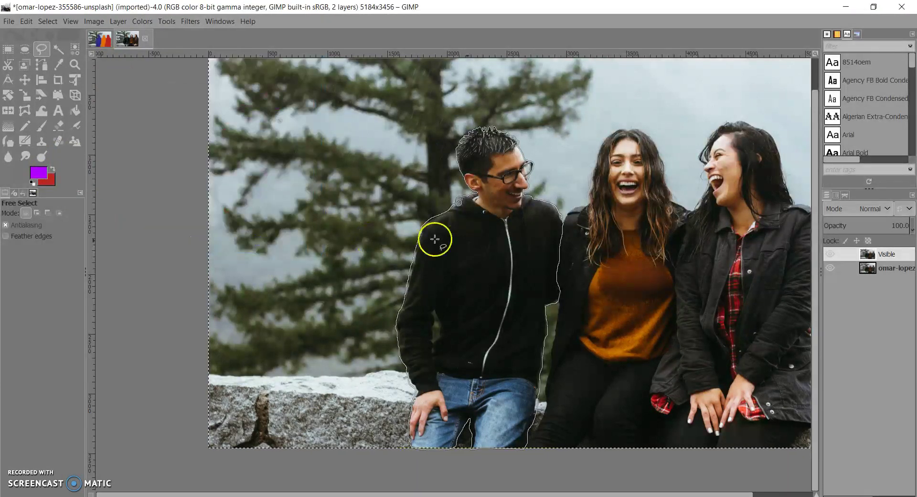
# - Set up the Paintbrush with the hard-edged 2. Hardness 100 brush at size 491.27
pyautogui.click(24, 128)
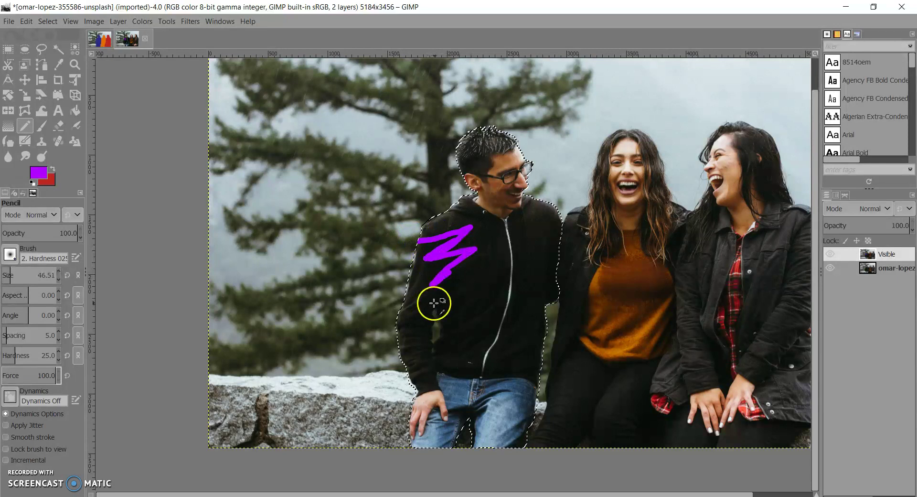
pyautogui.moveTo(26, 273)
pyautogui.mouseDown()
pyautogui.moveTo(45, 270)
pyautogui.moveTo(29, 275)
pyautogui.moveTo(37, 272)
pyautogui.mouseUp()
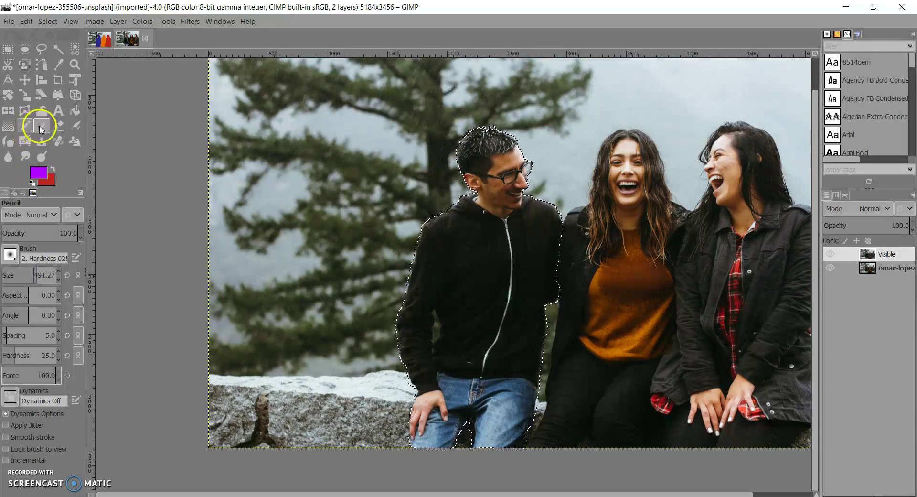
pyautogui.click(38, 126)
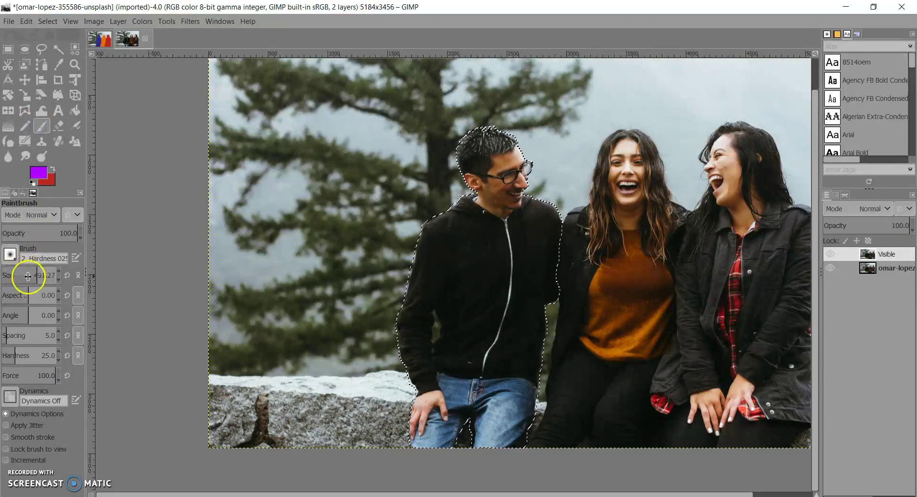
pyautogui.click(11, 255)
pyautogui.click(48, 280)
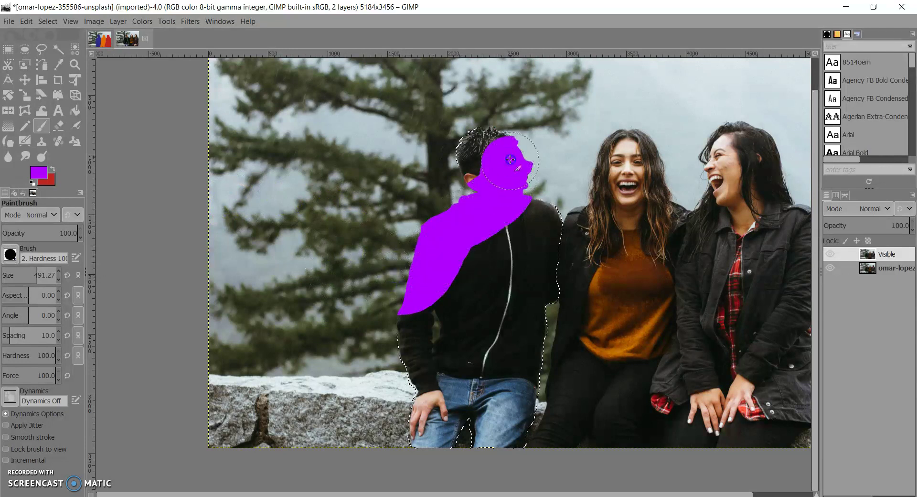
# - Try painting the man's whole selection purple, and undo the strokes
pyautogui.moveTo(540, 219)
pyautogui.mouseDown()
pyautogui.moveTo(544, 272)
pyautogui.moveTo(519, 396)
pyautogui.moveTo(486, 432)
pyautogui.moveTo(429, 437)
pyautogui.moveTo(420, 344)
pyautogui.moveTo(490, 236)
pyautogui.moveTo(476, 377)
pyautogui.mouseUp()
pyautogui.moveTo(445, 307)
pyautogui.mouseDown()
pyautogui.moveTo(481, 262)
pyautogui.moveTo(470, 307)
pyautogui.mouseUp()
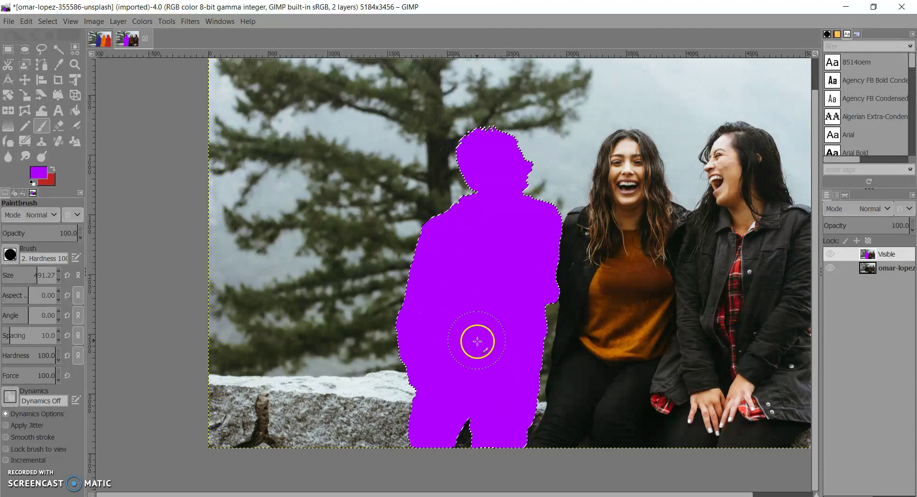
pyautogui.hotkey('ctrl', 'z')
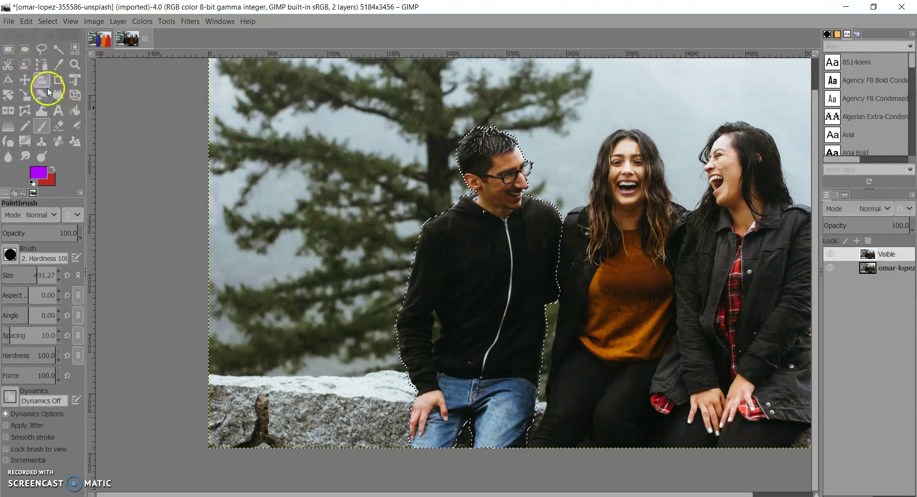
# - Subtract the larger background gap between the man's arm and torso from the selection with Free Select
pyautogui.click(41, 49)
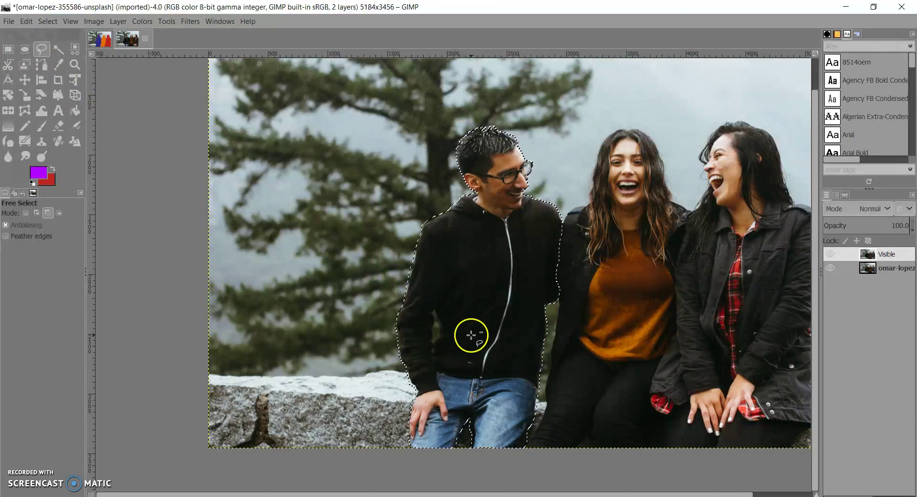
pyautogui.keyDown('ctrl'); pyautogui.scroll(5, 470, 332); pyautogui.keyUp('ctrl')
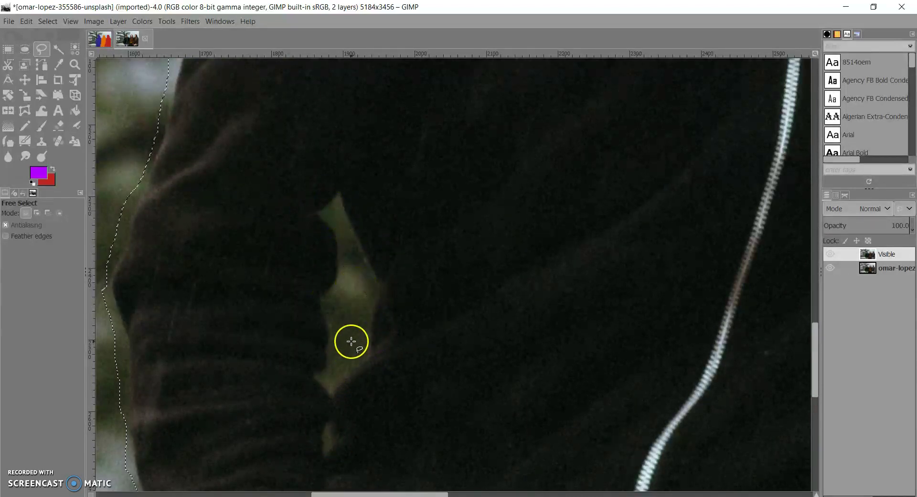
pyautogui.scroll(-3, 339, 310)
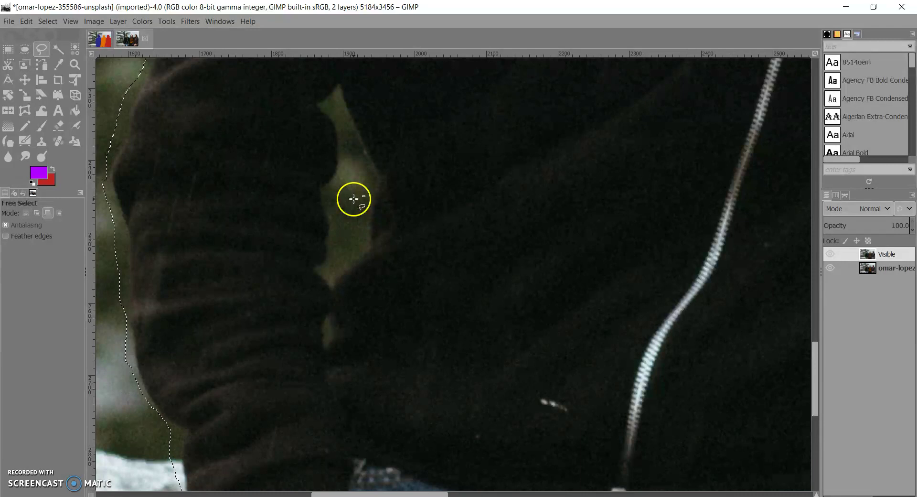
pyautogui.press('shift')
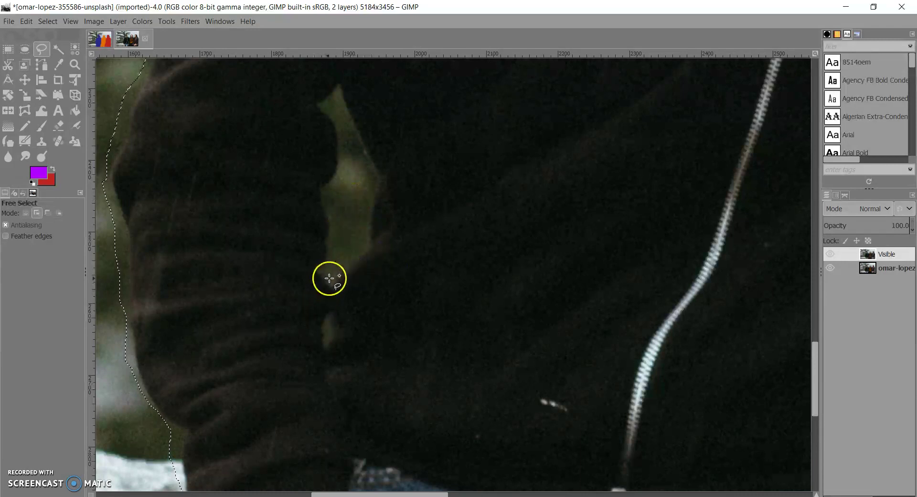
pyautogui.keyDown('ctrl'); pyautogui.click(328, 282); pyautogui.keyUp('ctrl')
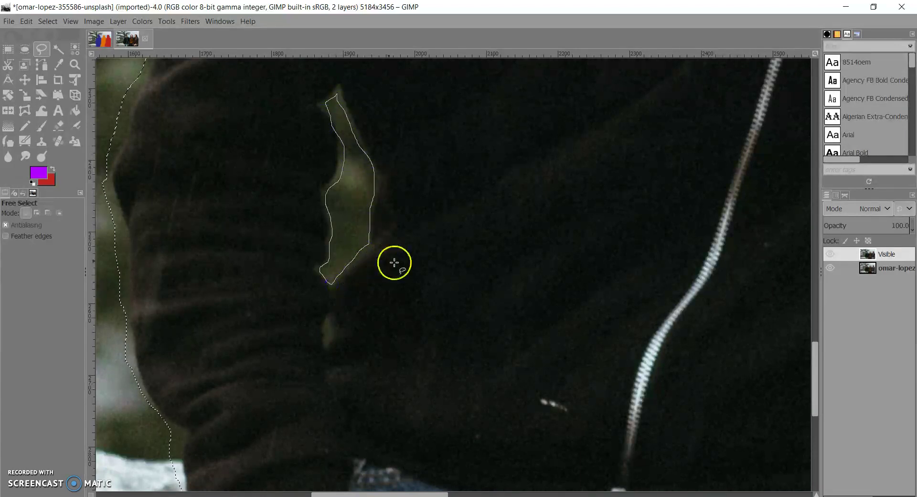
pyautogui.press('ctrl')
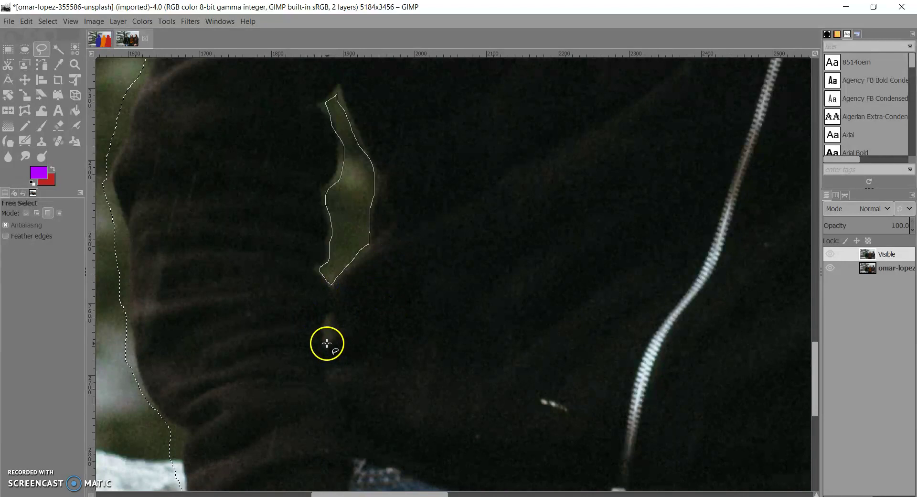
pyautogui.click(27, 49)
pyautogui.click(41, 49)
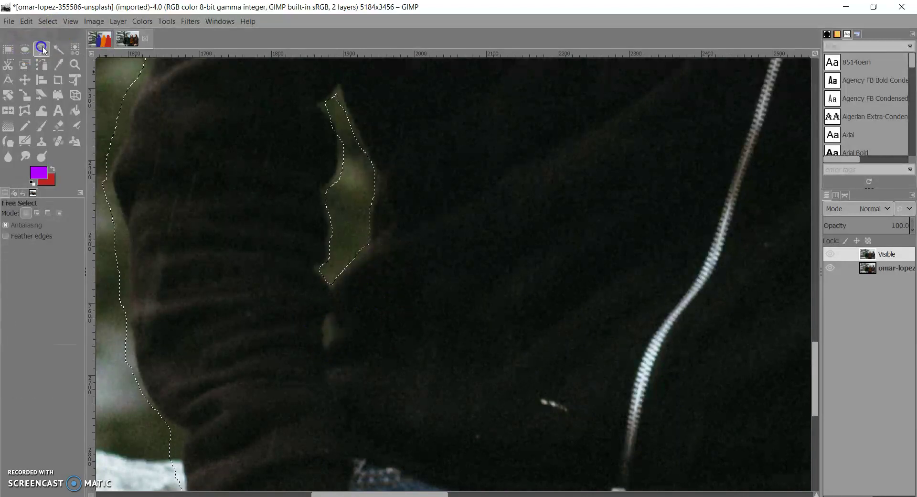
# - Subtract the small background gap just below it, beside the man's forearm, from the selection
pyautogui.keyDown('ctrl'); pyautogui.click(327, 343); pyautogui.keyUp('ctrl')
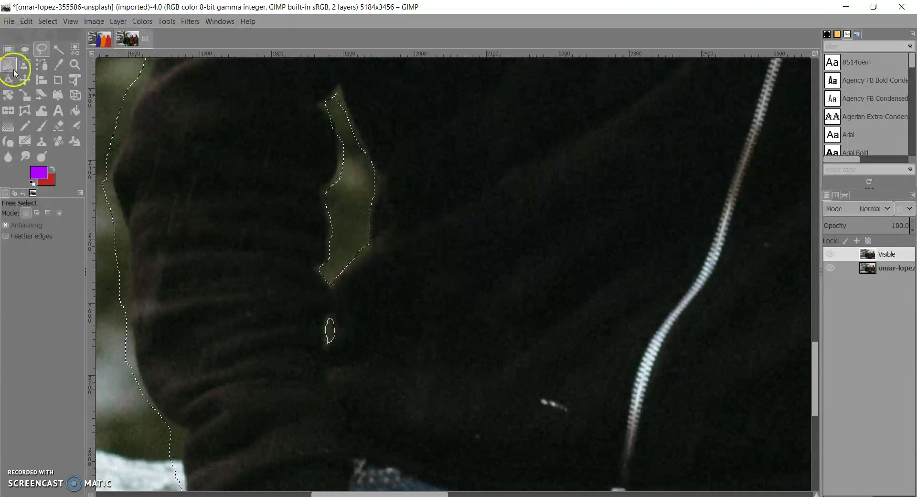
pyautogui.click(25, 49)
pyautogui.click(42, 50)
# - Paint the man's selection solid purple with the Paintbrush, covering his head, torso, arms and legs
pyautogui.scroll(-4, 594, 164)
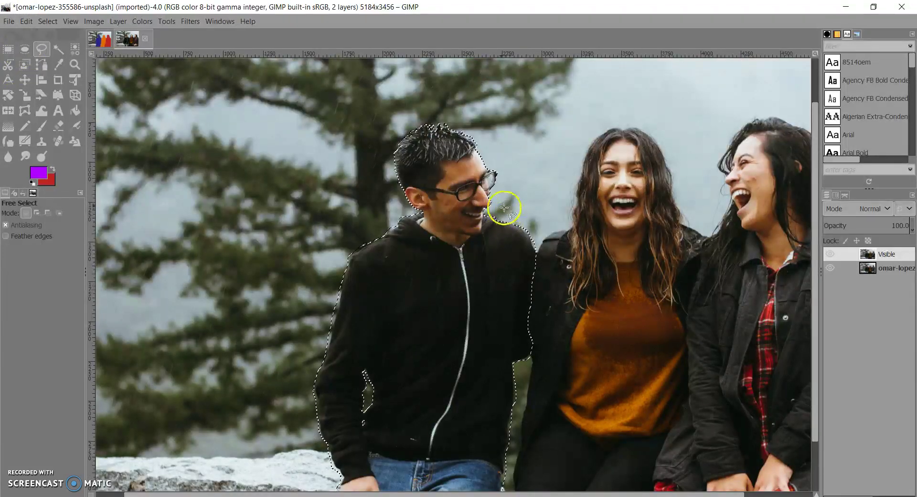
pyautogui.scroll(-2, 386, 315)
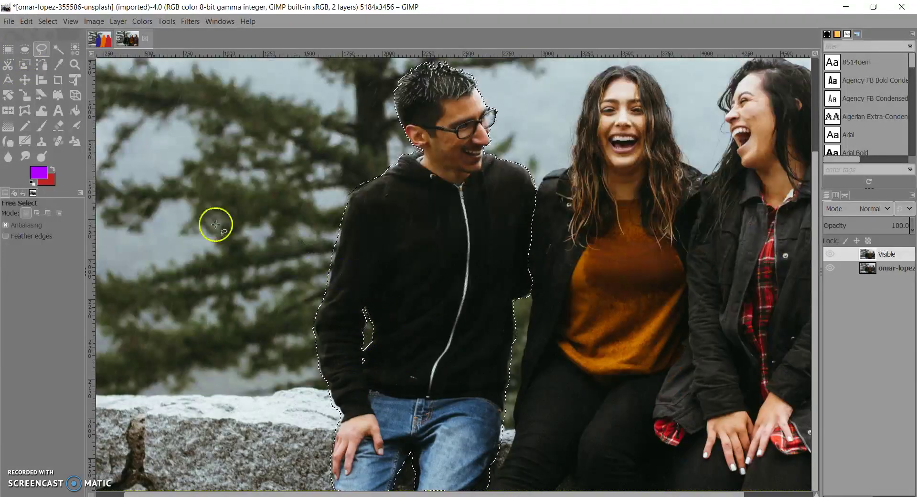
pyautogui.click(35, 128)
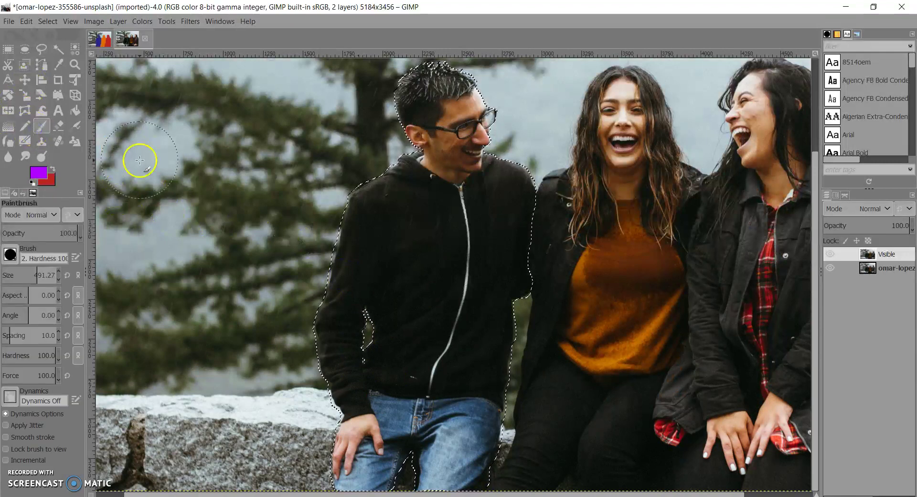
pyautogui.moveTo(352, 268)
pyautogui.mouseDown()
pyautogui.moveTo(355, 482)
pyautogui.moveTo(392, 448)
pyautogui.moveTo(424, 458)
pyautogui.moveTo(437, 492)
pyautogui.moveTo(477, 462)
pyautogui.moveTo(522, 236)
pyautogui.moveTo(511, 180)
pyautogui.moveTo(482, 122)
pyautogui.moveTo(443, 86)
pyautogui.moveTo(418, 91)
pyautogui.moveTo(439, 134)
pyautogui.moveTo(427, 175)
pyautogui.moveTo(345, 223)
pyautogui.moveTo(339, 266)
pyautogui.moveTo(476, 222)
pyautogui.moveTo(526, 225)
pyautogui.moveTo(377, 300)
pyautogui.moveTo(381, 309)
pyautogui.moveTo(492, 325)
pyautogui.moveTo(410, 382)
pyautogui.moveTo(440, 391)
pyautogui.mouseUp()
pyautogui.scroll(-2, 451, 325)
pyautogui.scroll(2, 444, 282)
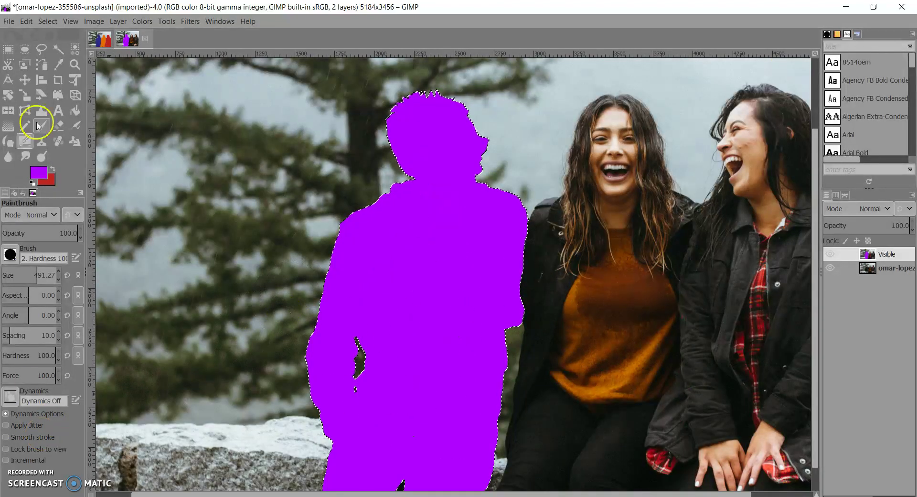
# - Clear the selection around the man's purple silhouette
pyautogui.click(47, 21)
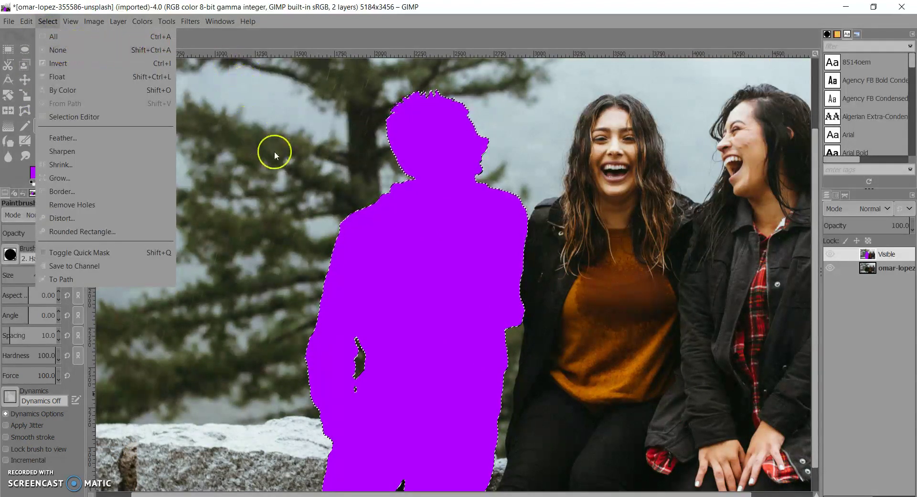
pyautogui.click(294, 161)
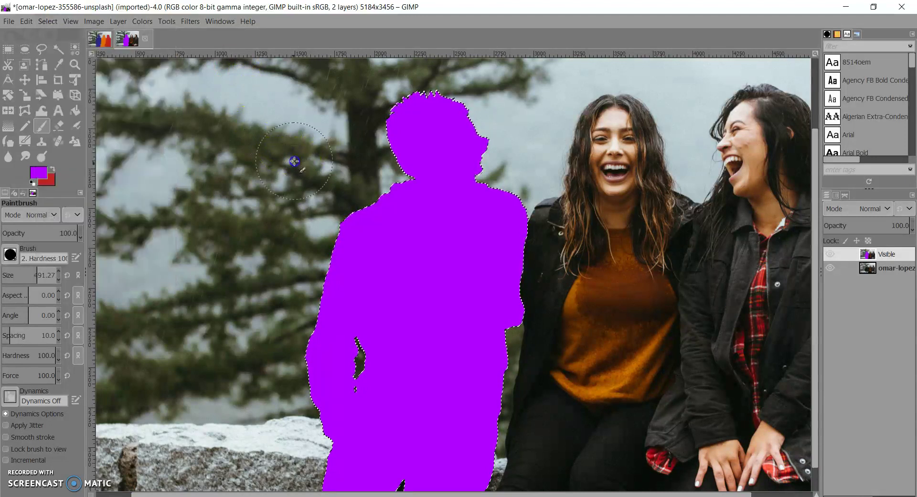
pyautogui.hotkey('ctrl', 'shift', 'a')
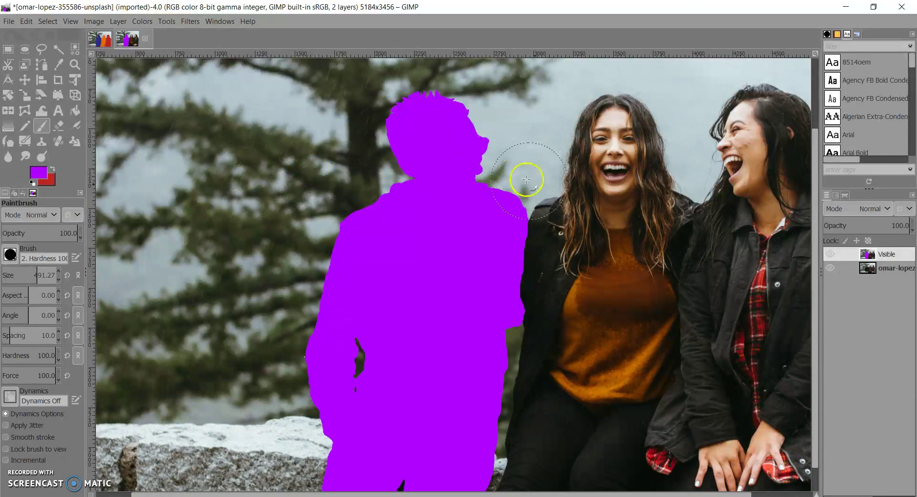
# - Try a purple brush stroke on the trees beside the man's silhouette, and undo it
pyautogui.hscroll(3, 504, 205)
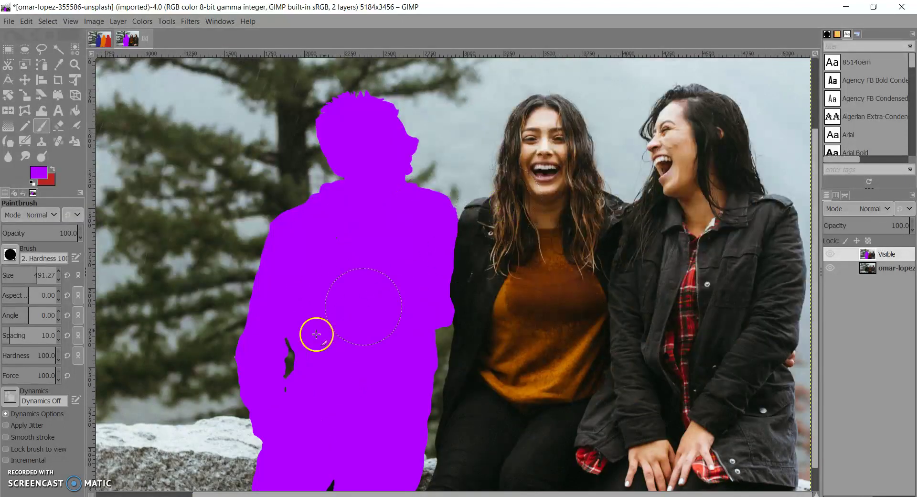
pyautogui.moveTo(231, 180)
pyautogui.mouseDown()
pyautogui.moveTo(220, 210)
pyautogui.moveTo(253, 227)
pyautogui.moveTo(368, 177)
pyautogui.moveTo(275, 160)
pyautogui.mouseUp()
pyautogui.hotkey('ctrl', 'z')
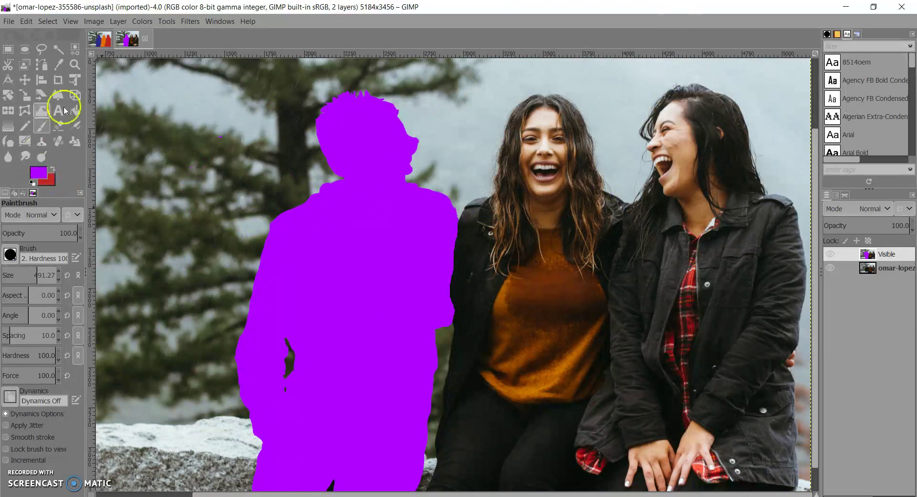
# - Start a Free Select outline of the middle woman at the image's lower edge, tracing up her leg and jacket to the man's elbow
pyautogui.click(42, 49)
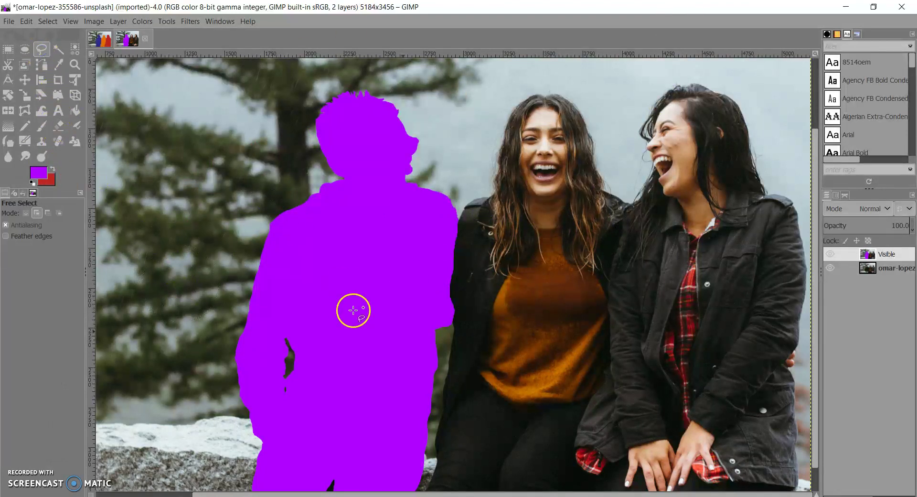
pyautogui.scroll(-1, 448, 428)
pyautogui.press('ctrl')
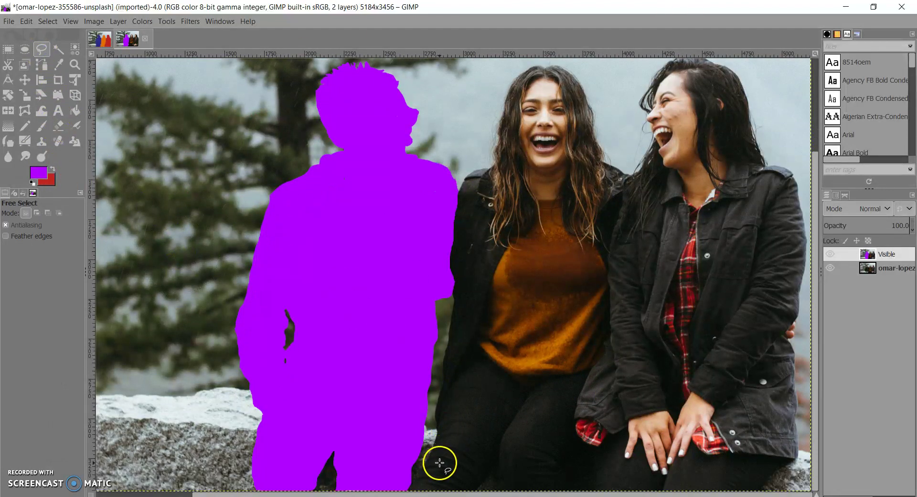
pyautogui.scroll(-1, 435, 463)
pyautogui.scroll(2, 437, 455)
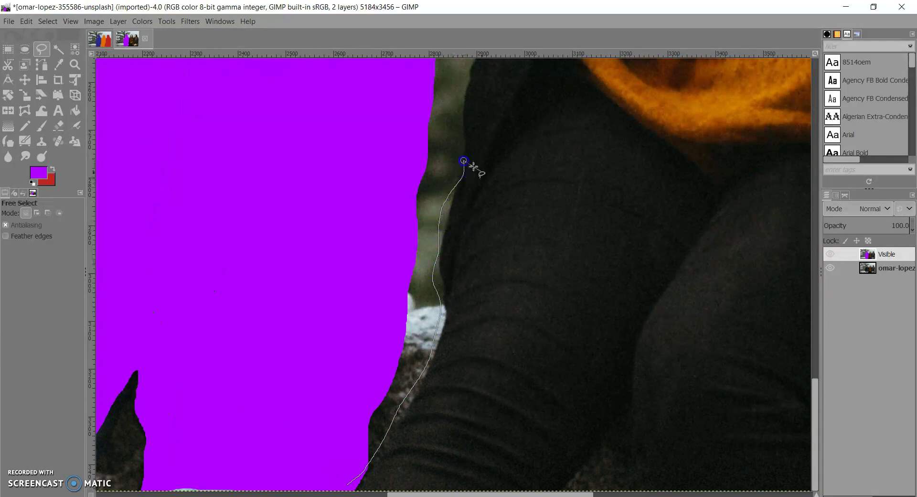
pyautogui.scroll(3, 474, 167)
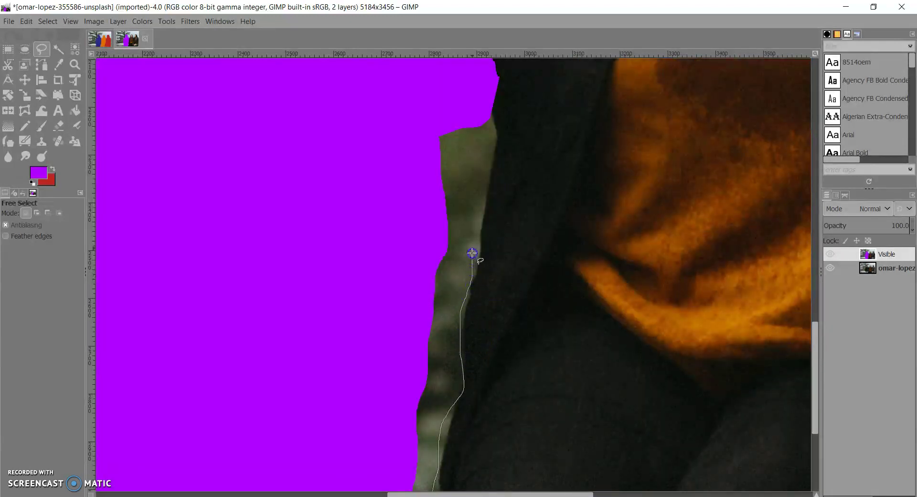
pyautogui.scroll(2, 472, 253)
pyautogui.click(482, 320)
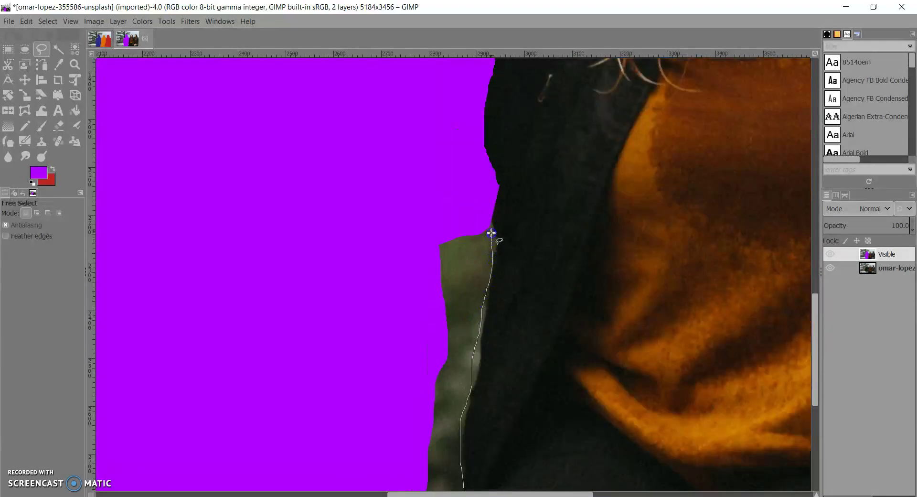
# - Continue the outline up the woman's sleeve along the edge of the purple silhouette and over her shoulder
pyautogui.scroll(3, 494, 192)
pyautogui.click(488, 392)
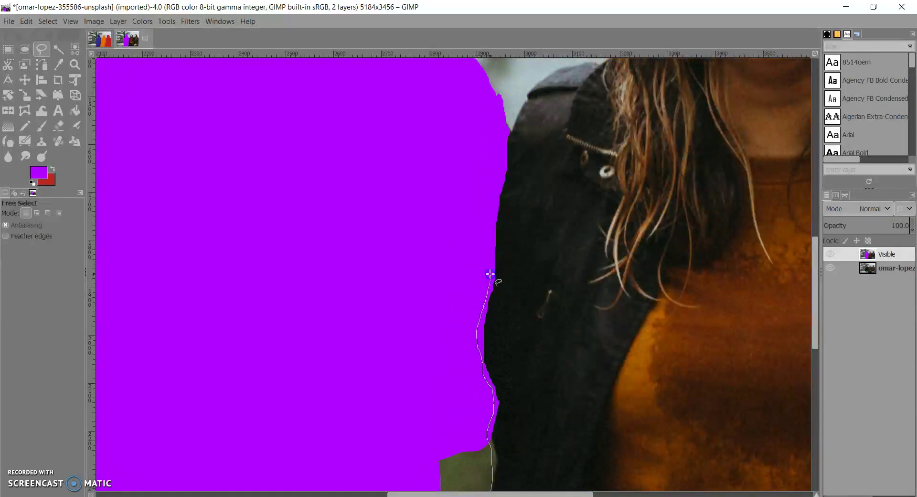
pyautogui.scroll(2, 501, 148)
pyautogui.click(506, 243)
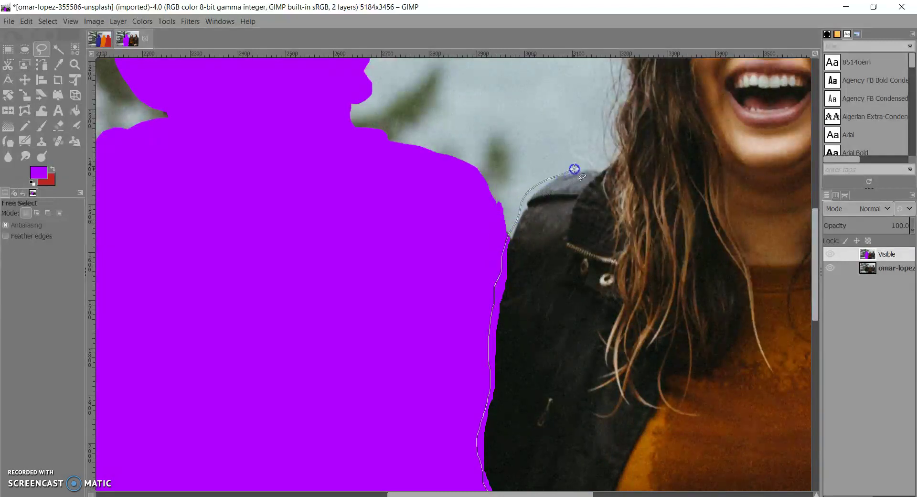
# - Trace the outline up the woman's long hair, over the top of her head and partway down the other side
pyautogui.hscroll(4, 592, 182)
pyautogui.scroll(2, 595, 199)
pyautogui.click(434, 254)
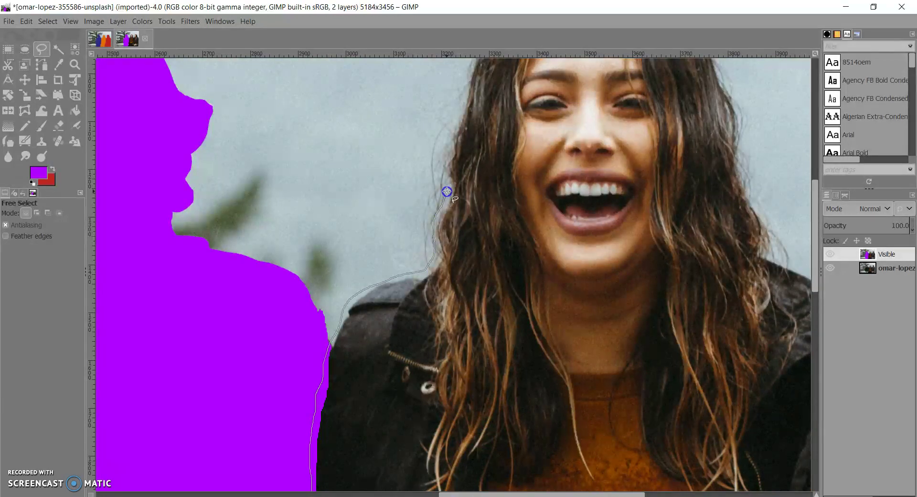
pyautogui.scroll(2, 455, 133)
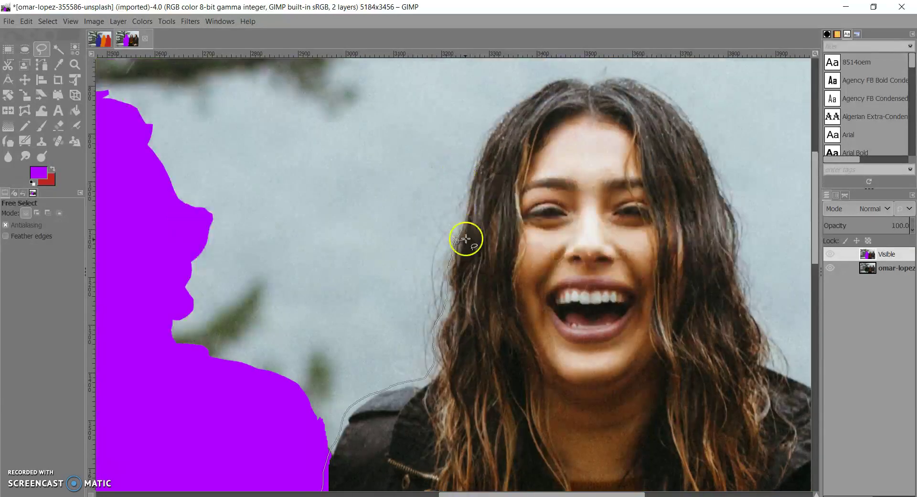
pyautogui.click(467, 191)
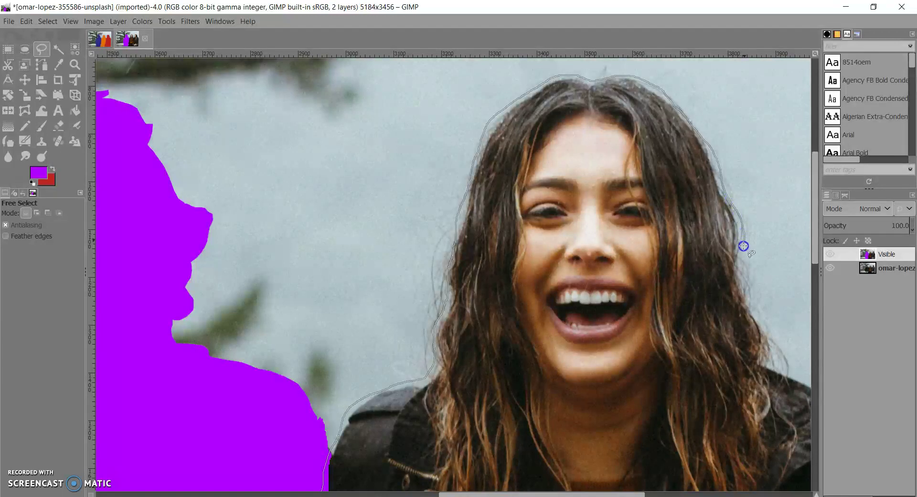
# - Extend the outline down her hair and far shoulder, following the boundary with the other woman's sleeve beside the orange shirt
pyautogui.hscroll(3, 717, 265)
pyautogui.scroll(-2, 568, 239)
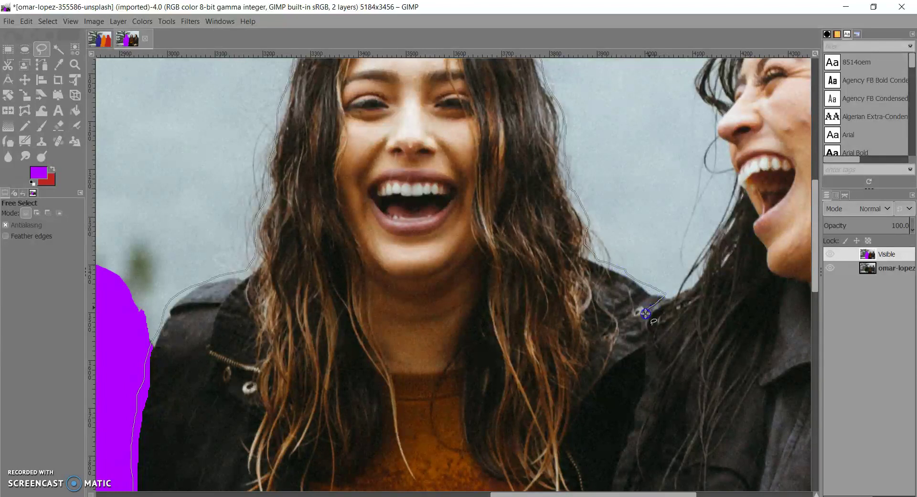
pyautogui.scroll(-4, 646, 338)
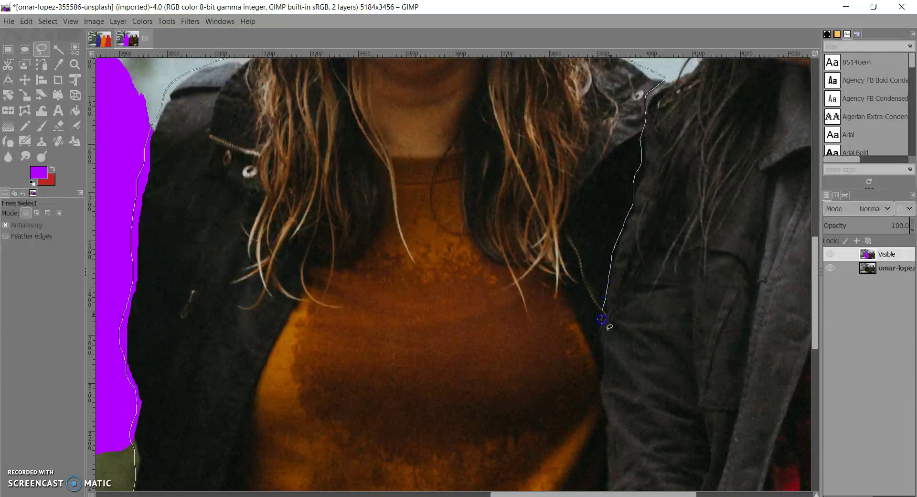
pyautogui.moveTo(601, 319); pyautogui.dragTo(601, 343)
pyautogui.scroll(-1, 600, 341)
pyautogui.moveTo(597, 248); pyautogui.dragTo(599, 270)
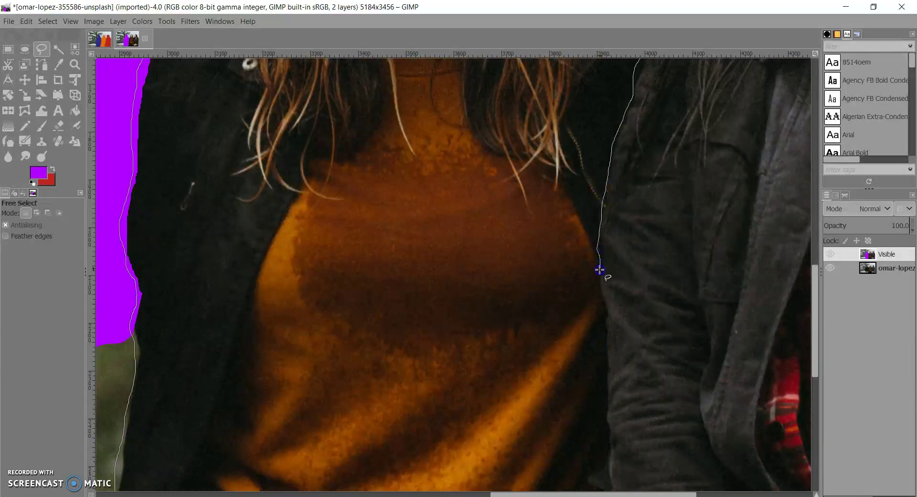
pyautogui.scroll(-2, 602, 320)
pyautogui.moveTo(597, 107); pyautogui.dragTo(600, 127)
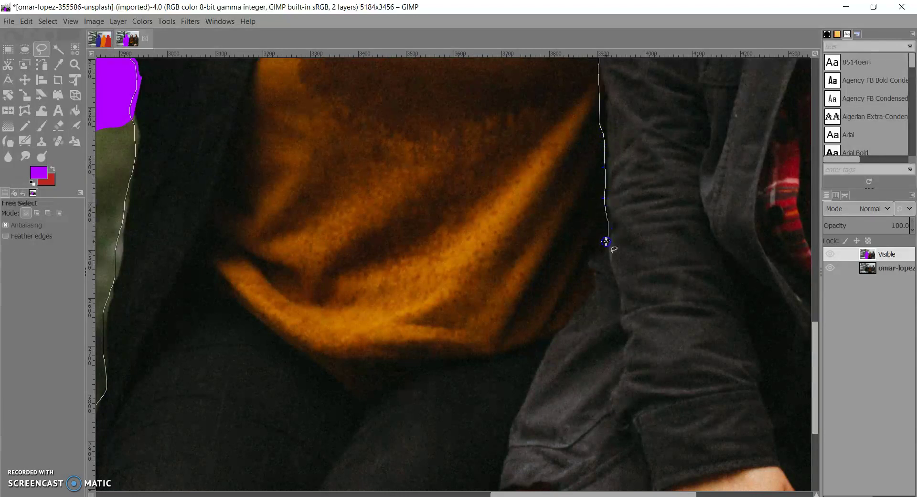
# - Trace around the other woman's jacket hem and red plaid cuff, following the middle woman's thigh down to the image's lower edge
pyautogui.moveTo(544, 348); pyautogui.dragTo(540, 352)
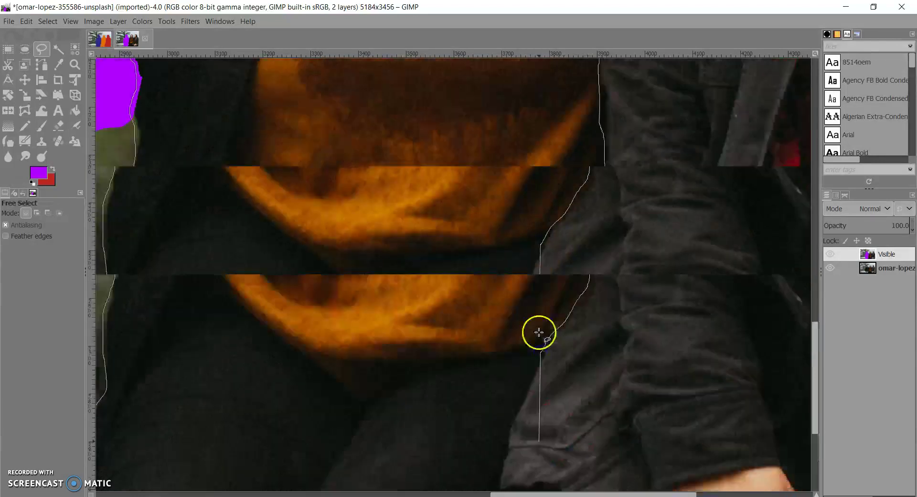
pyautogui.scroll(-2, 533, 303)
pyautogui.moveTo(538, 150); pyautogui.dragTo(515, 193)
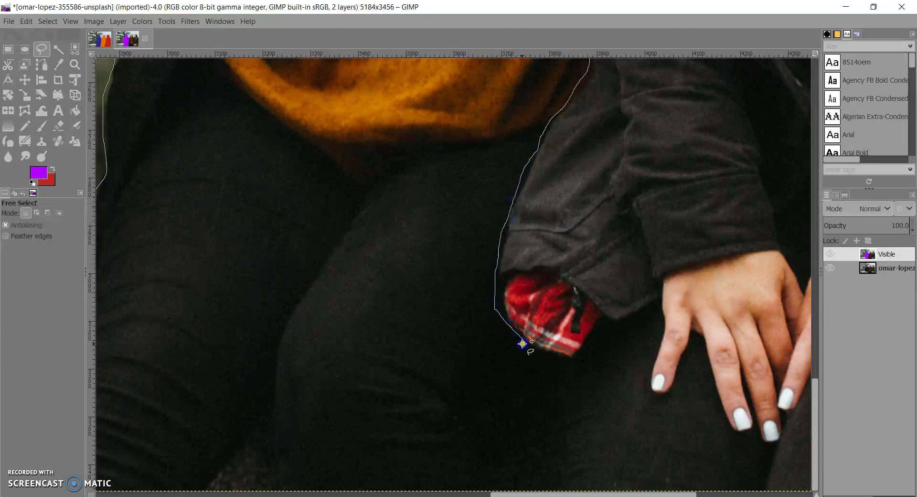
pyautogui.moveTo(515, 454); pyautogui.dragTo(513, 451)
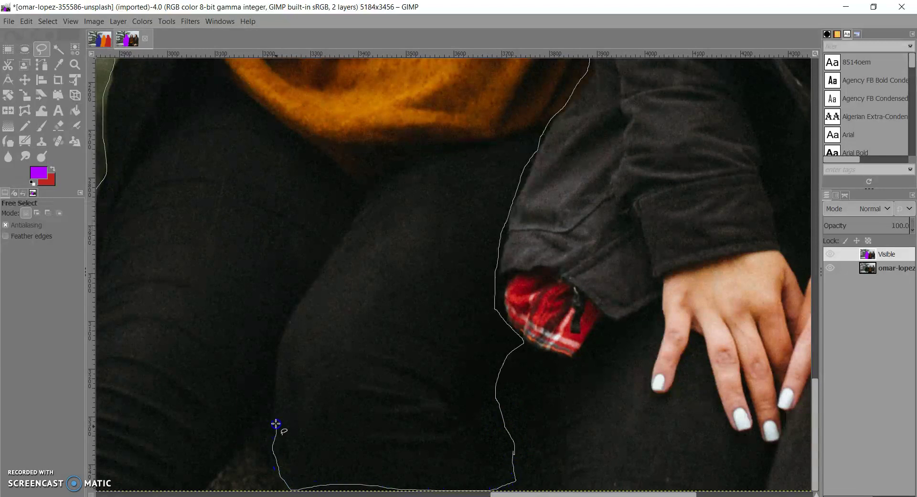
# - Close the outline along the image's lower edge, leaving out the gap between the woman's legs
pyautogui.hscroll(-5, 204, 452)
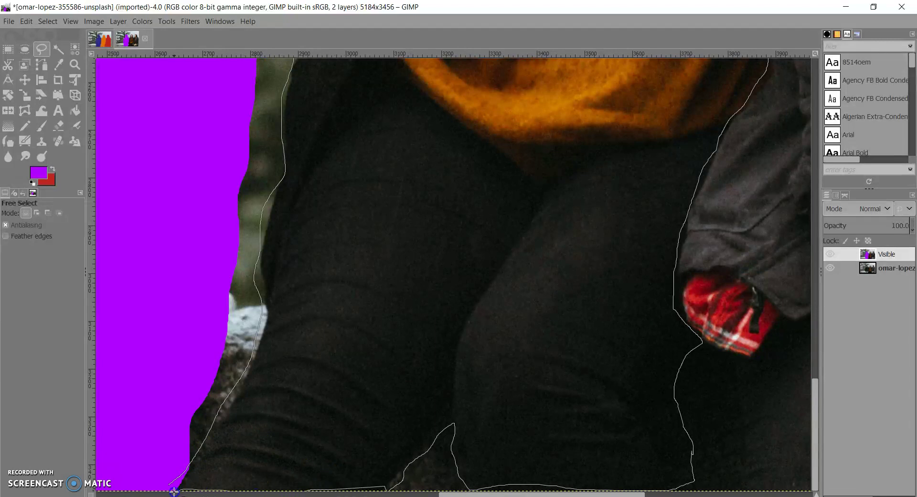
pyautogui.scroll(-3, 443, 308)
pyautogui.scroll(5, 582, 307)
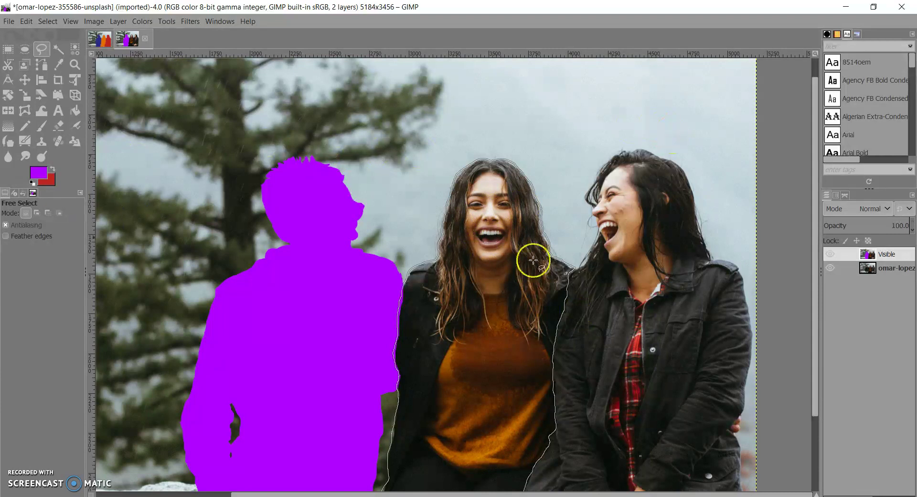
# - Choose the Paintbrush, swap the foreground and background colours, and change the foreground from red to a dark green
pyautogui.click(41, 125)
pyautogui.click(53, 168)
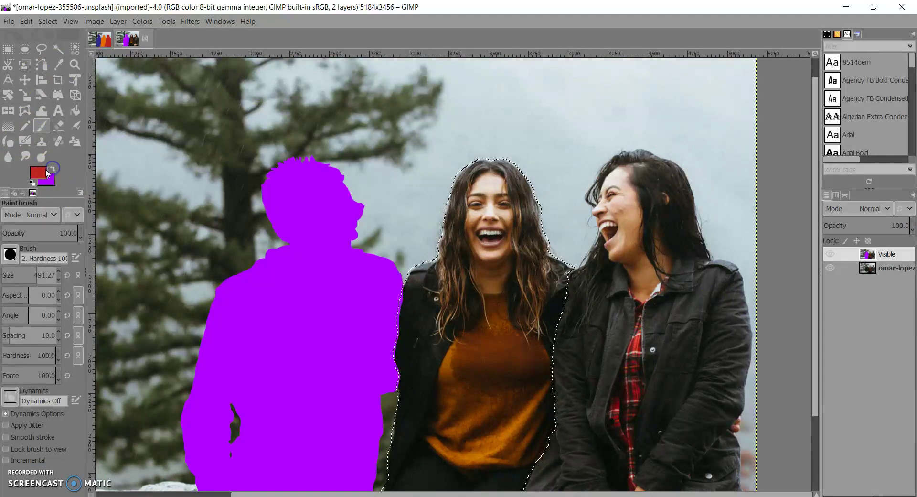
pyautogui.click(44, 168)
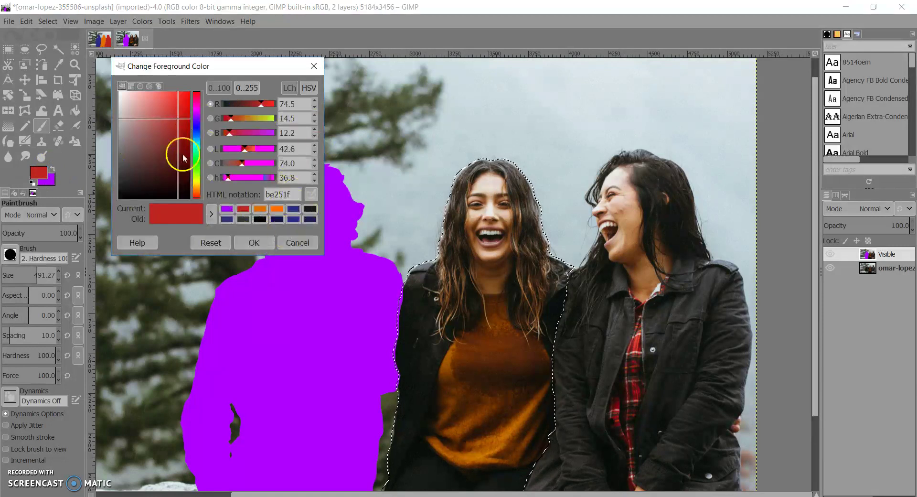
pyautogui.click(195, 162)
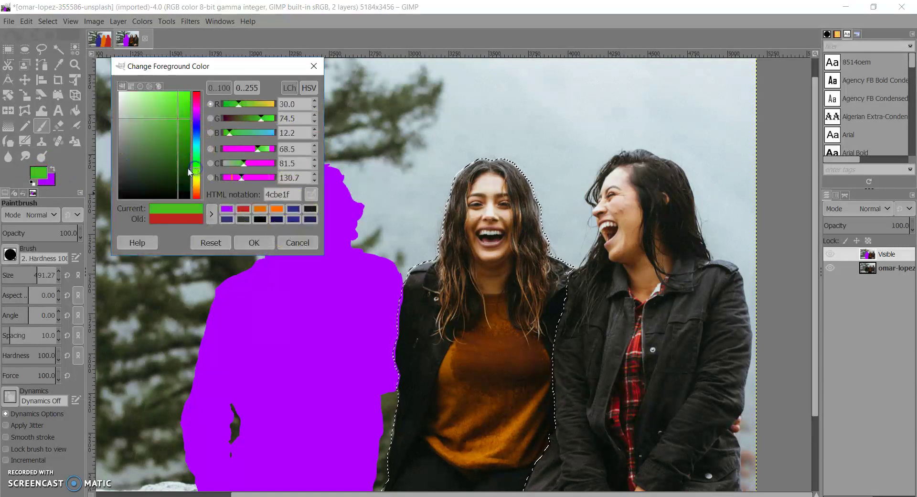
pyautogui.moveTo(189, 160); pyautogui.dragTo(198, 128)
pyautogui.click(254, 242)
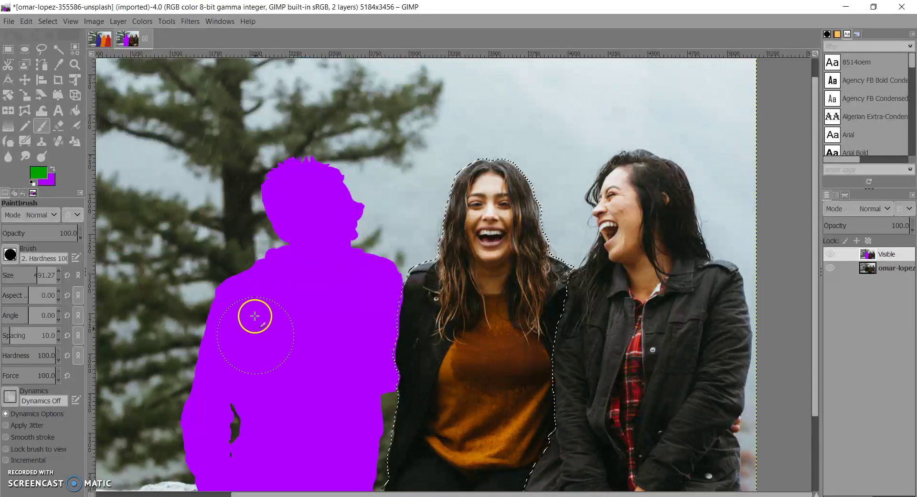
# - Paint the middle woman's selection solid green from her head down to her legs
pyautogui.moveTo(461, 210)
pyautogui.mouseDown()
pyautogui.moveTo(528, 164)
pyautogui.moveTo(417, 269)
pyautogui.moveTo(563, 254)
pyautogui.moveTo(432, 380)
pyautogui.moveTo(475, 483)
pyautogui.moveTo(446, 436)
pyautogui.moveTo(514, 375)
pyautogui.moveTo(452, 417)
pyautogui.moveTo(491, 455)
pyautogui.moveTo(482, 492)
pyautogui.mouseUp()
pyautogui.scroll(-3, 477, 406)
pyautogui.scroll(4, 549, 382)
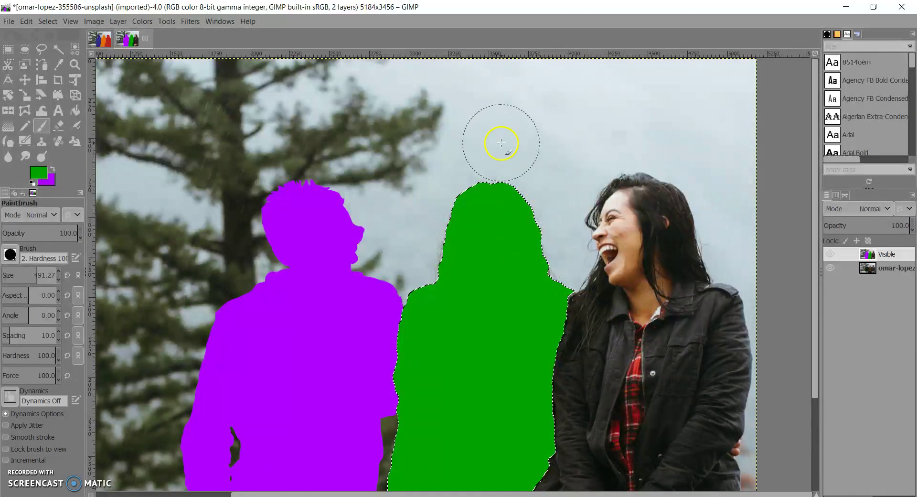
# - Reselect the middle woman's green silhouette with Fuzzy Select and inspect its edges for stray hairs
pyautogui.click(24, 49)
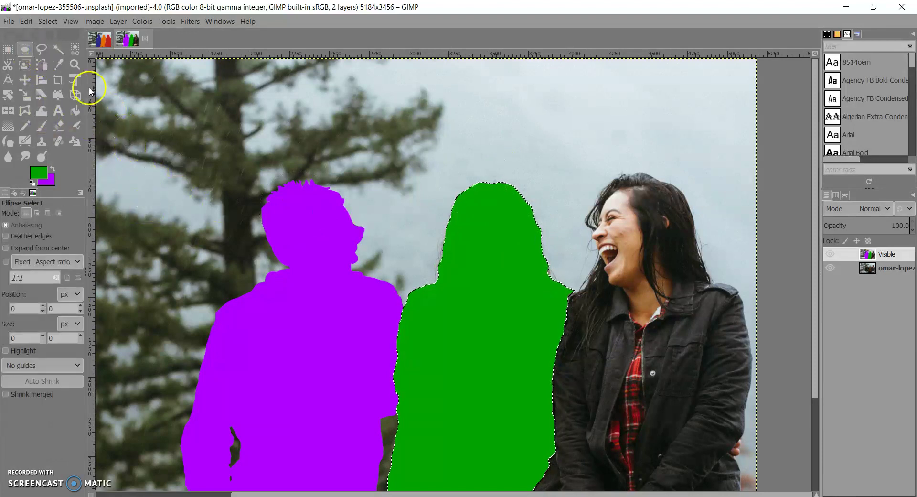
pyautogui.click(58, 49)
pyautogui.scroll(3, 504, 210)
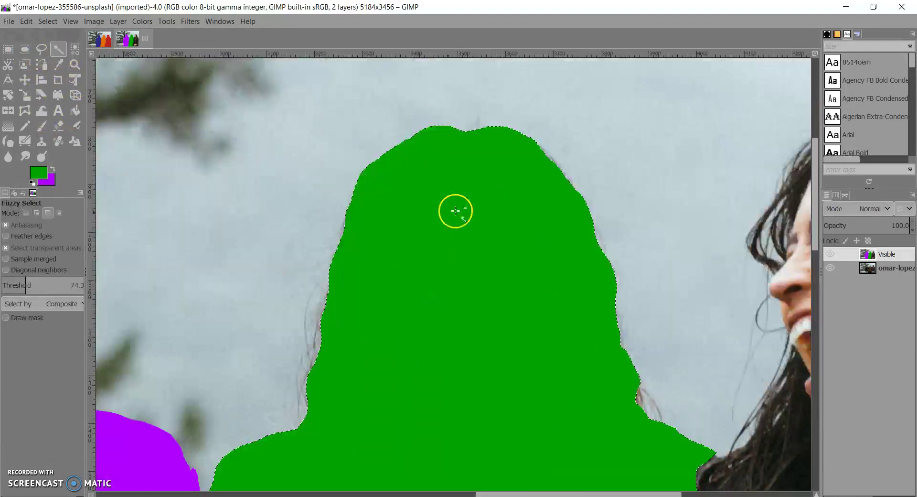
pyautogui.scroll(2, 305, 324)
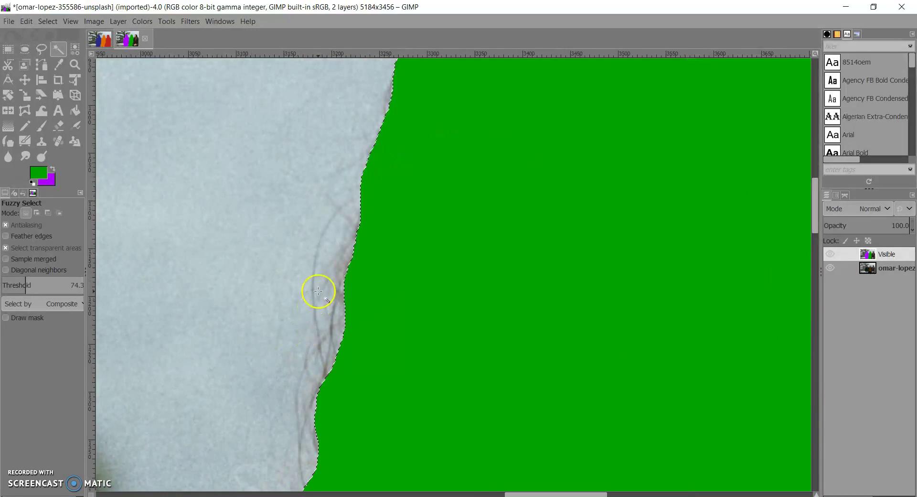
pyautogui.scroll(-4, 334, 294)
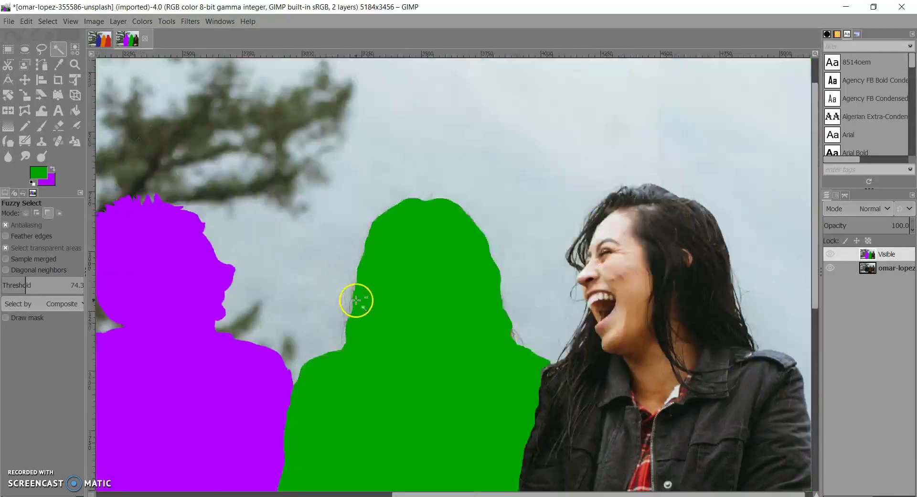
pyautogui.click(475, 270)
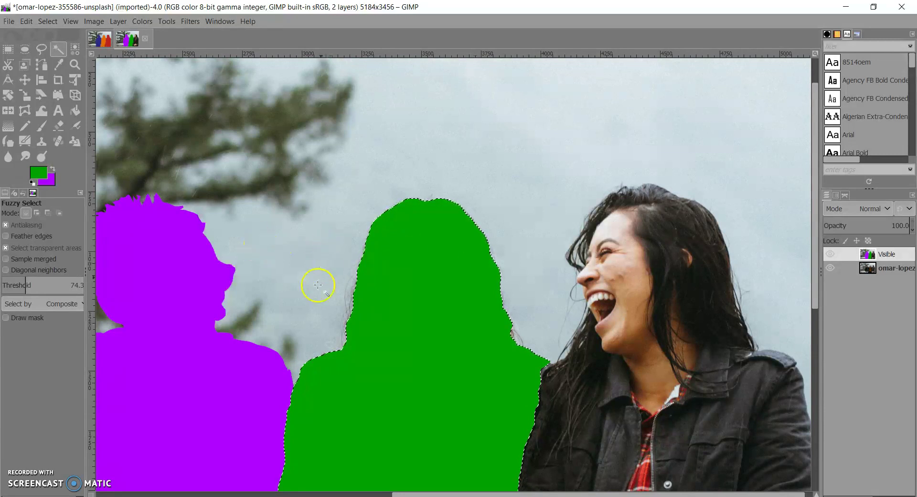
pyautogui.scroll(2, 316, 284)
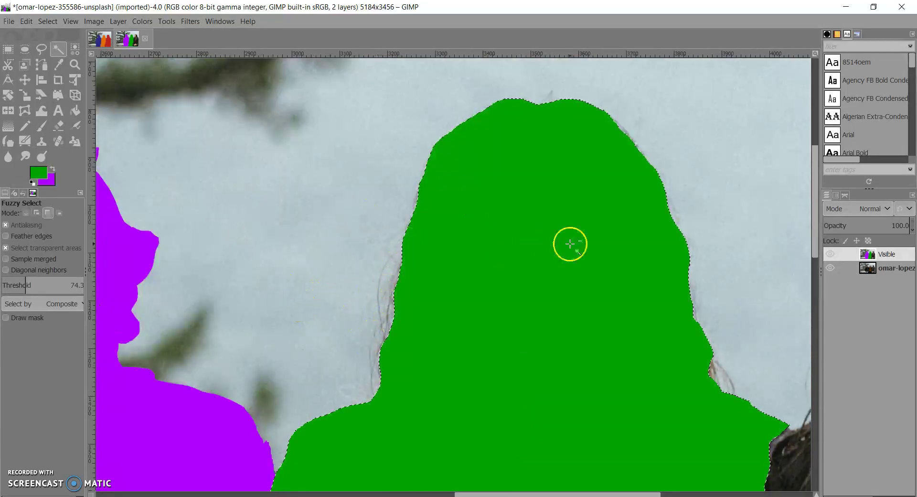
pyautogui.scroll(-3, 570, 296)
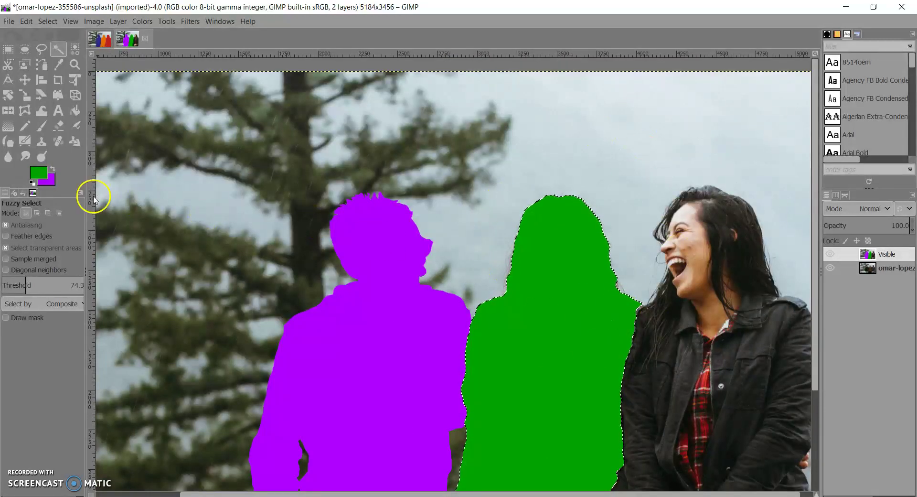
# - Choose the Clone tool and set its brush size to 43.84
pyautogui.click(43, 144)
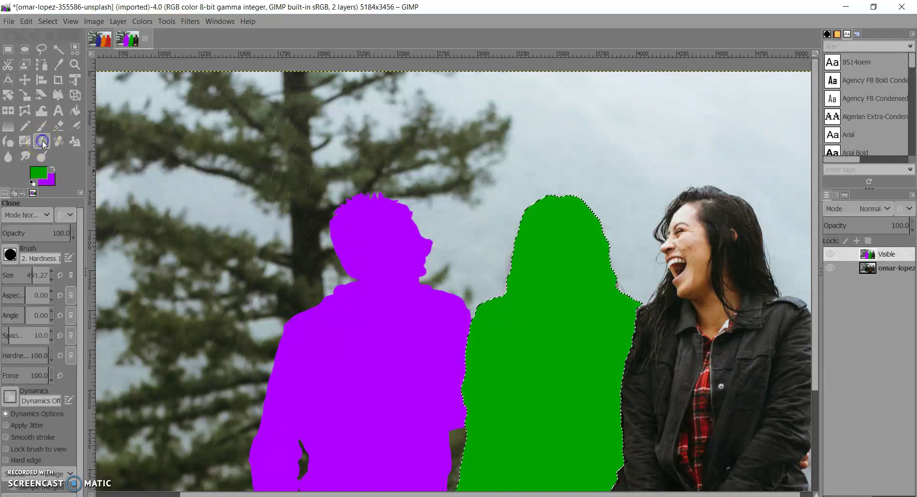
pyautogui.click(72, 143)
pyautogui.moveTo(23, 273); pyautogui.dragTo(13, 273)
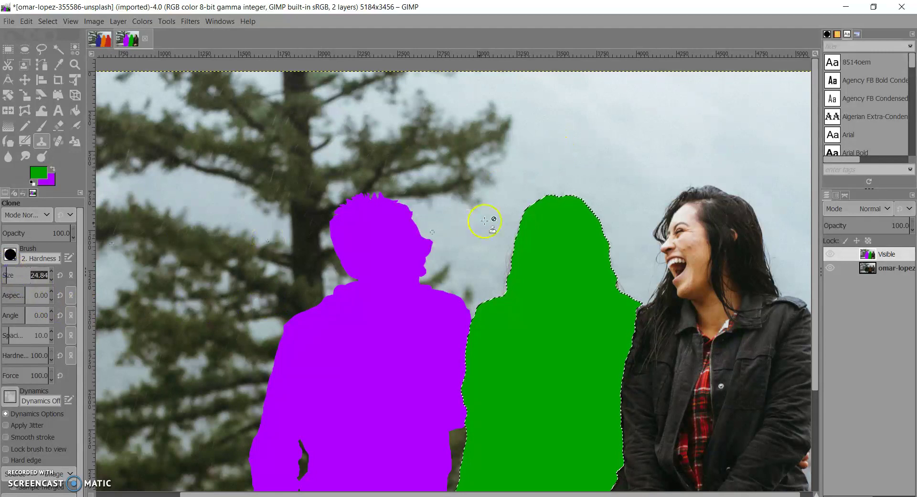
pyautogui.scroll(12, 25, 272)
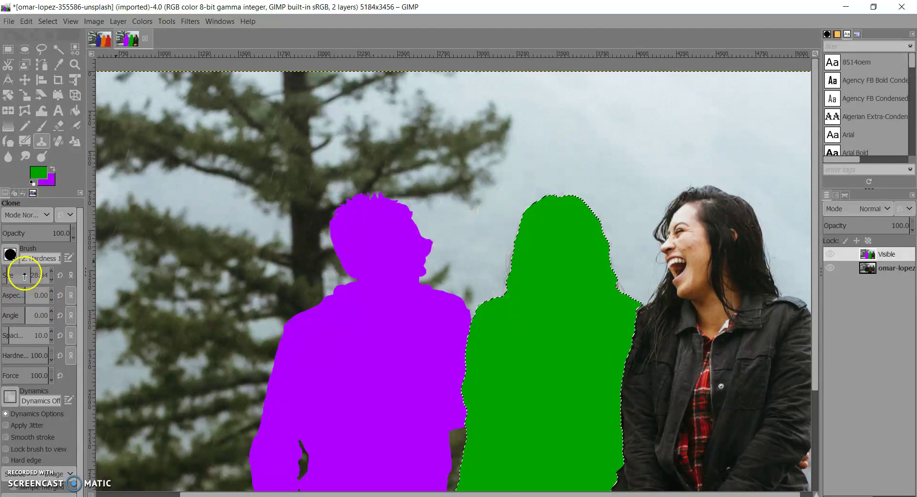
pyautogui.scroll(7, 17, 271)
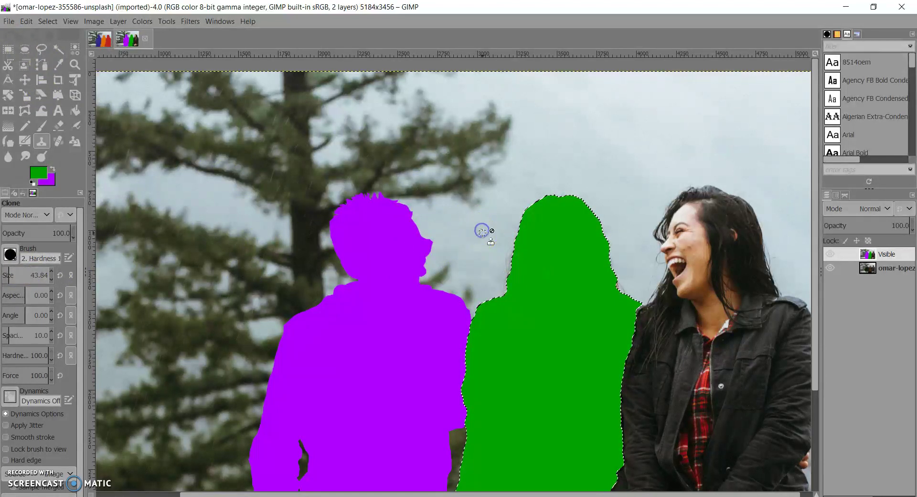
# - Sample clean sky and clone it over the stray hairs midway along the green silhouette's hair edge facing the purple figure
pyautogui.scroll(3, 512, 247)
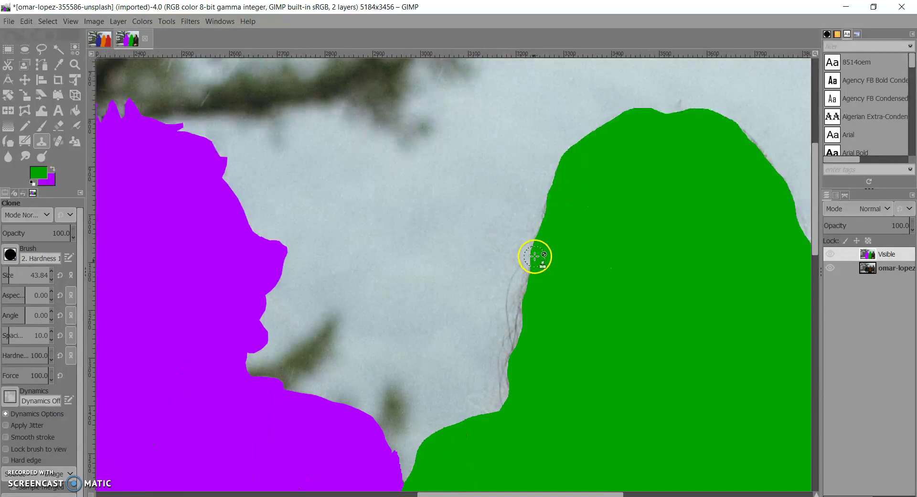
pyautogui.moveTo(496, 374)
pyautogui.mouseDown()
pyautogui.moveTo(497, 397)
pyautogui.moveTo(518, 342)
pyautogui.moveTo(526, 347)
pyautogui.mouseUp()
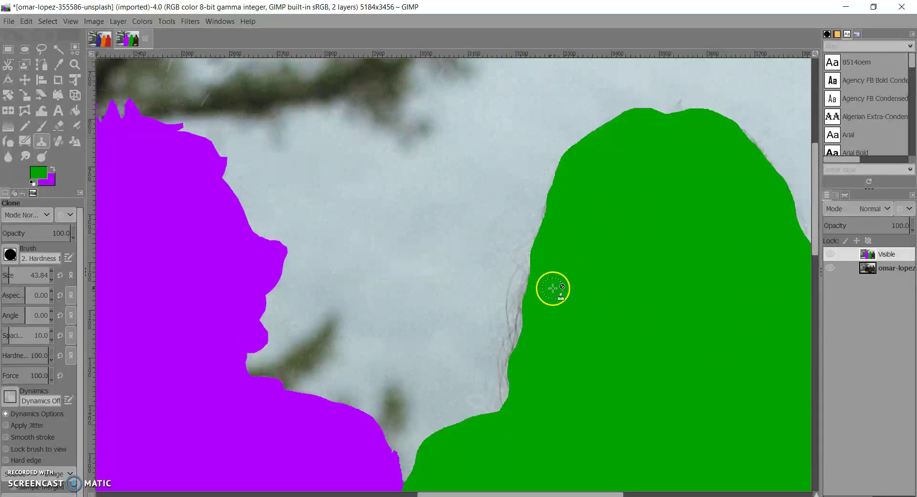
pyautogui.hscroll(1, 552, 289)
pyautogui.scroll(-2, 306, 232)
pyautogui.scroll(2, 306, 231)
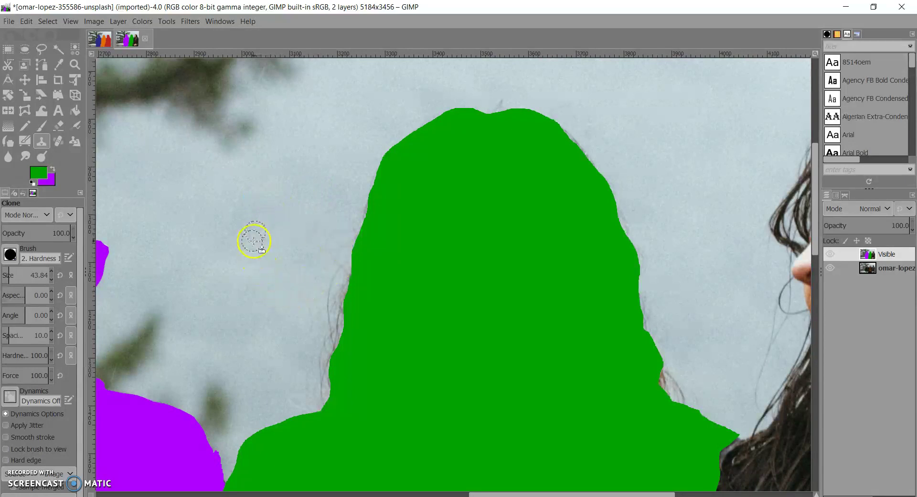
pyautogui.scroll(1, 323, 297)
pyautogui.click(331, 305)
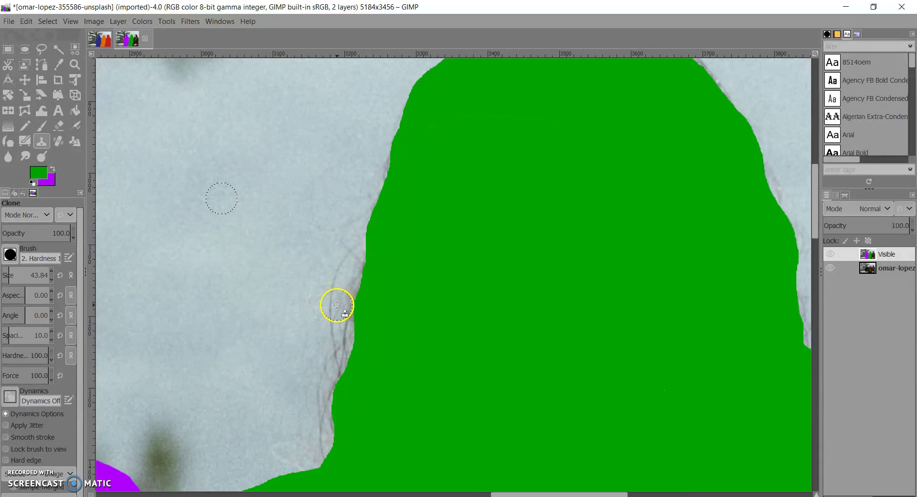
pyautogui.click(338, 304)
pyautogui.scroll(2, 337, 338)
pyautogui.scroll(-1, 331, 337)
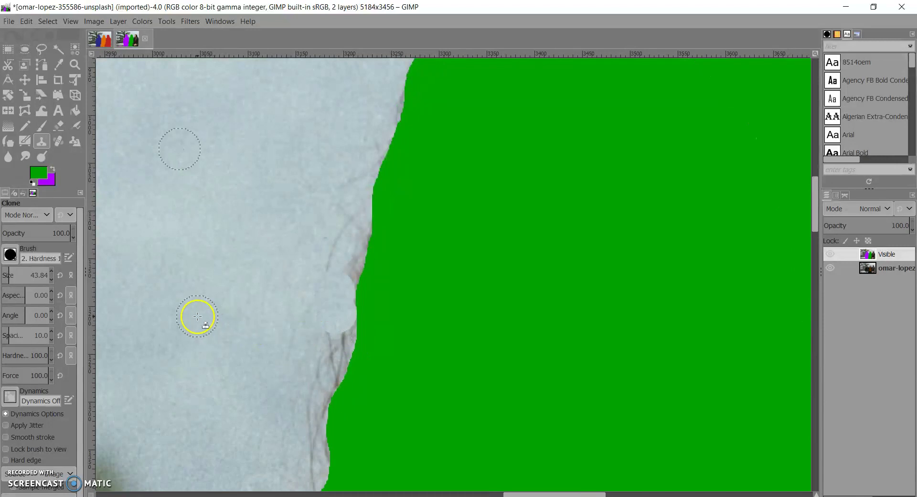
# - Switch to a softer round brush with hardness 25 and clone sky over the hairs down to the green shoulder beside the purple figure
pyautogui.click(10, 254)
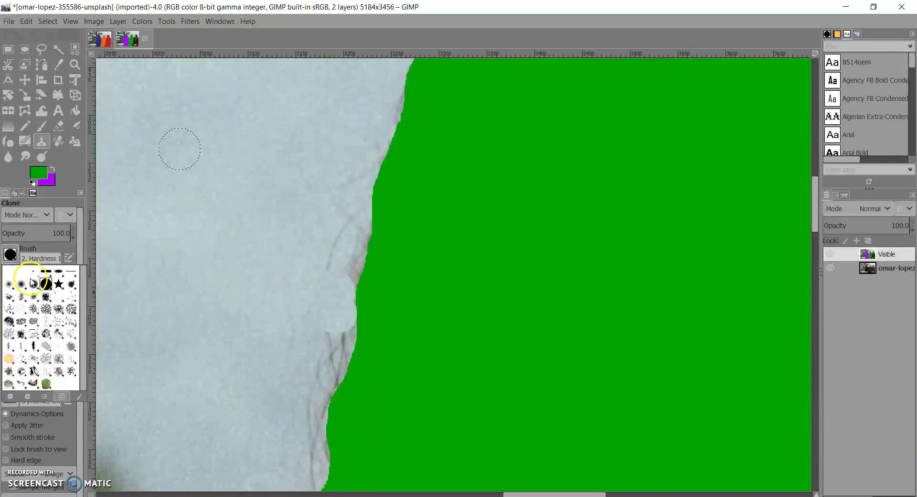
pyautogui.click(14, 287)
pyautogui.moveTo(322, 319)
pyautogui.mouseDown()
pyautogui.moveTo(322, 353)
pyautogui.moveTo(335, 342)
pyautogui.moveTo(310, 384)
pyautogui.moveTo(328, 370)
pyautogui.moveTo(343, 323)
pyautogui.mouseUp()
pyautogui.scroll(-5, 315, 358)
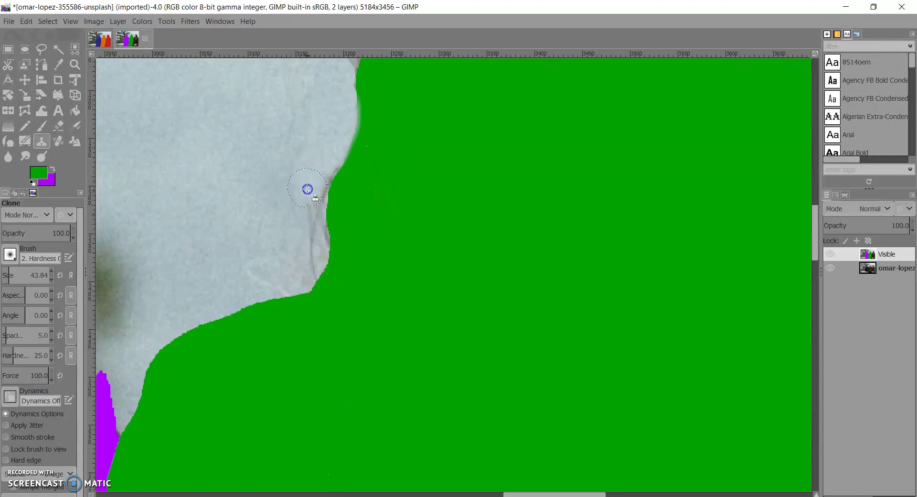
pyautogui.moveTo(308, 189)
pyautogui.mouseDown()
pyautogui.moveTo(314, 176)
pyautogui.moveTo(309, 245)
pyautogui.moveTo(276, 282)
pyautogui.moveTo(291, 263)
pyautogui.mouseUp()
pyautogui.moveTo(301, 153); pyautogui.dragTo(307, 125)
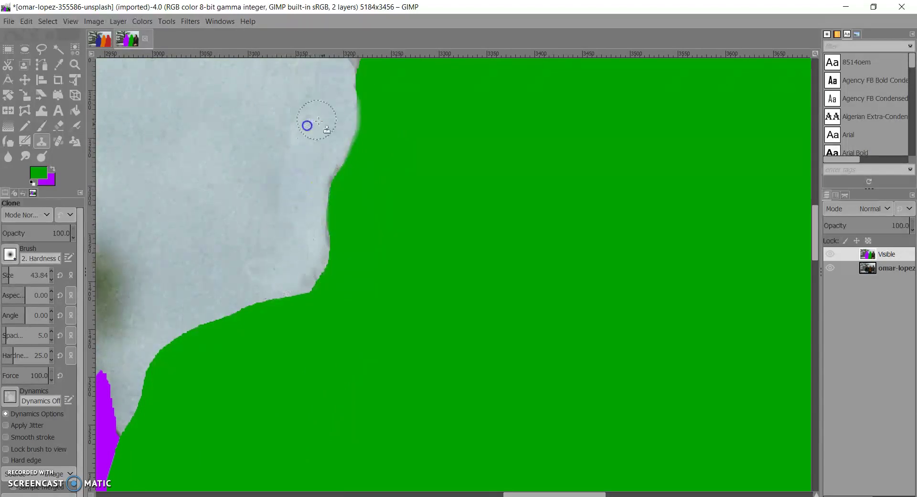
# - Clone sky over the remaining hairs along the upper part of the green head's edge facing the purple figure
pyautogui.scroll(7, 327, 192)
pyautogui.moveTo(344, 348)
pyautogui.mouseDown()
pyautogui.moveTo(341, 382)
pyautogui.moveTo(358, 279)
pyautogui.mouseUp()
pyautogui.scroll(-1, 364, 264)
pyautogui.scroll(-1, 377, 253)
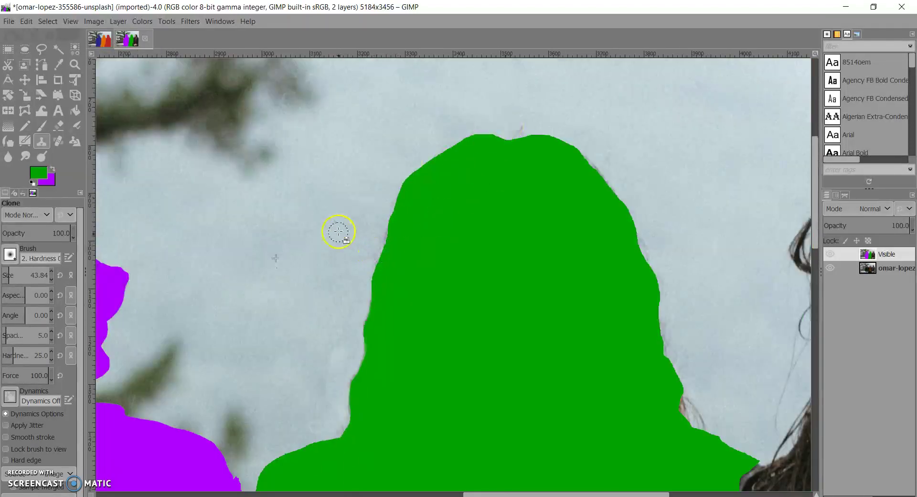
pyautogui.scroll(2, 406, 224)
pyautogui.moveTo(409, 221); pyautogui.dragTo(397, 278)
pyautogui.scroll(-2, 443, 238)
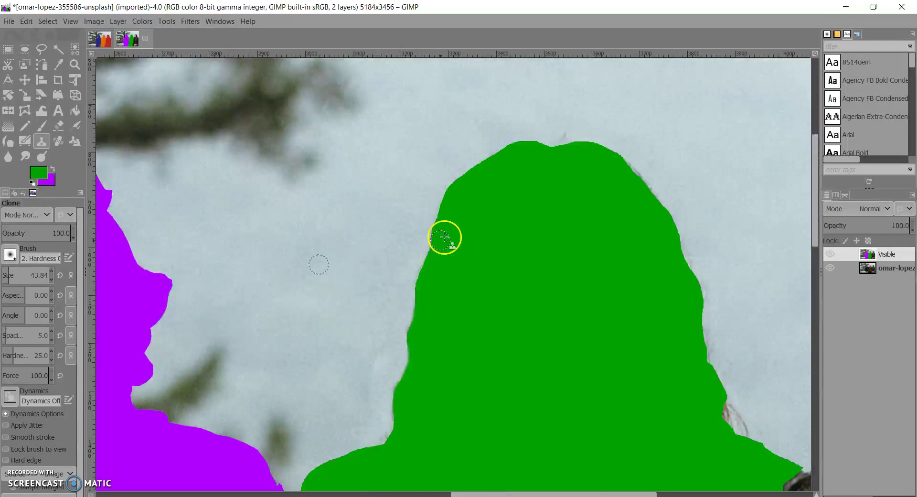
# - Clone sky over the small stray hair at the crown of the green head, undoing any misplaced clone stroke
pyautogui.scroll(3, 420, 213)
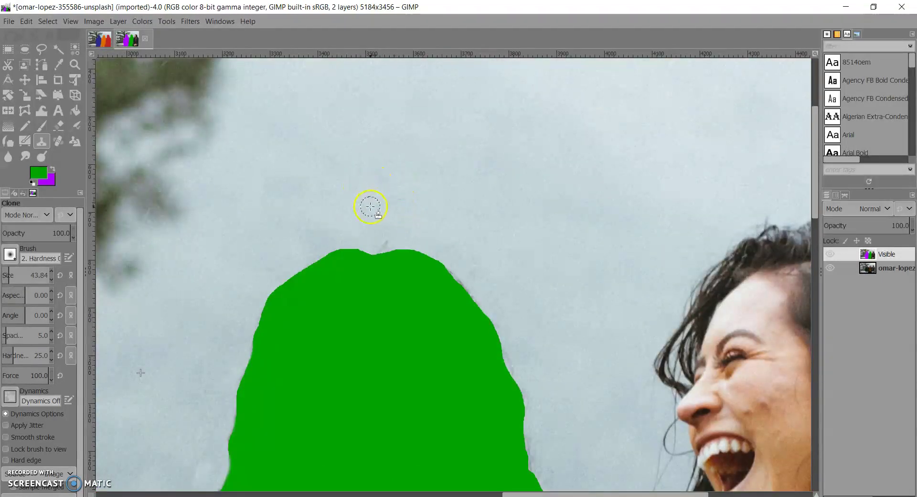
pyautogui.moveTo(377, 237); pyautogui.dragTo(380, 242)
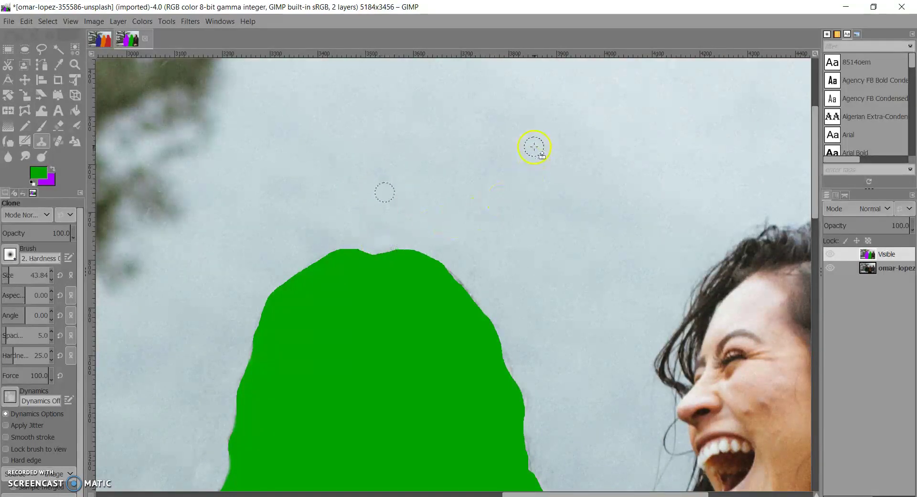
pyautogui.moveTo(537, 206); pyautogui.dragTo(540, 255)
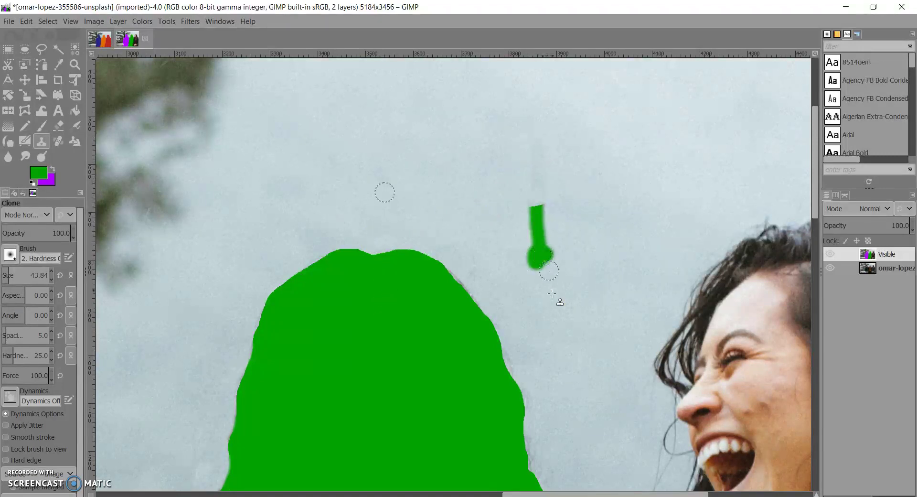
pyautogui.hotkey('ctrl', 'z')
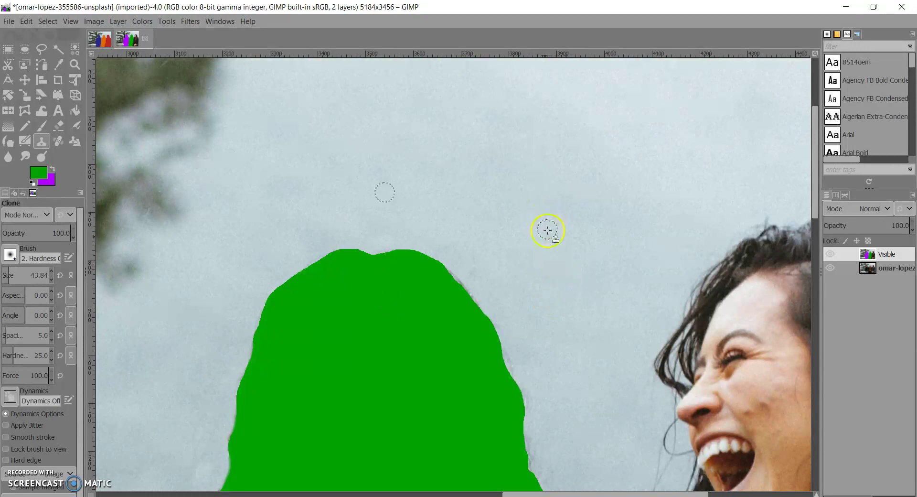
# - Clone sky over the stray hairs along the green silhouette's edge facing the laughing woman, down to the strands above the shoulder
pyautogui.scroll(2, 547, 230)
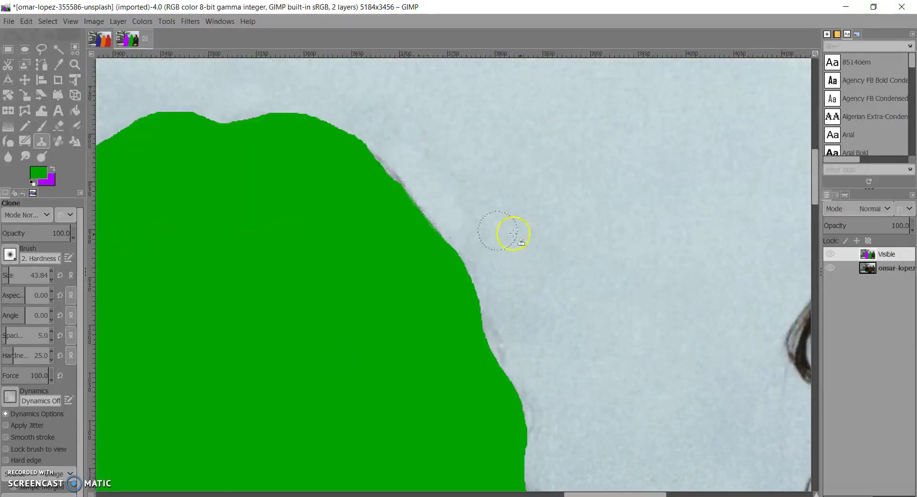
pyautogui.scroll(-2, 544, 248)
pyautogui.keyDown('ctrl'); pyautogui.scroll(-2, 254, 258); pyautogui.keyUp('ctrl')
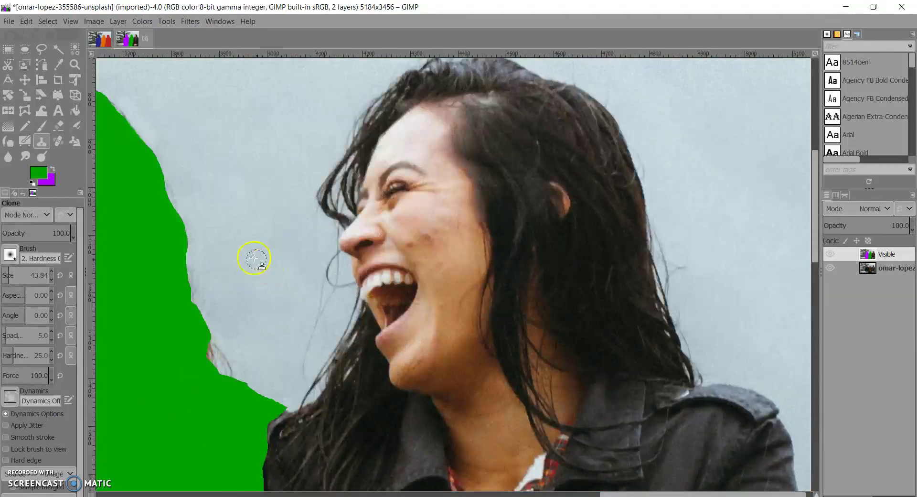
pyautogui.keyDown('ctrl'); pyautogui.scroll(4, 279, 254); pyautogui.keyUp('ctrl')
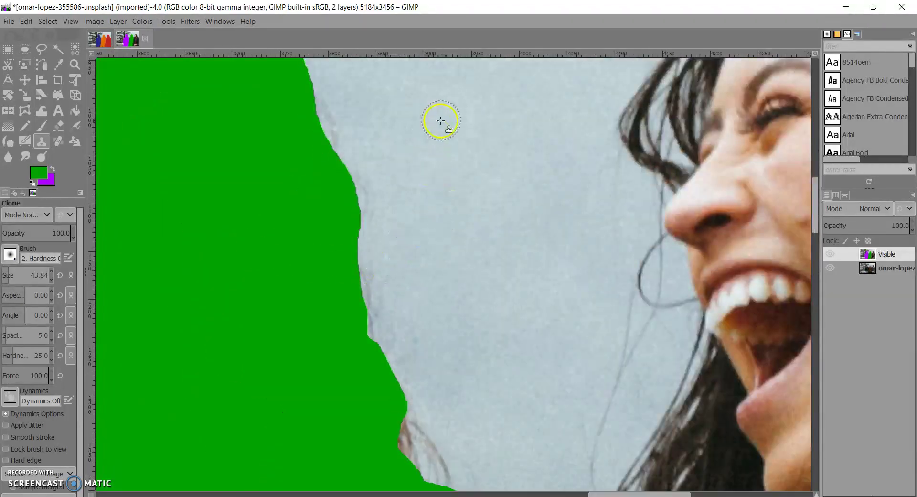
pyautogui.moveTo(345, 119)
pyautogui.mouseDown()
pyautogui.moveTo(371, 164)
pyautogui.moveTo(380, 228)
pyautogui.mouseUp()
pyautogui.moveTo(377, 264); pyautogui.dragTo(387, 325)
pyautogui.scroll(-3, 401, 291)
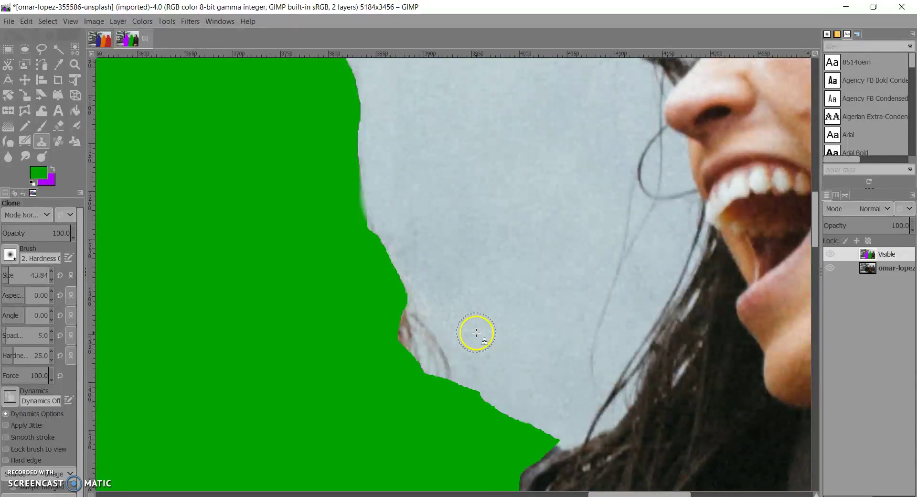
pyautogui.moveTo(429, 329)
pyautogui.mouseDown()
pyautogui.moveTo(450, 365)
pyautogui.moveTo(417, 334)
pyautogui.moveTo(424, 319)
pyautogui.moveTo(420, 343)
pyautogui.mouseUp()
# - Inspect the cleaned edges around the green silhouette's head and shoulders for leftover hairs
pyautogui.scroll(-7, 472, 366)
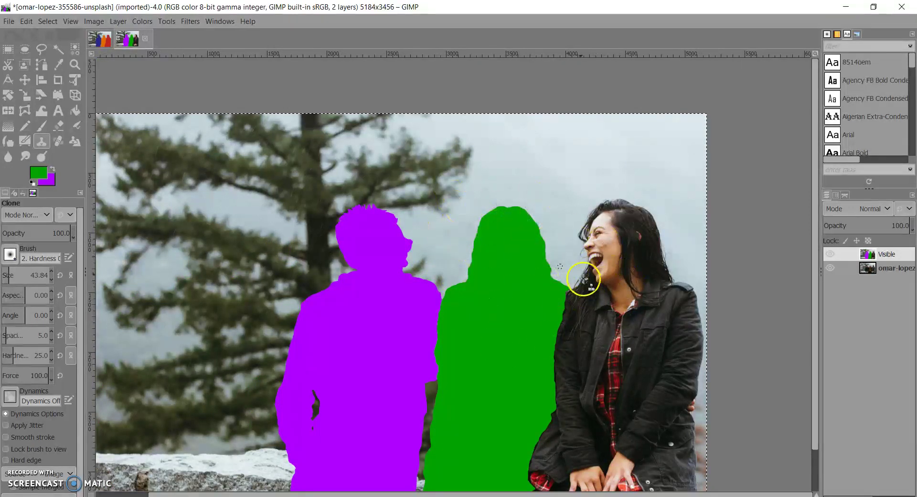
pyautogui.scroll(-2, 532, 281)
pyautogui.scroll(3, 538, 284)
pyautogui.hscroll(1, 549, 281)
pyautogui.hscroll(-2, 512, 274)
pyautogui.hscroll(2, 550, 275)
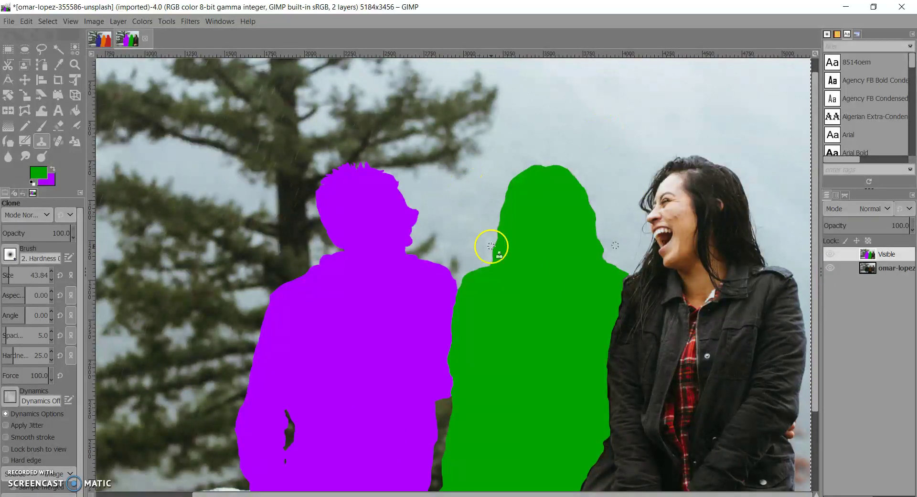
pyautogui.scroll(1, 567, 256)
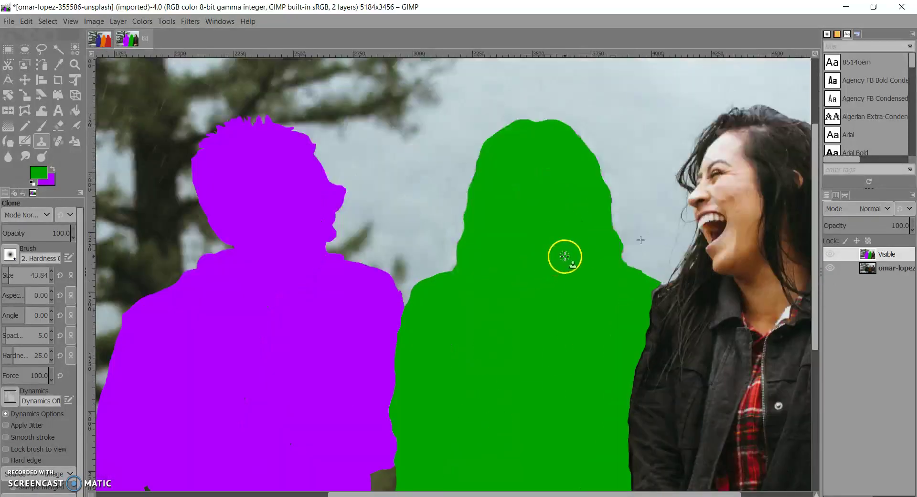
pyautogui.scroll(1, 648, 250)
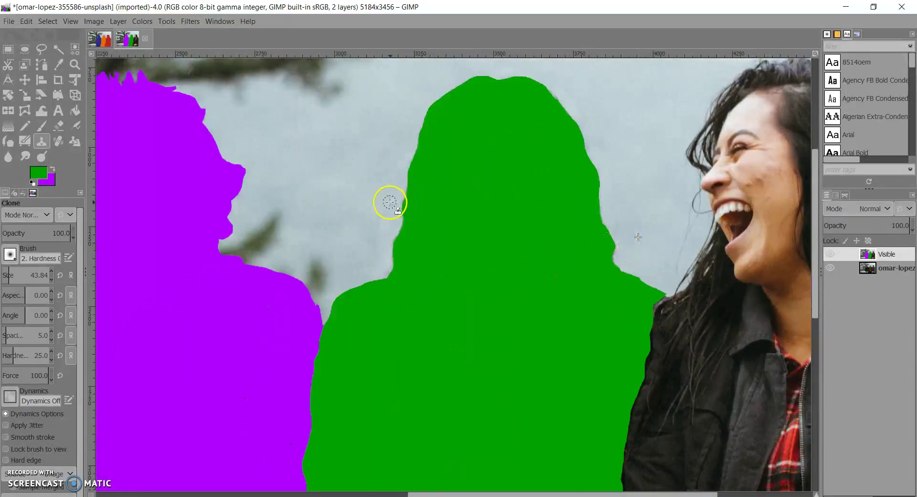